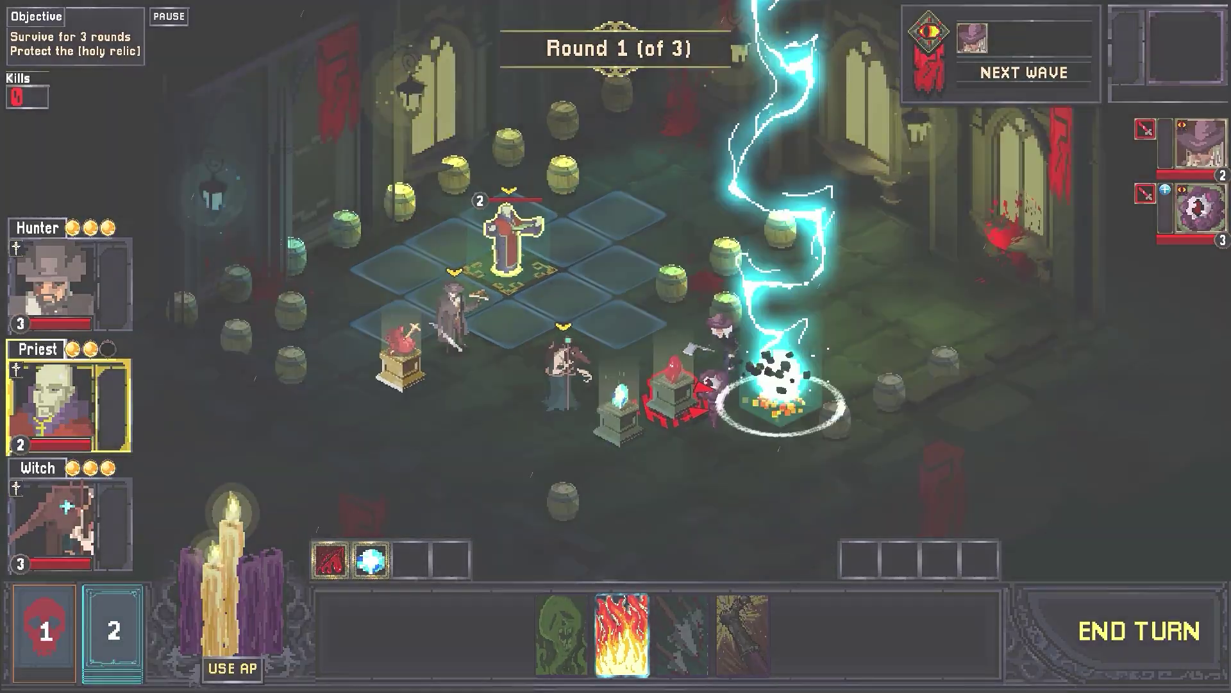
# Scroll the Patreon feed past the Jellyfish, Lava Lamp, Outline and Toon posts to the Scanner Shader post
pyautogui.scroll(-3, 1004, 305)
pyautogui.scroll(-3, 1004, 305)
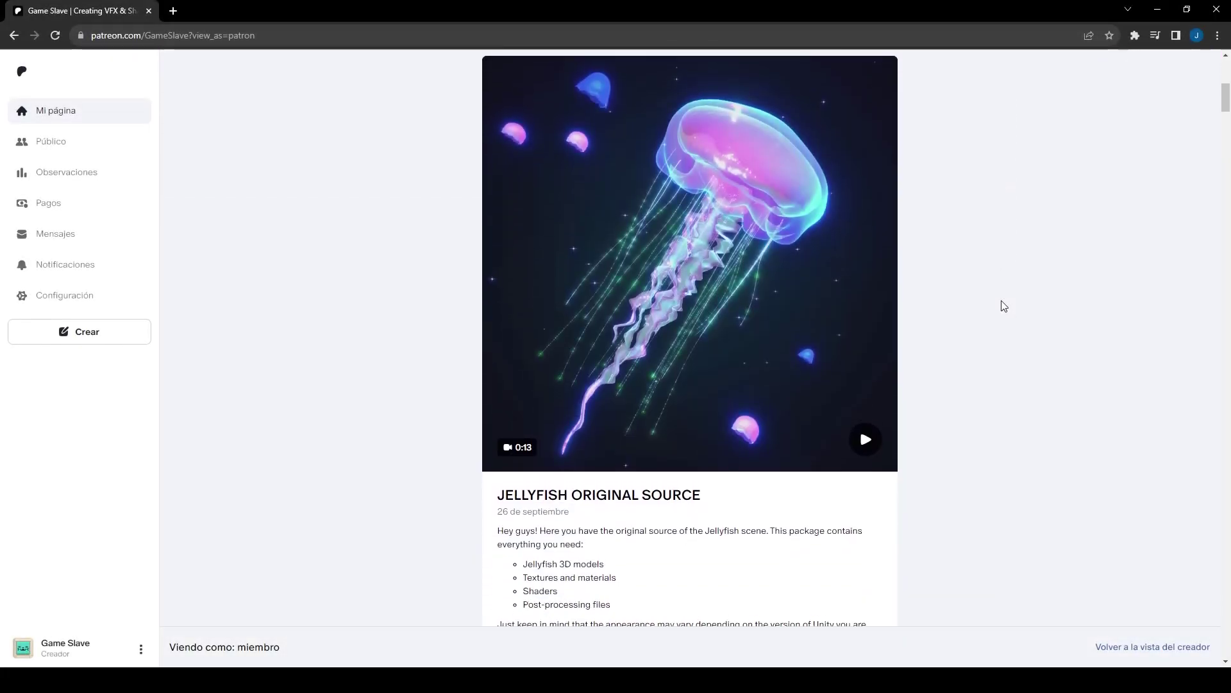
pyautogui.scroll(-2, 1004, 305)
pyautogui.scroll(-1, 1004, 305)
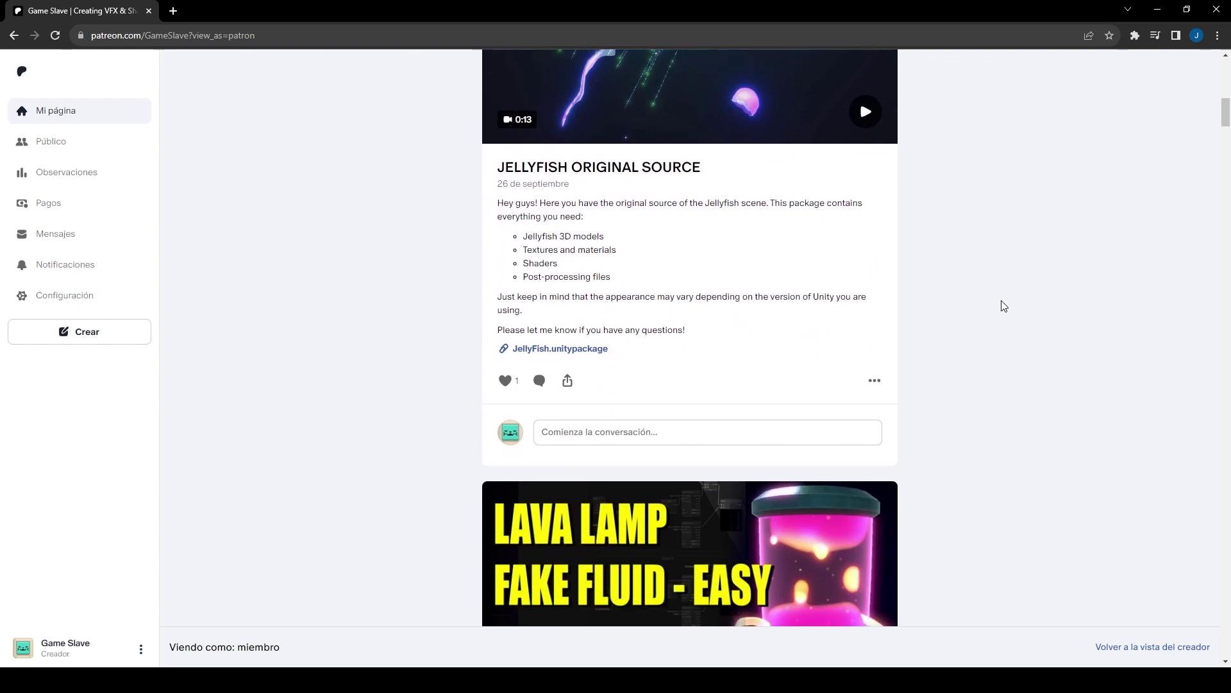
pyautogui.scroll(-4, 1004, 305)
pyautogui.scroll(-2, 1004, 305)
pyautogui.scroll(-3, 1004, 306)
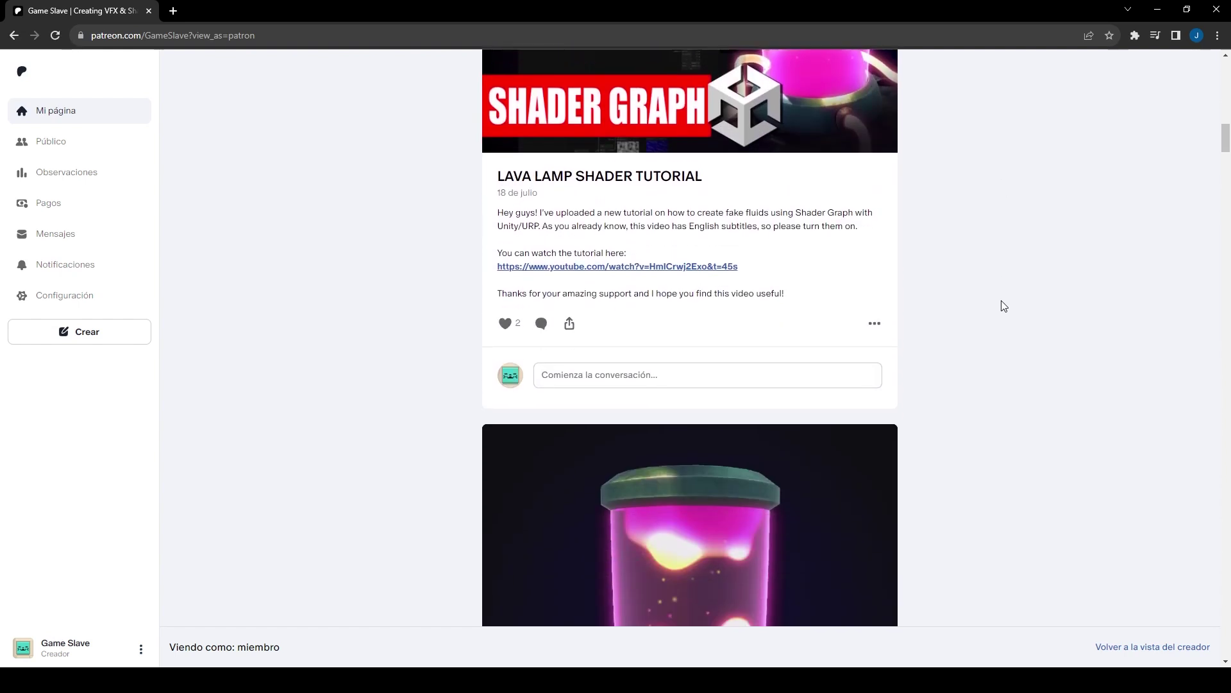
pyautogui.scroll(-1, 1003, 305)
pyautogui.scroll(-3, 1004, 305)
pyautogui.scroll(-1, 1004, 305)
pyautogui.scroll(-1, 1004, 305)
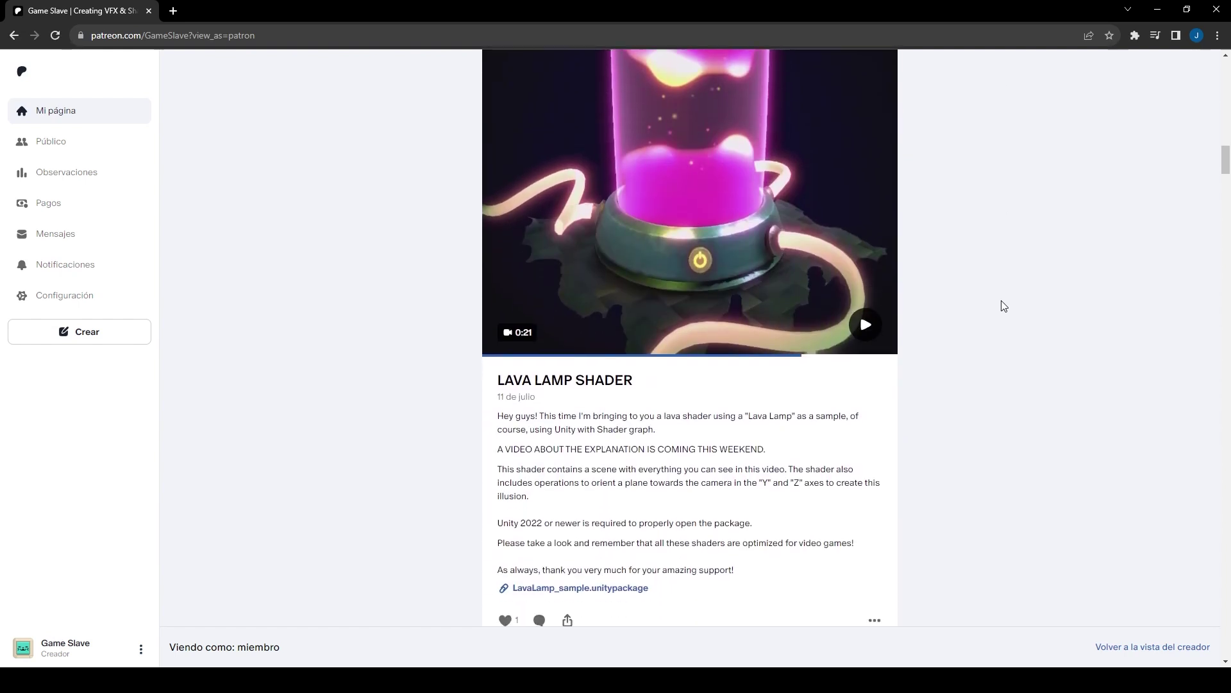
pyautogui.scroll(-2, 1004, 305)
pyautogui.scroll(-2, 1003, 305)
pyautogui.scroll(-3, 1004, 306)
pyautogui.scroll(-2, 1004, 305)
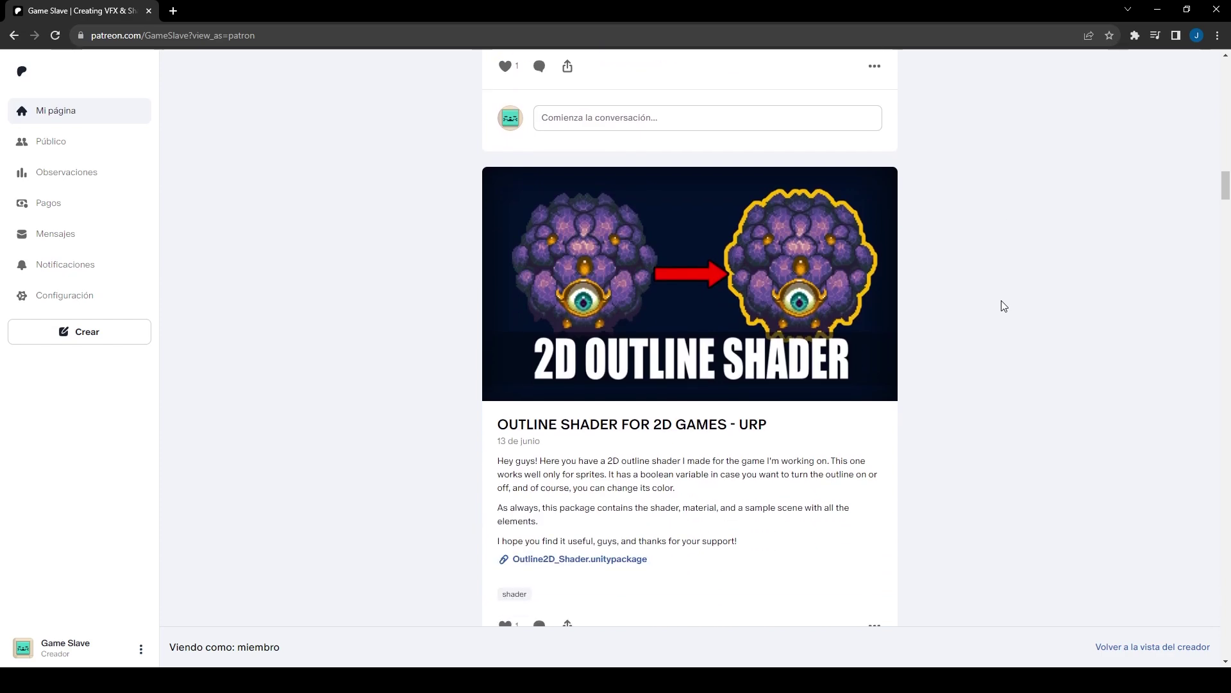
pyautogui.scroll(-2, 1004, 305)
pyautogui.scroll(-2, 1003, 305)
pyautogui.scroll(-1, 1004, 305)
pyautogui.scroll(-3, 1004, 305)
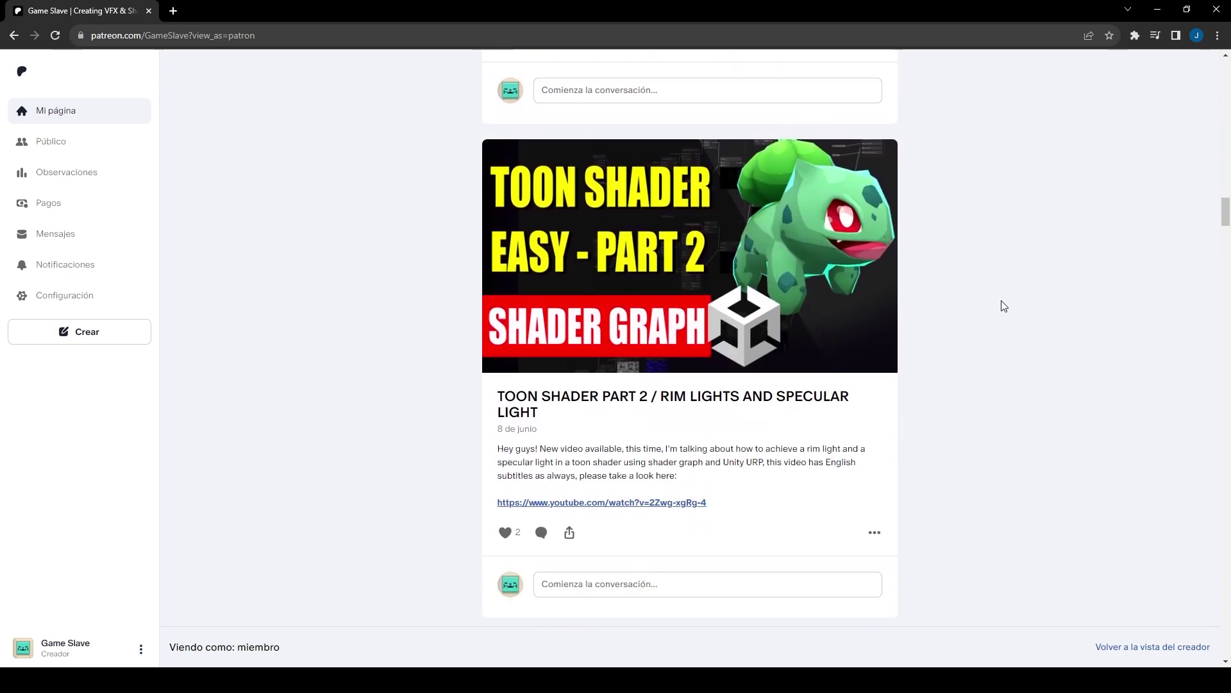
pyautogui.scroll(-1, 1004, 306)
pyautogui.scroll(-2, 1003, 306)
pyautogui.scroll(-3, 1003, 305)
pyautogui.scroll(-2, 1004, 305)
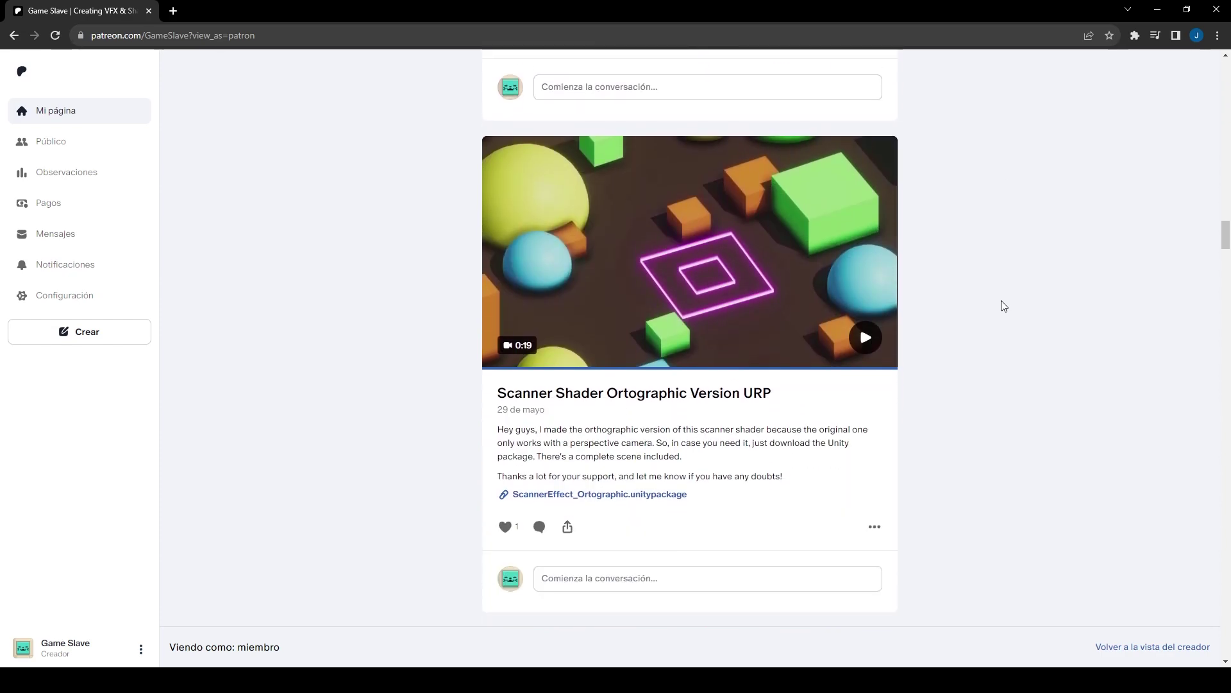
pyautogui.scroll(-3, 1004, 306)
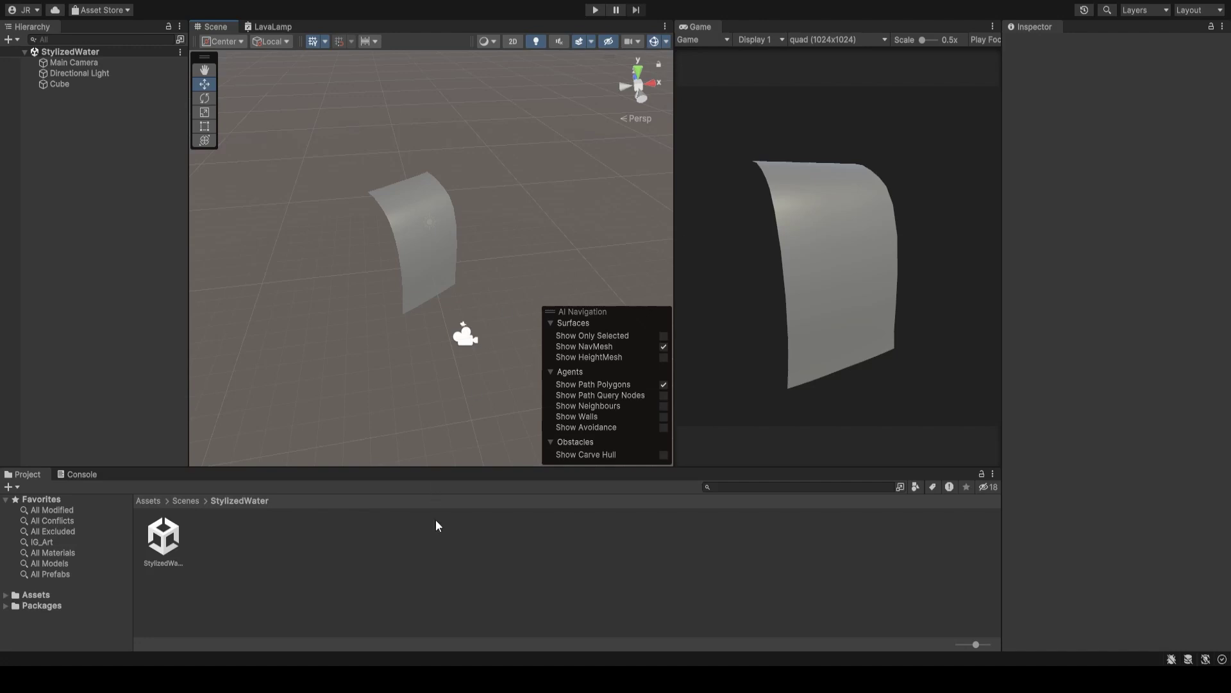
pyautogui.moveTo(425, 339)
pyautogui.keyDown('alt'); pyautogui.mouseDown()
pyautogui.moveTo(439, 351)
pyautogui.moveTo(407, 328)
pyautogui.mouseUp(); pyautogui.keyUp('alt')
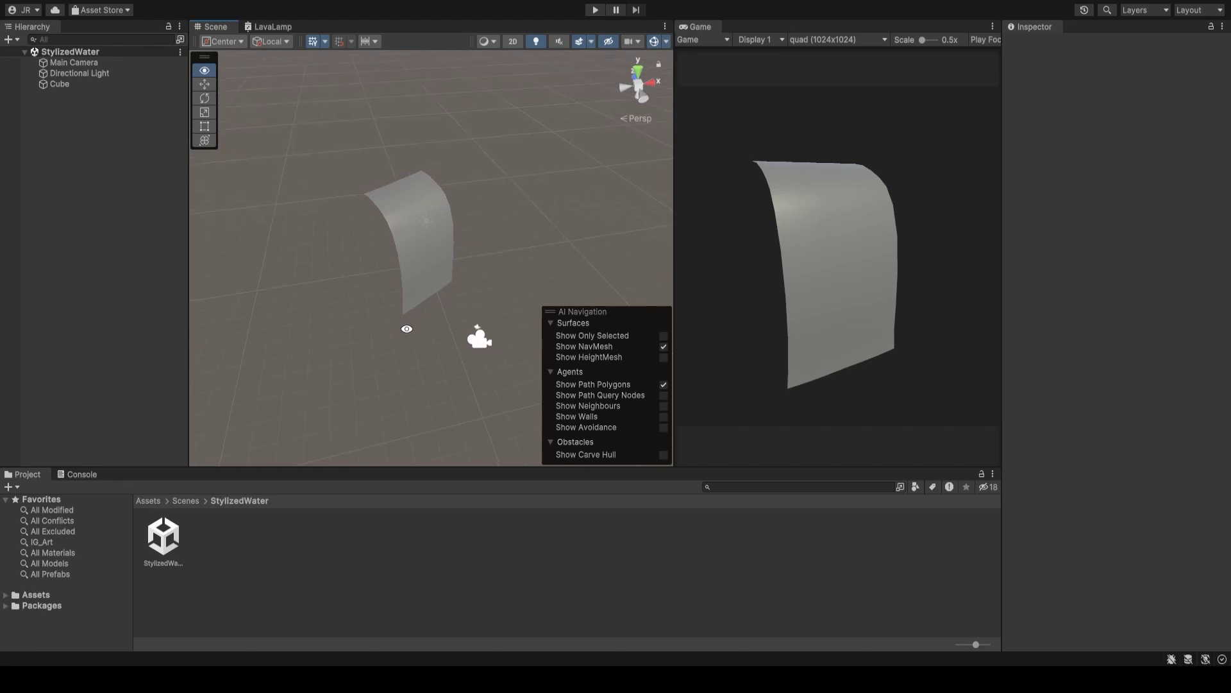
pyautogui.click(413, 288)
pyautogui.press('e')
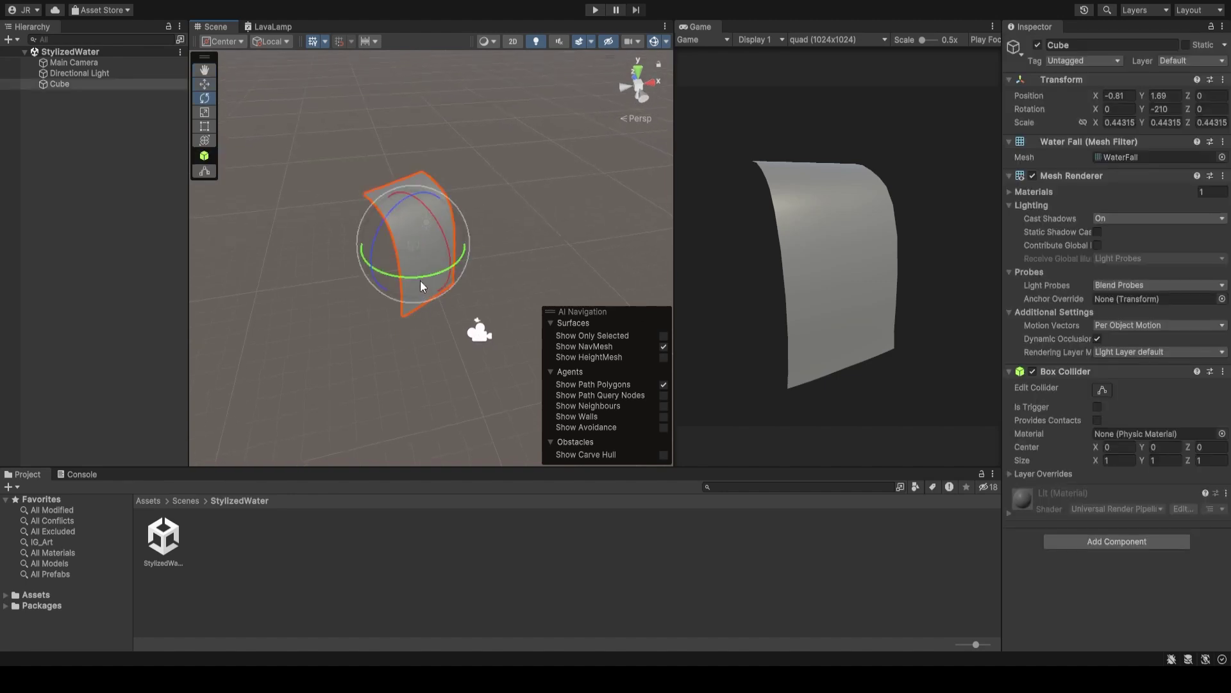
pyautogui.moveTo(420, 280)
pyautogui.mouseDown()
pyautogui.moveTo(349, 291)
pyautogui.moveTo(469, 284)
pyautogui.moveTo(397, 304)
pyautogui.moveTo(456, 291)
pyautogui.moveTo(414, 315)
pyautogui.moveTo(364, 315)
pyautogui.moveTo(387, 302)
pyautogui.mouseUp()
pyautogui.click(413, 347)
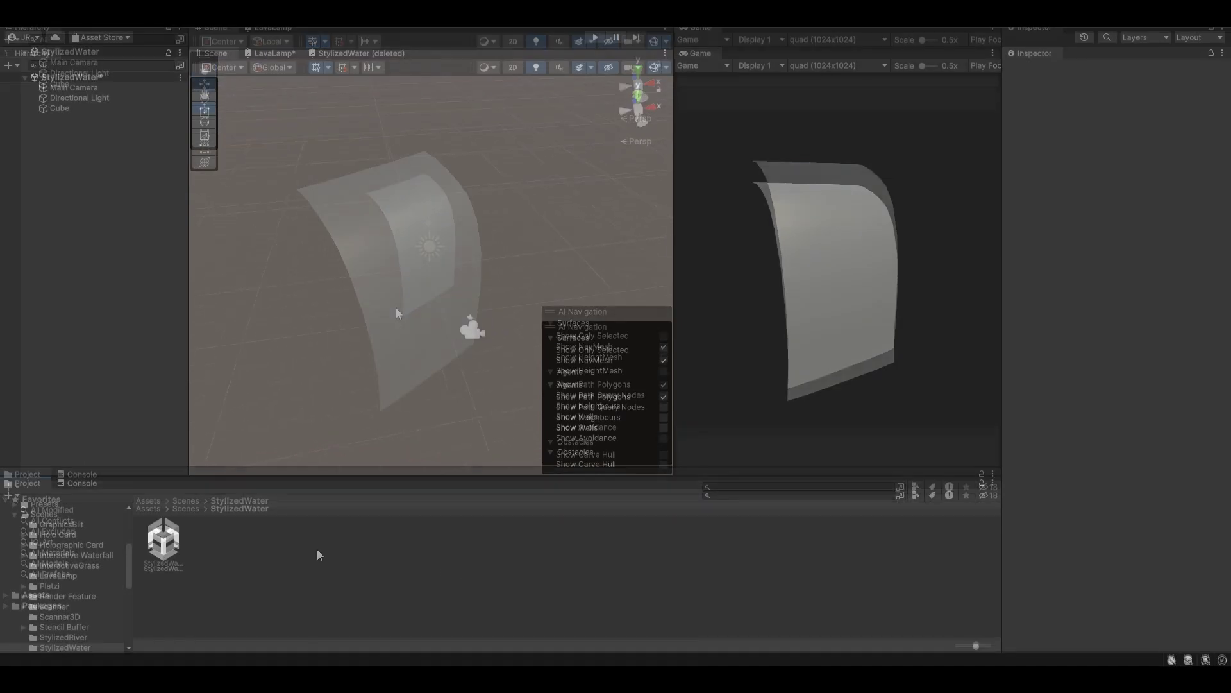
# Add a URP Unlit Shader Graph asset called StylizedWater to the scene folder and open it
pyautogui.rightClick(235, 563)
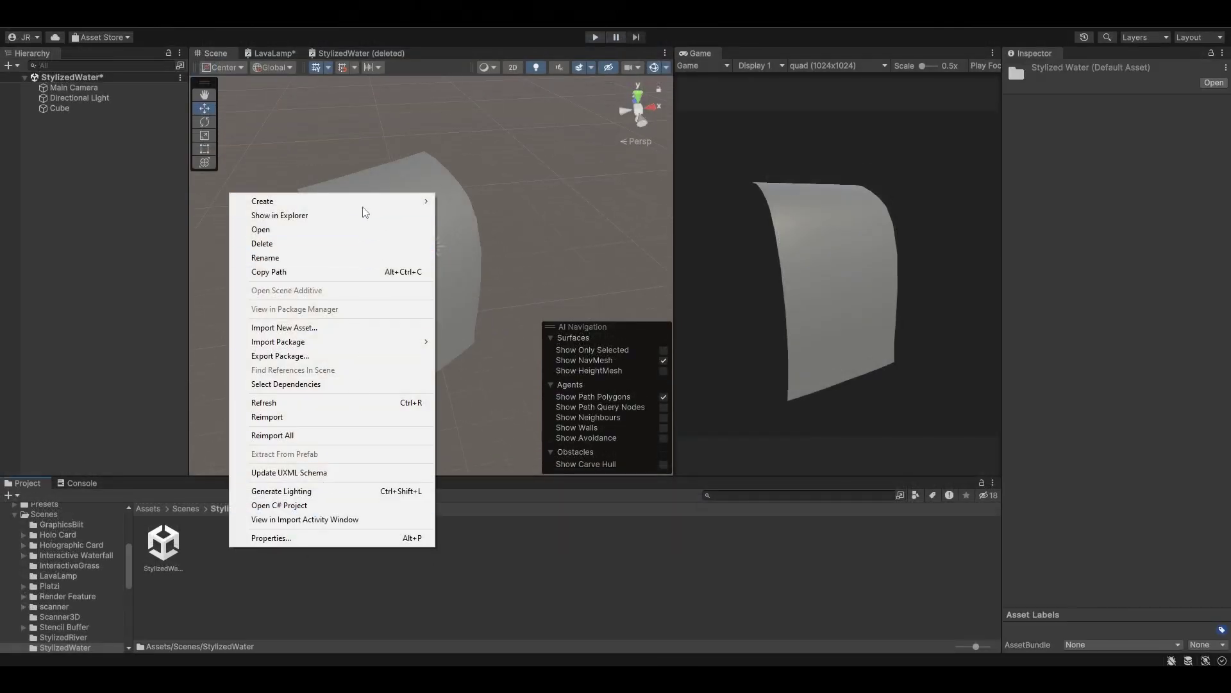
pyautogui.moveTo(370, 205)
pyautogui.moveTo(576, 98)
pyautogui.moveTo(649, 100)
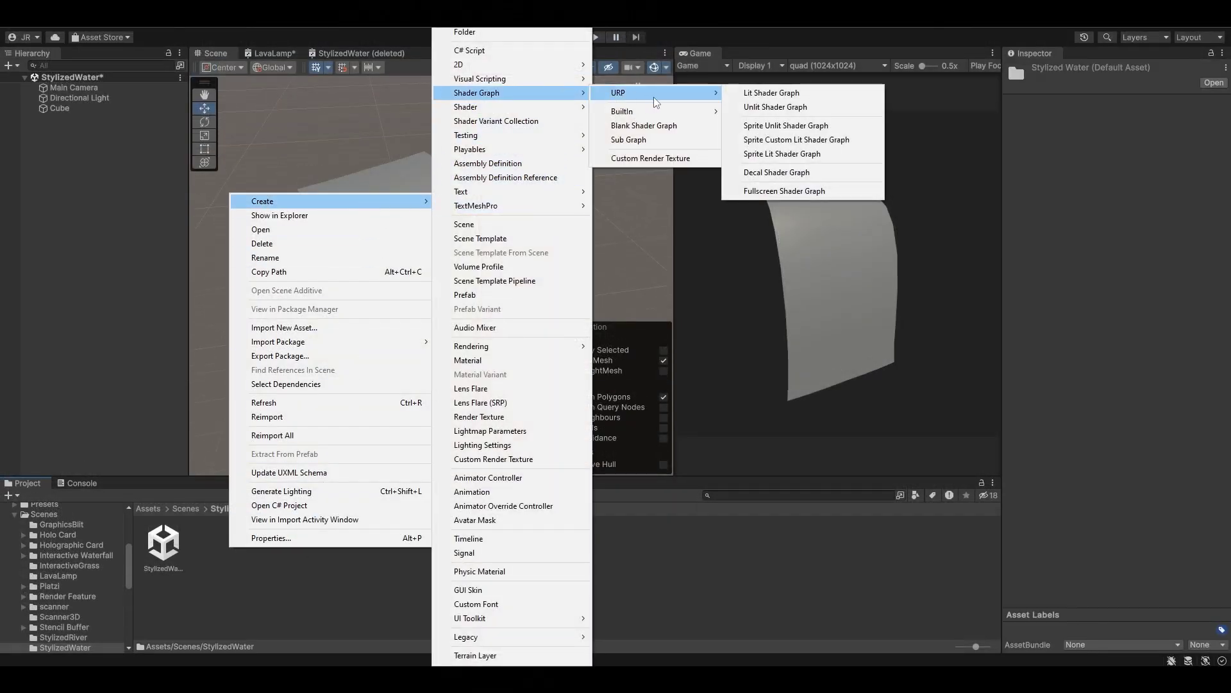
pyautogui.click(809, 109)
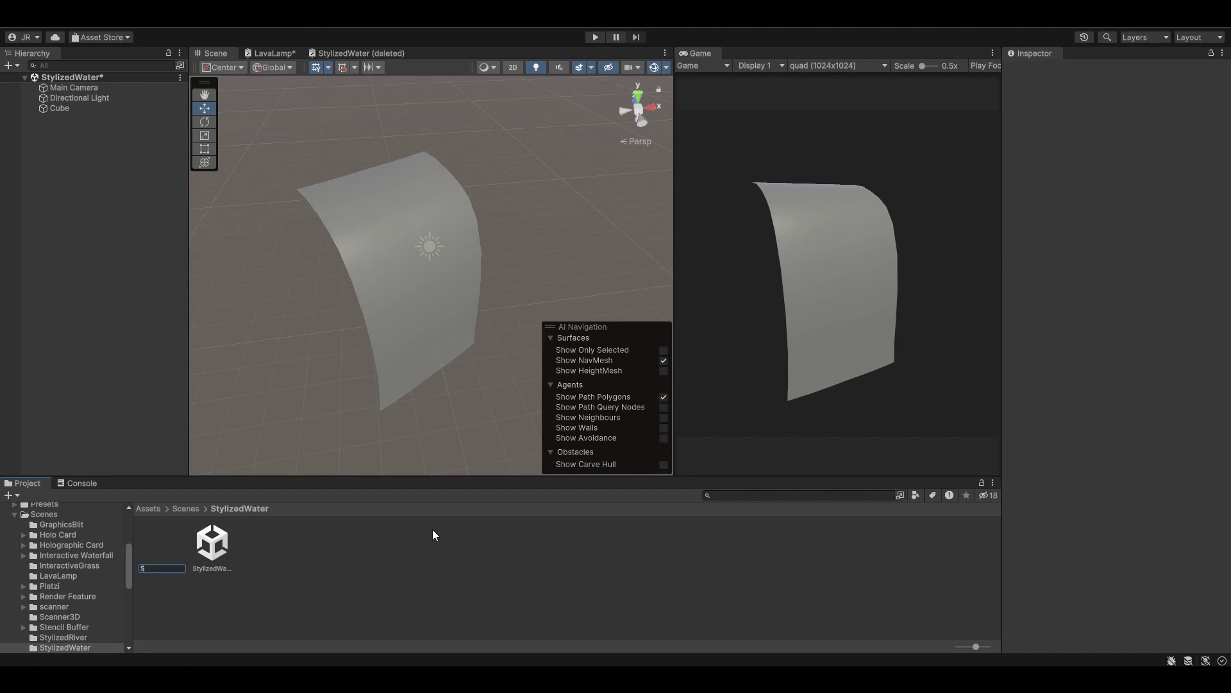
pyautogui.write('StylizedWater')
pyautogui.press('Return')
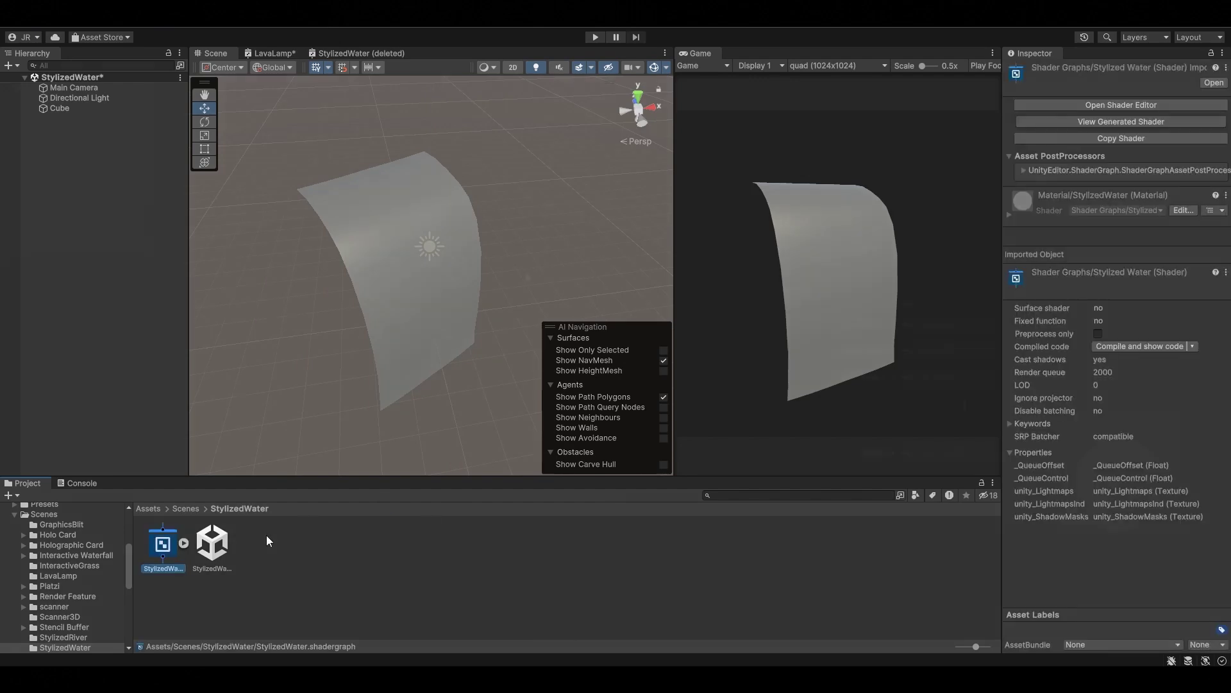
pyautogui.doubleClick(165, 544)
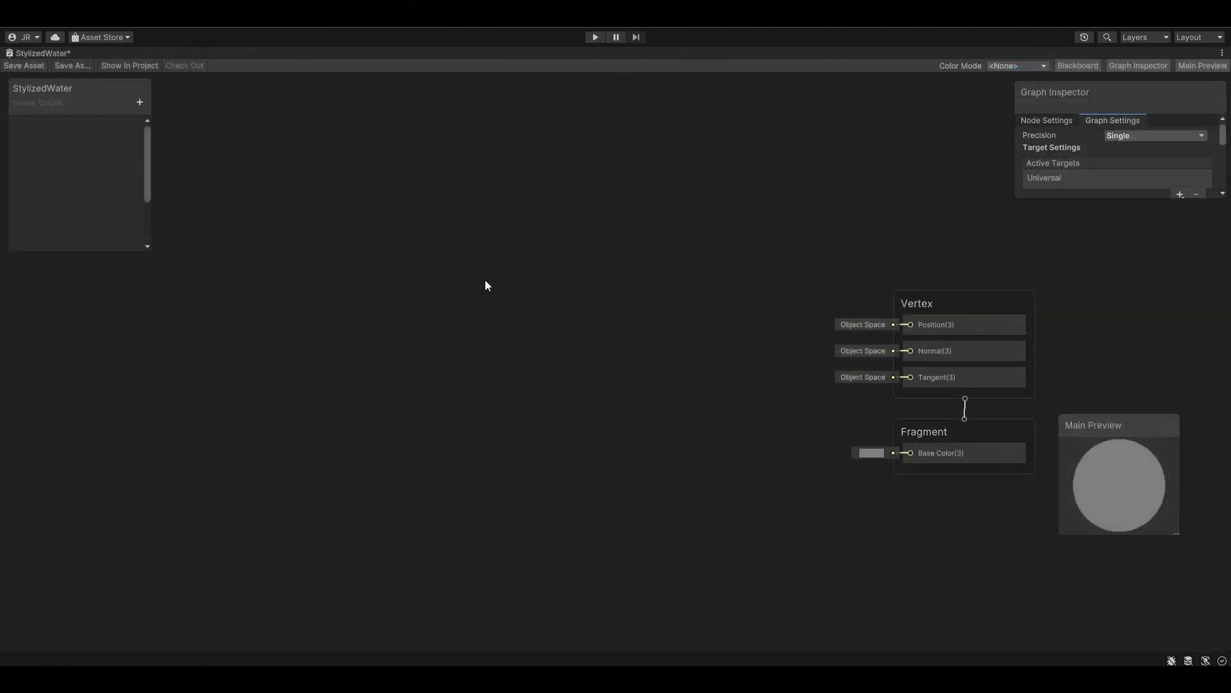
# Add a Simple Noise node with Scale 200
pyautogui.press('space')
pyautogui.write('simple')
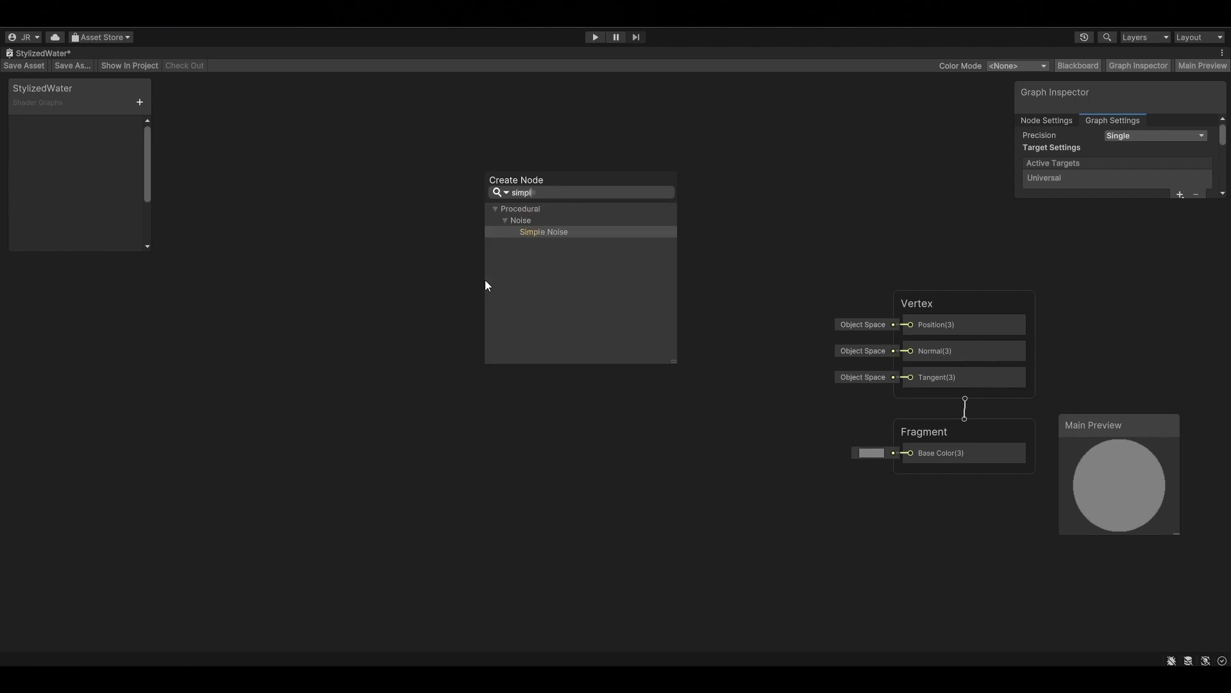
pyautogui.press('Return')
pyautogui.moveTo(537, 309); pyautogui.dragTo(399, 309)
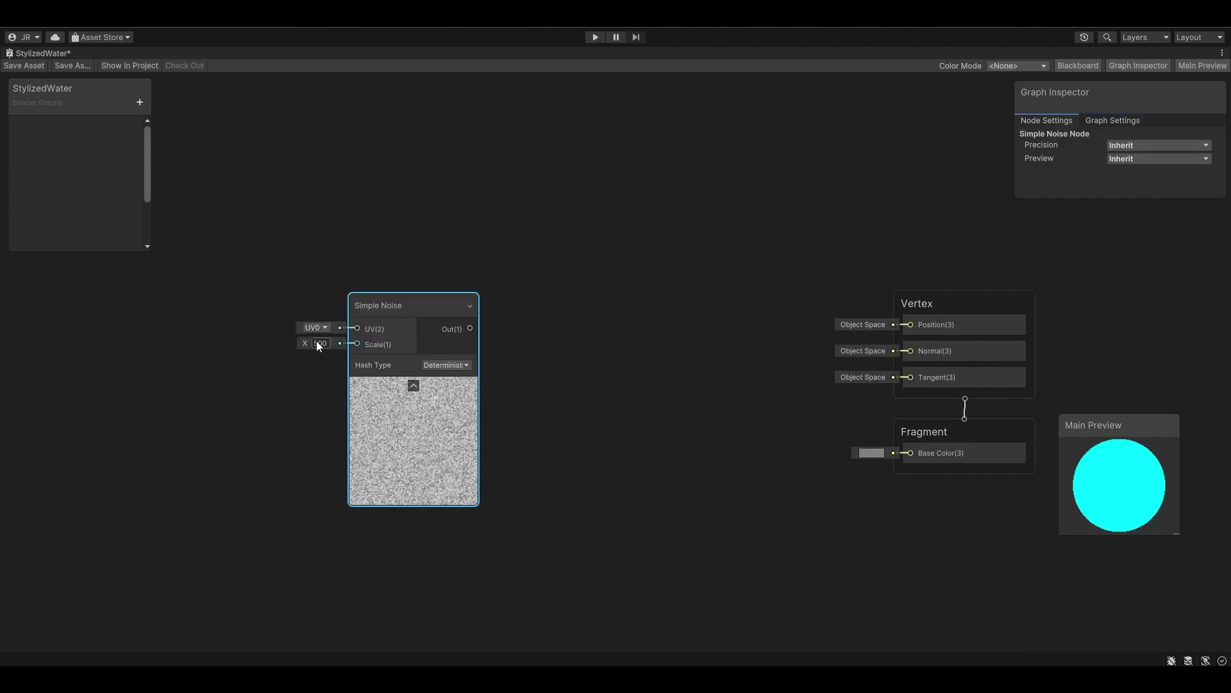
pyautogui.write('200')
pyautogui.click(336, 271)
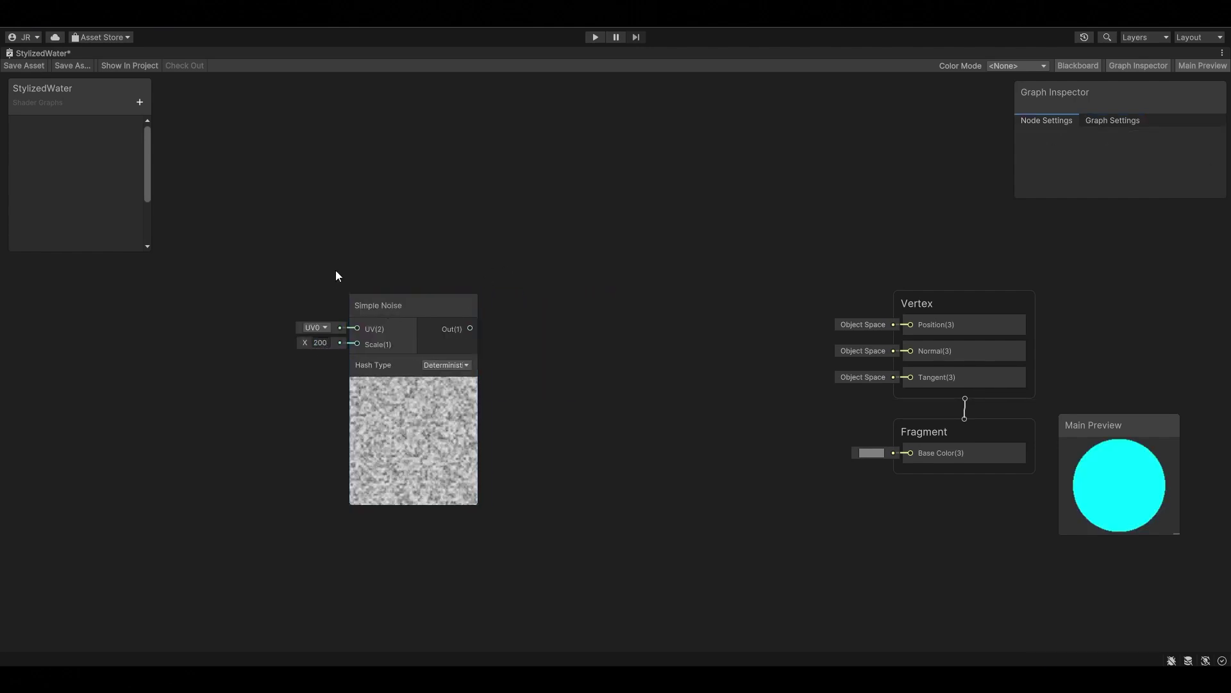
pyautogui.moveTo(463, 296)
pyautogui.mouseDown(button='middle')
pyautogui.moveTo(482, 286)
pyautogui.moveTo(464, 291)
pyautogui.mouseUp(button='middle')
# Connect a Power node to the noise output with exponent B set to 4.5
pyautogui.moveTo(470, 324); pyautogui.dragTo(600, 298)
pyautogui.write('powe')
pyautogui.press('Return')
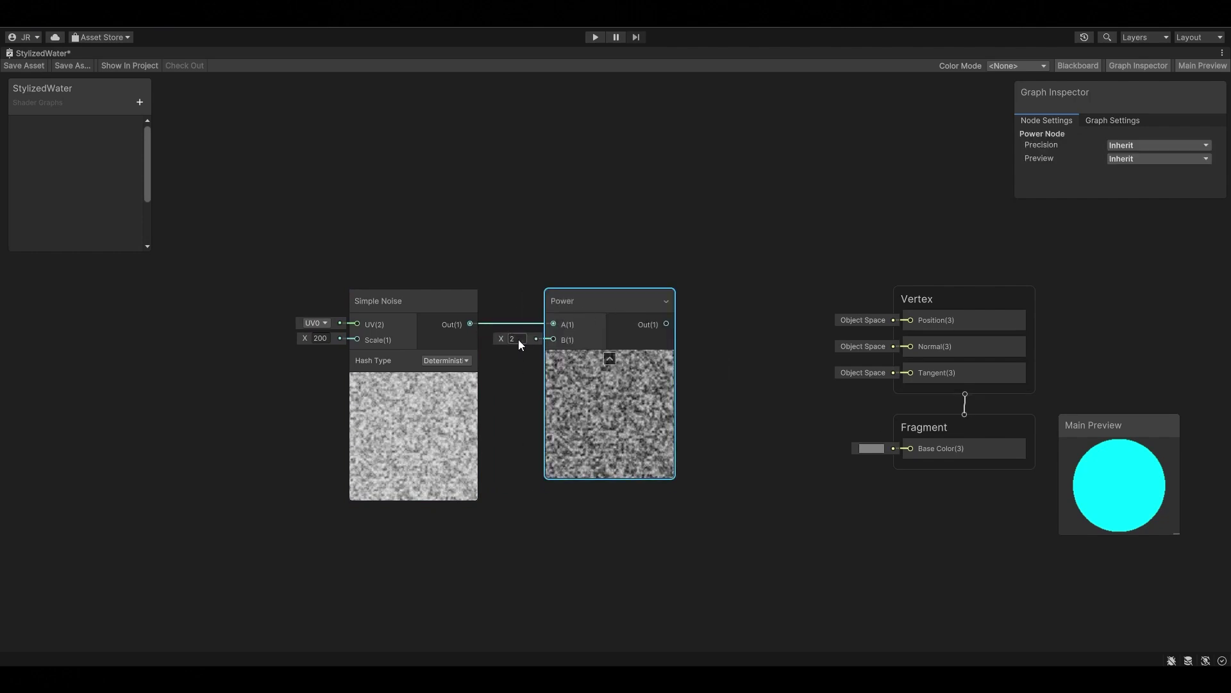
pyautogui.click(518, 338)
pyautogui.write('4.5')
pyautogui.moveTo(518, 340); pyautogui.dragTo(635, 352, button='middle')
# Create a Float property named speed and place it in the graph
pyautogui.click(139, 102)
pyautogui.click(173, 123)
pyautogui.write('speed')
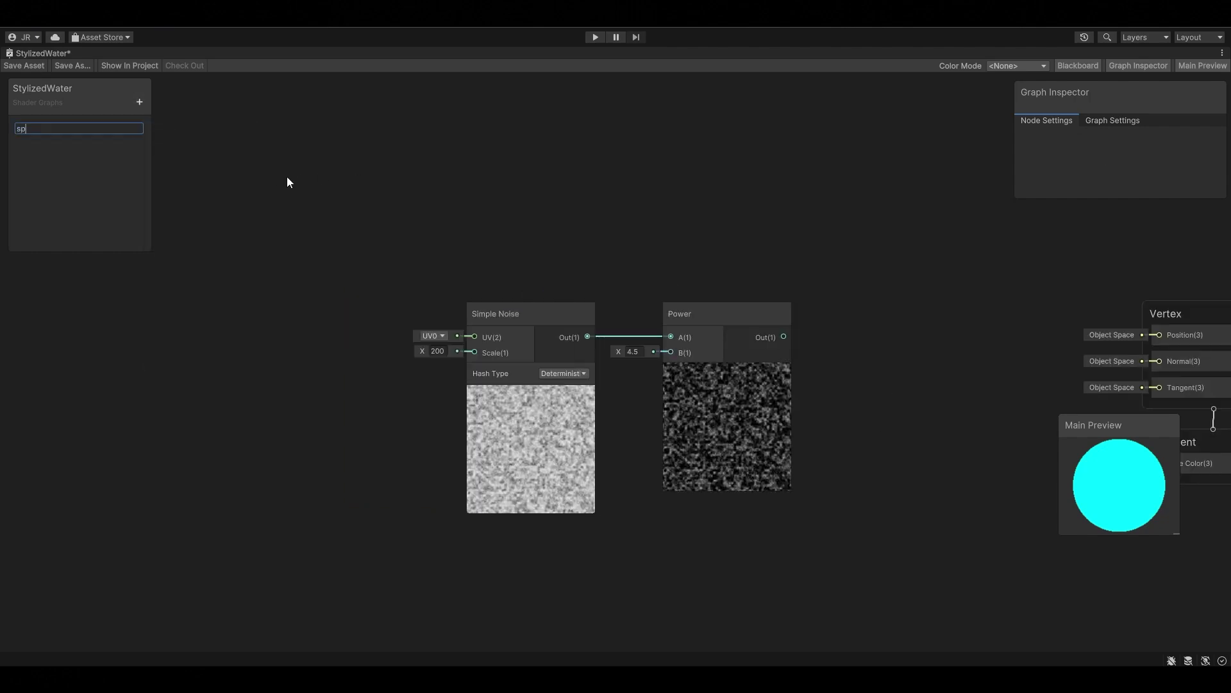
pyautogui.press('Return')
pyautogui.moveTo(286, 179); pyautogui.dragTo(454, 176, button='middle')
pyautogui.scroll(-1, 368, 191)
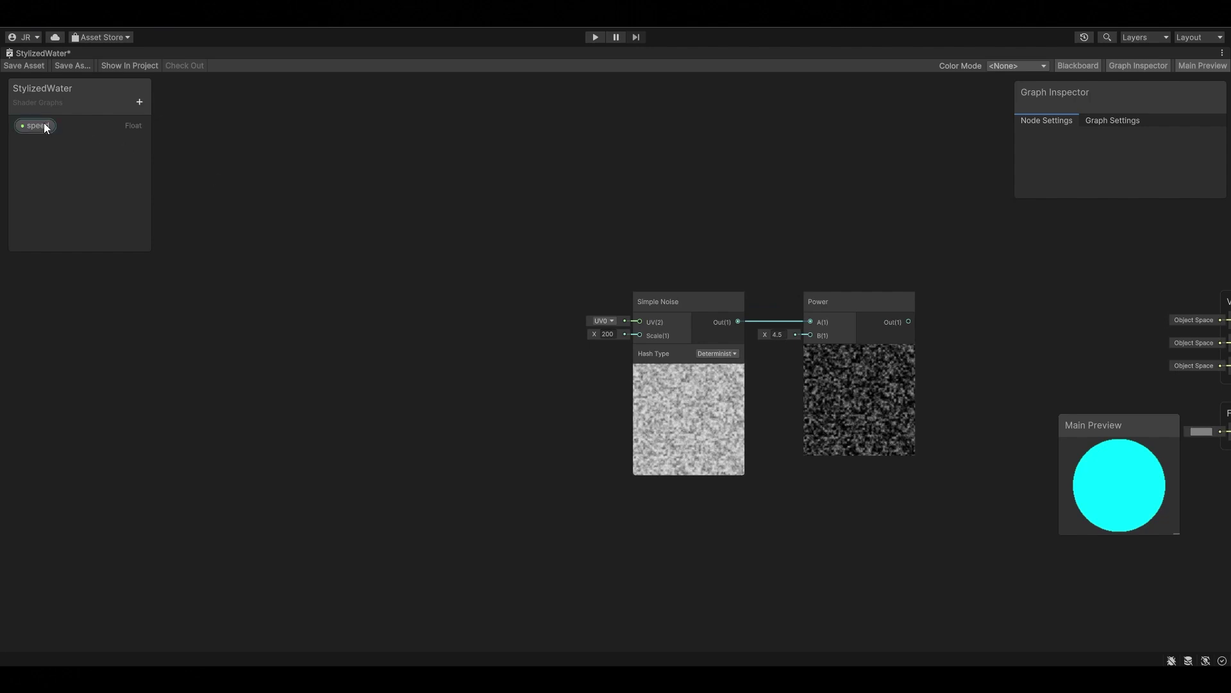
pyautogui.moveTo(46, 128); pyautogui.dragTo(314, 344)
# Add a Multiply node with its preview collapsed and wire speed into its B input
pyautogui.press('space')
pyautogui.write('mult')
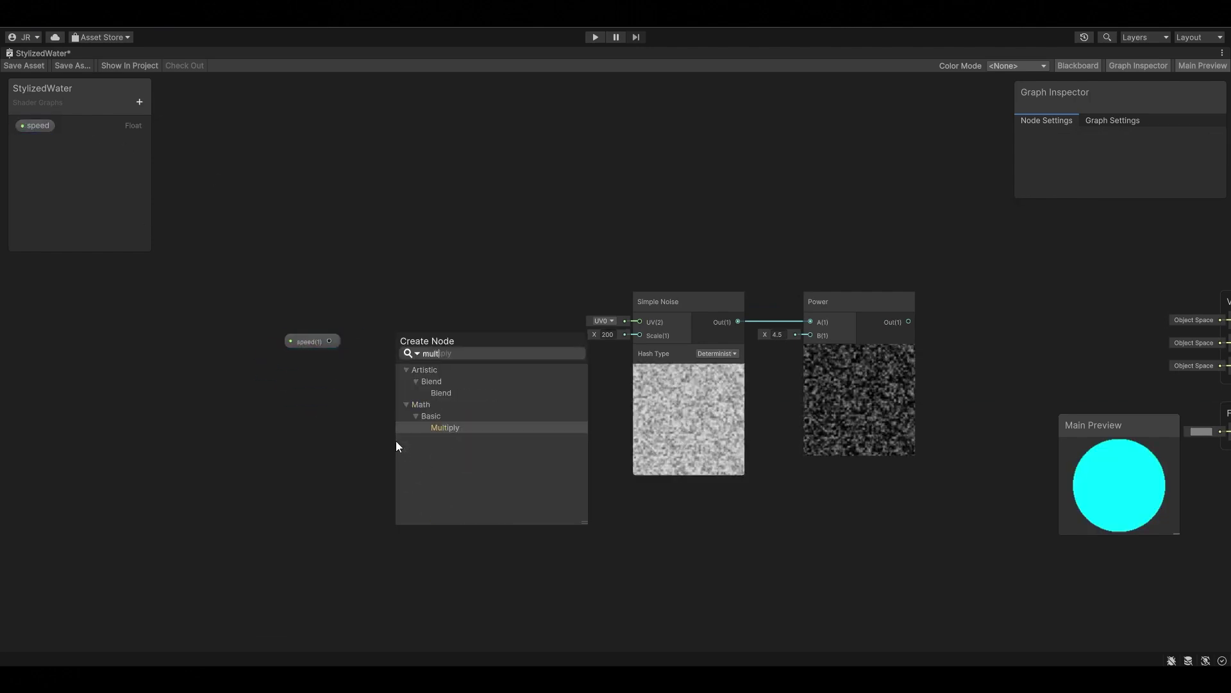
pyautogui.press('Return')
pyautogui.moveTo(445, 506); pyautogui.dragTo(436, 390)
pyautogui.moveTo(314, 341); pyautogui.dragTo(287, 449)
pyautogui.click(447, 401)
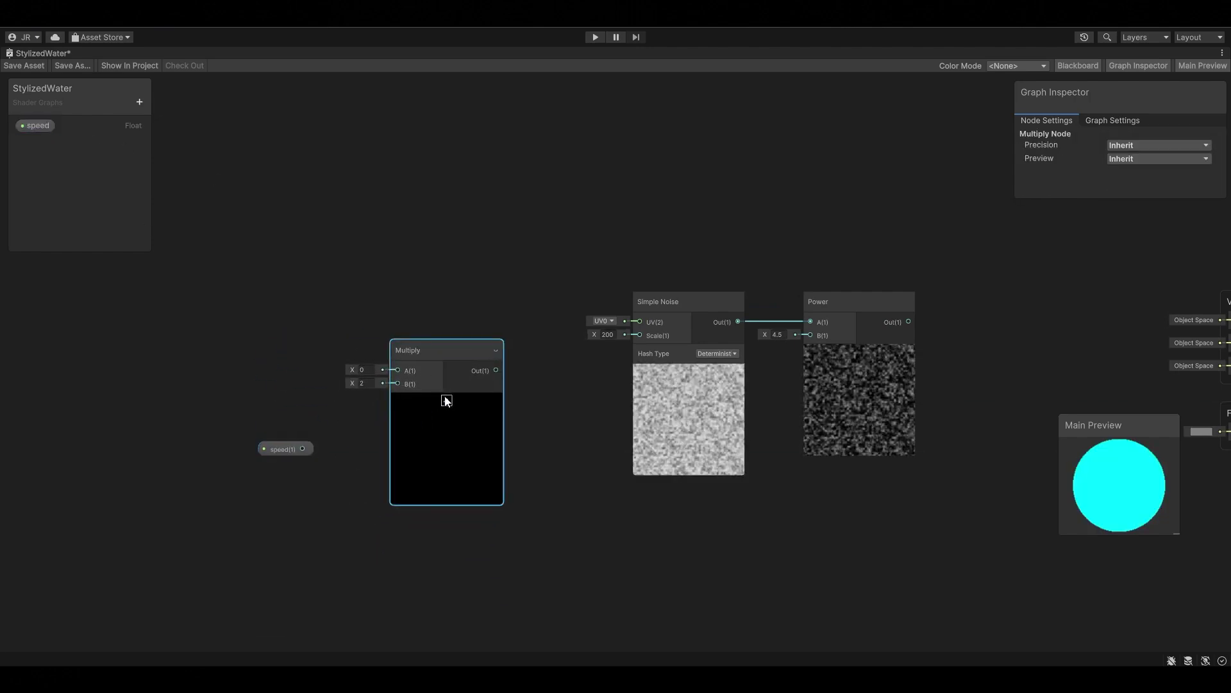
pyautogui.click(447, 401)
pyautogui.moveTo(420, 350); pyautogui.dragTo(419, 385)
pyautogui.moveTo(300, 448); pyautogui.dragTo(396, 419)
# Add a Time node beside the Multiply for the speed product and rearrange the workspace panels
pyautogui.press('space')
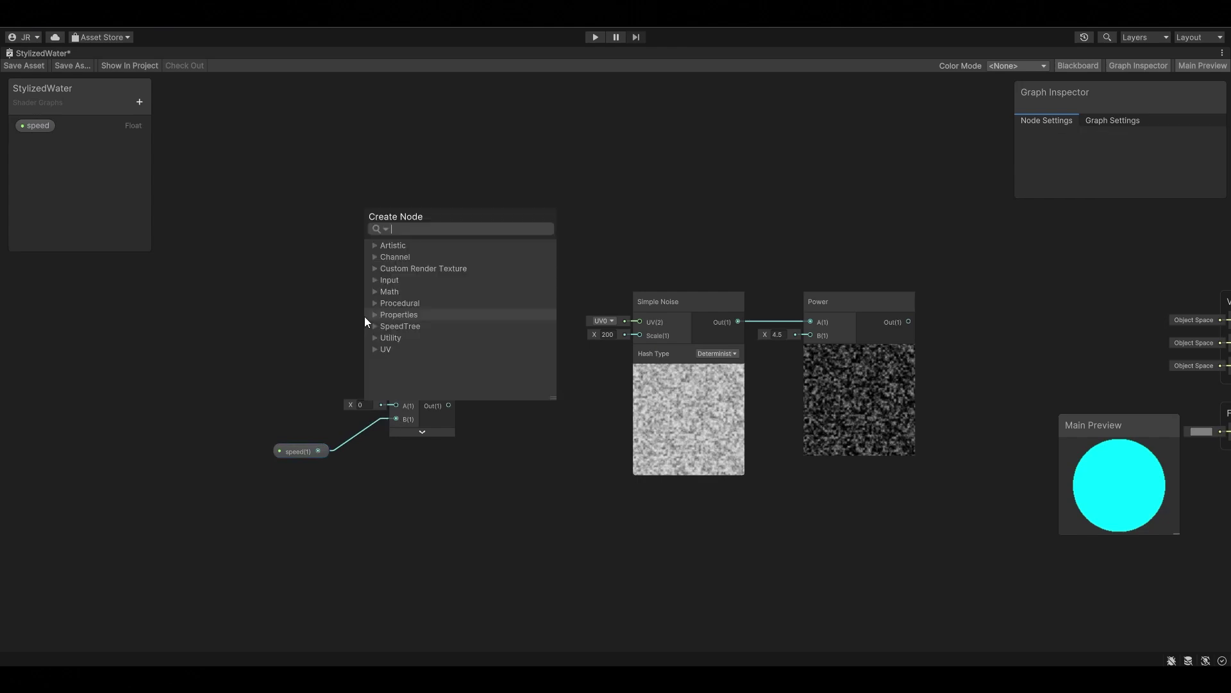
pyautogui.write('time')
pyautogui.press('Return')
pyautogui.moveTo(394, 341)
pyautogui.mouseDown()
pyautogui.moveTo(286, 272)
pyautogui.moveTo(395, 404)
pyautogui.mouseUp()
pyautogui.click(35, 125)
pyautogui.moveTo(1115, 97); pyautogui.dragTo(108, 276)
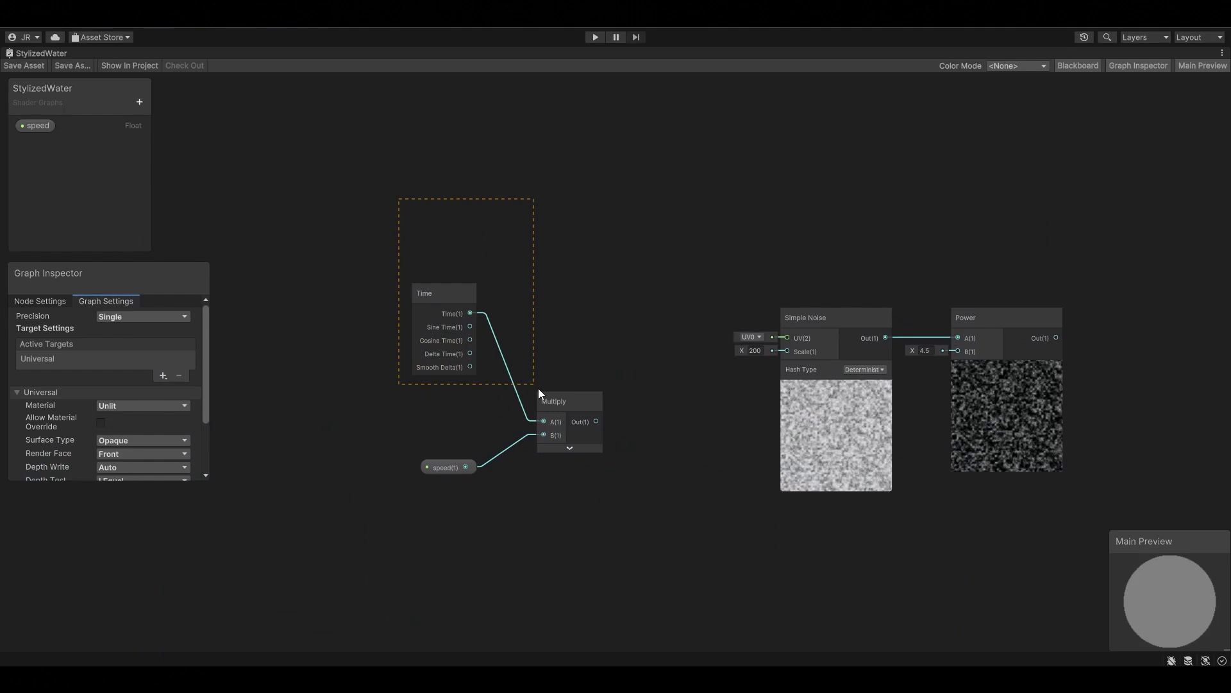
# Move the Time, Multiply and speed nodes down-left and add a UV node
pyautogui.moveTo(399, 198); pyautogui.dragTo(609, 487)
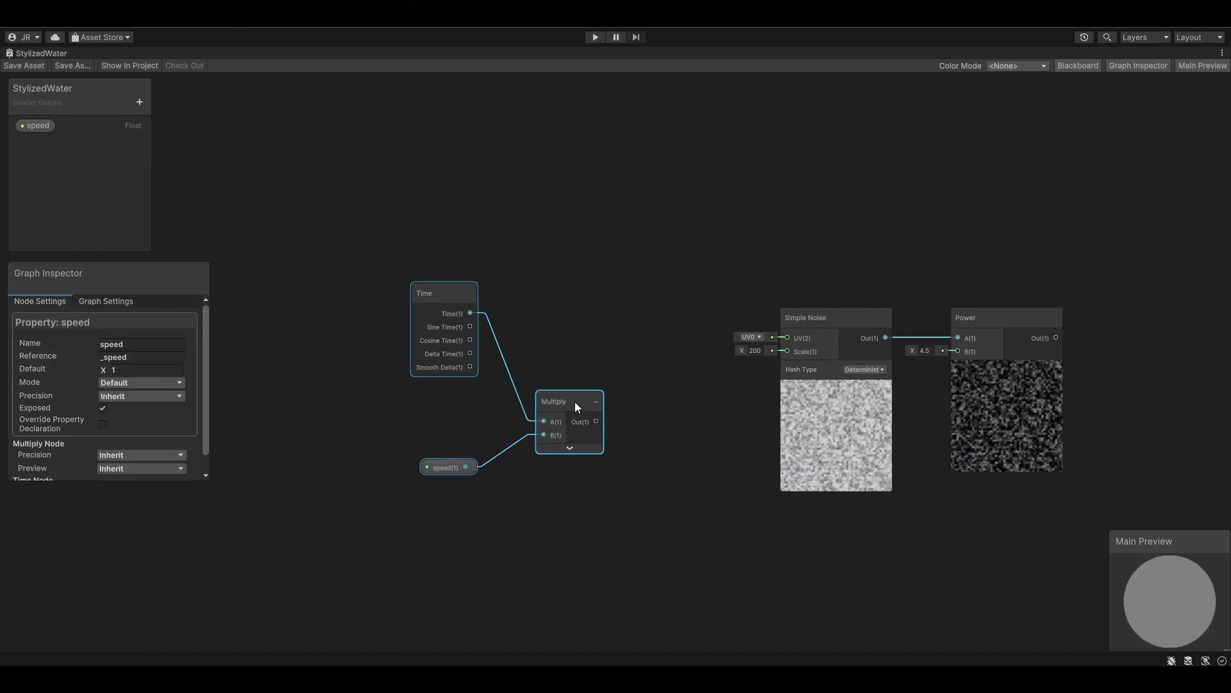
pyautogui.moveTo(576, 405); pyautogui.dragTo(486, 477)
pyautogui.moveTo(769, 507)
pyautogui.mouseDown()
pyautogui.moveTo(975, 469)
pyautogui.moveTo(1099, 479)
pyautogui.mouseUp()
pyautogui.click(619, 231)
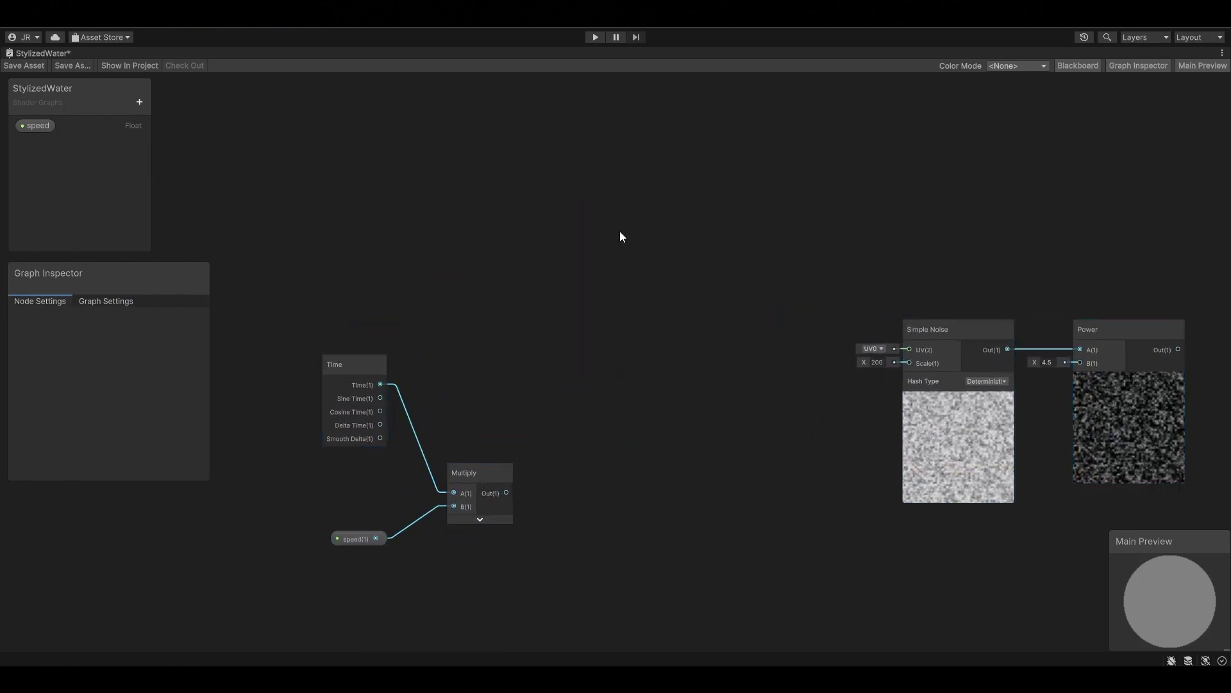
pyautogui.press('space')
pyautogui.write('uv')
pyautogui.press('Return')
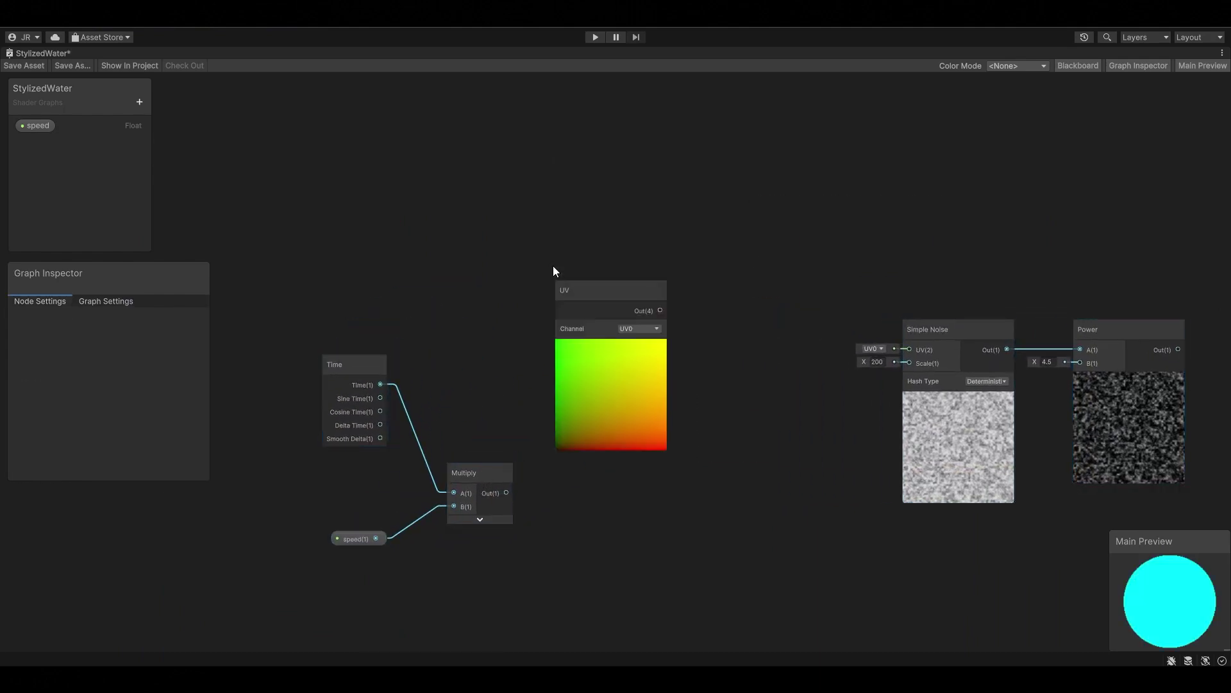
pyautogui.moveTo(658, 279)
pyautogui.mouseDown()
pyautogui.moveTo(511, 182)
pyautogui.moveTo(342, 177)
pyautogui.moveTo(422, 178)
pyautogui.moveTo(452, 202)
pyautogui.moveTo(465, 182)
pyautogui.mouseUp()
# Split the UV and add the time·speed product to its green channel
pyautogui.write('split')
pyautogui.press('Return')
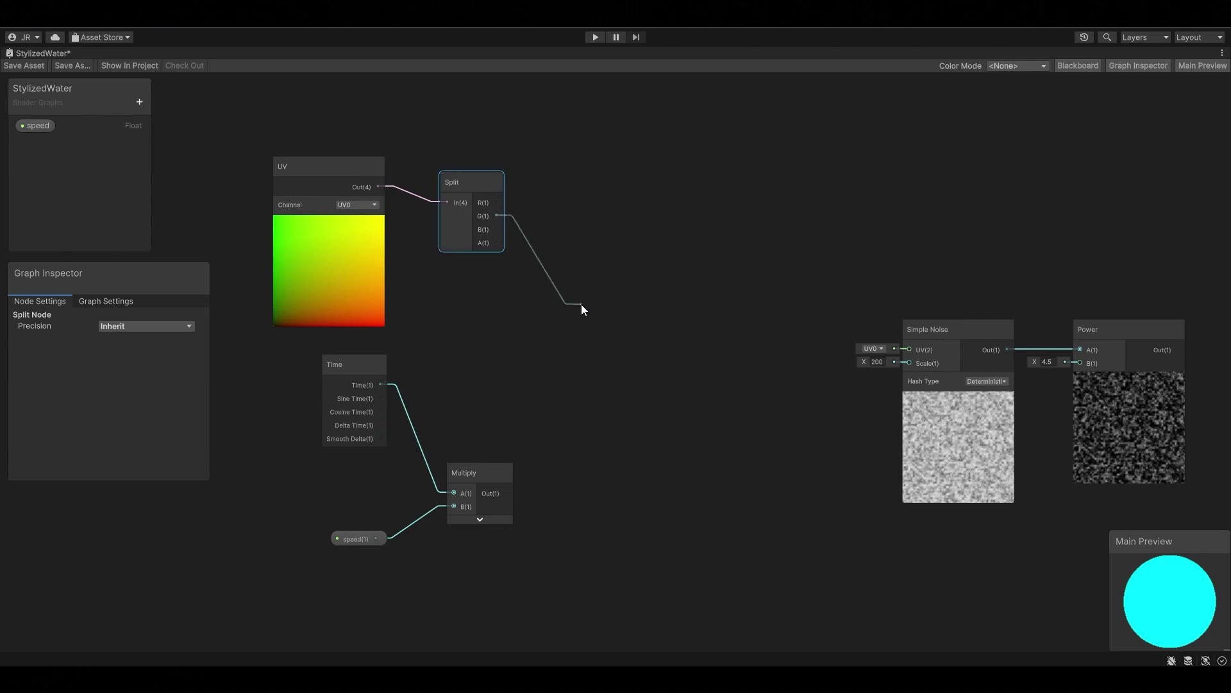
pyautogui.write('add')
pyautogui.moveTo(581, 304); pyautogui.dragTo(641, 399)
pyautogui.press('Return')
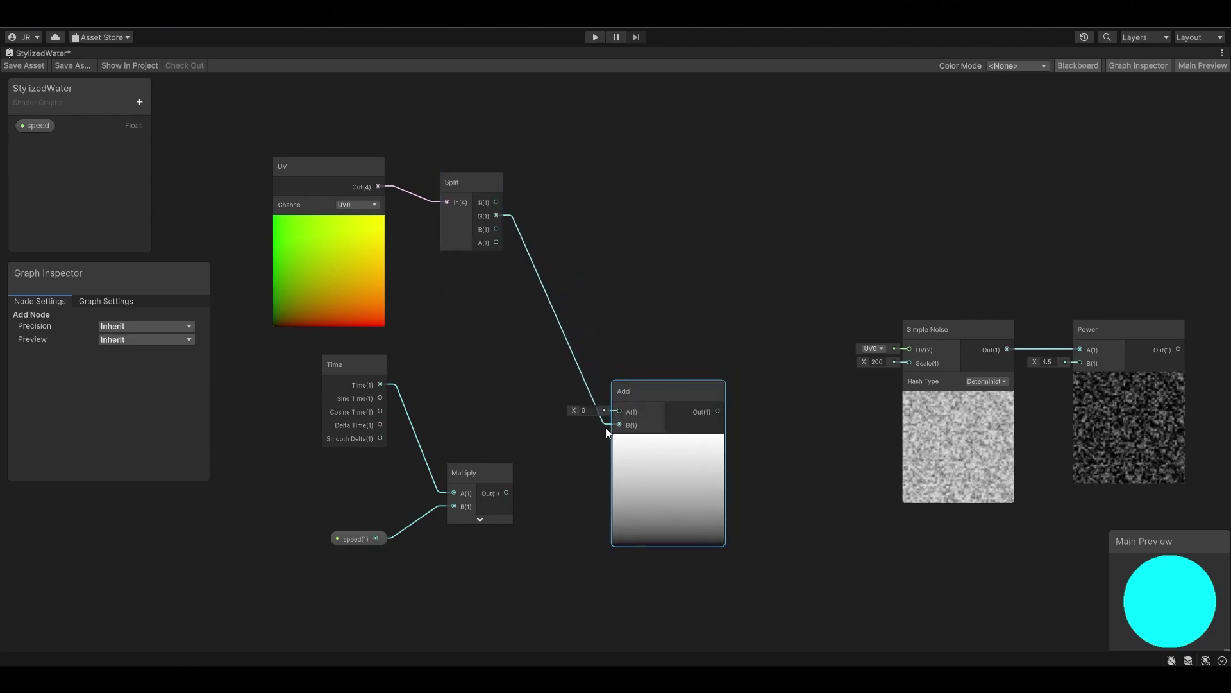
pyautogui.click(605, 427)
pyautogui.moveTo(507, 493)
pyautogui.mouseDown()
pyautogui.moveTo(620, 425)
pyautogui.moveTo(611, 397)
pyautogui.mouseUp()
pyautogui.moveTo(836, 349); pyautogui.dragTo(780, 366, button='middle')
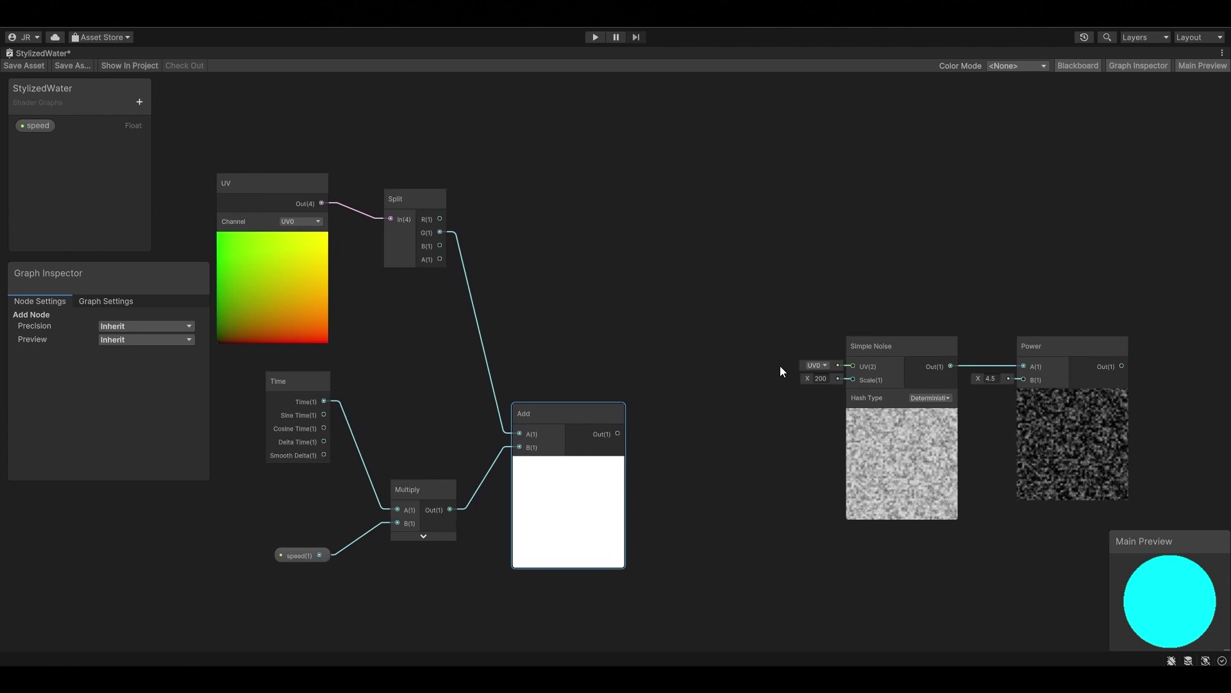
pyautogui.click(780, 366)
# Multiply the Add result by 0.1 and shift the Simple Noise and Power nodes up-right
pyautogui.press('space')
pyautogui.write('mult')
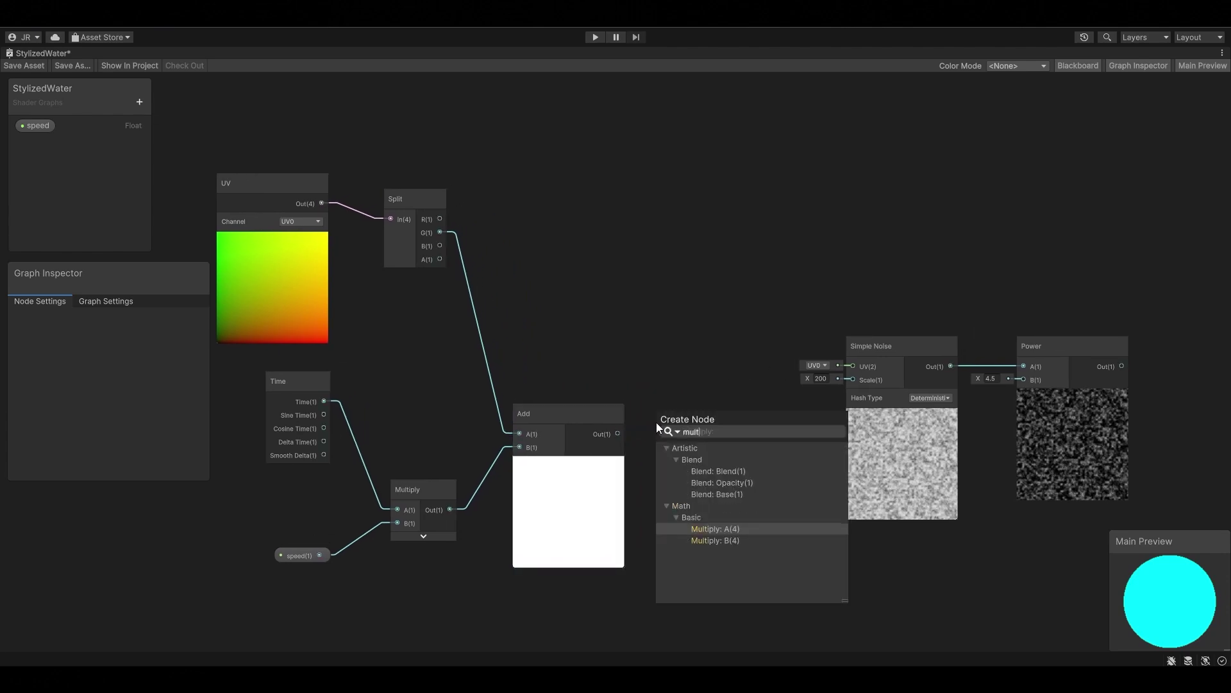
pyautogui.press('Return')
pyautogui.click(644, 439)
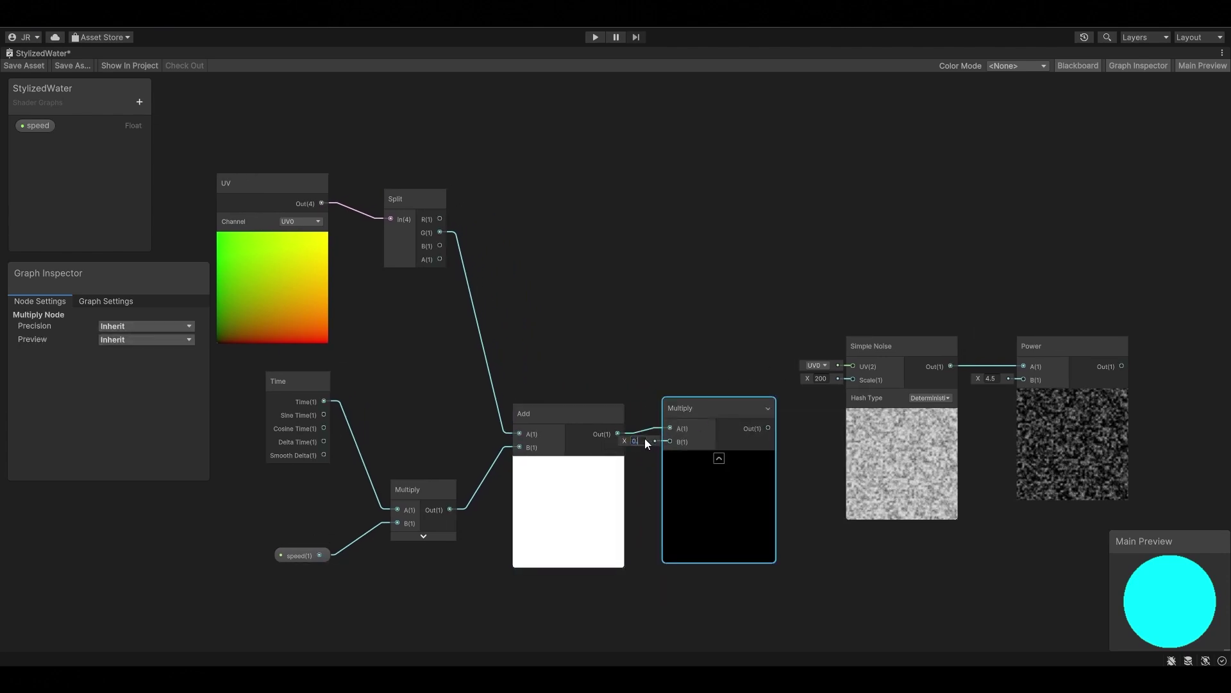
pyautogui.write('1')
pyautogui.moveTo(695, 420); pyautogui.dragTo(720, 435)
pyautogui.click(743, 473)
pyautogui.moveTo(802, 443)
pyautogui.mouseDown()
pyautogui.moveTo(1058, 458)
pyautogui.moveTo(1136, 441)
pyautogui.mouseUp()
pyautogui.moveTo(708, 436); pyautogui.dragTo(714, 426)
pyautogui.click(718, 354)
# Build a Vector 2 from Split R and the Multiply result for the noise UV, factor about 0.13
pyautogui.press('space')
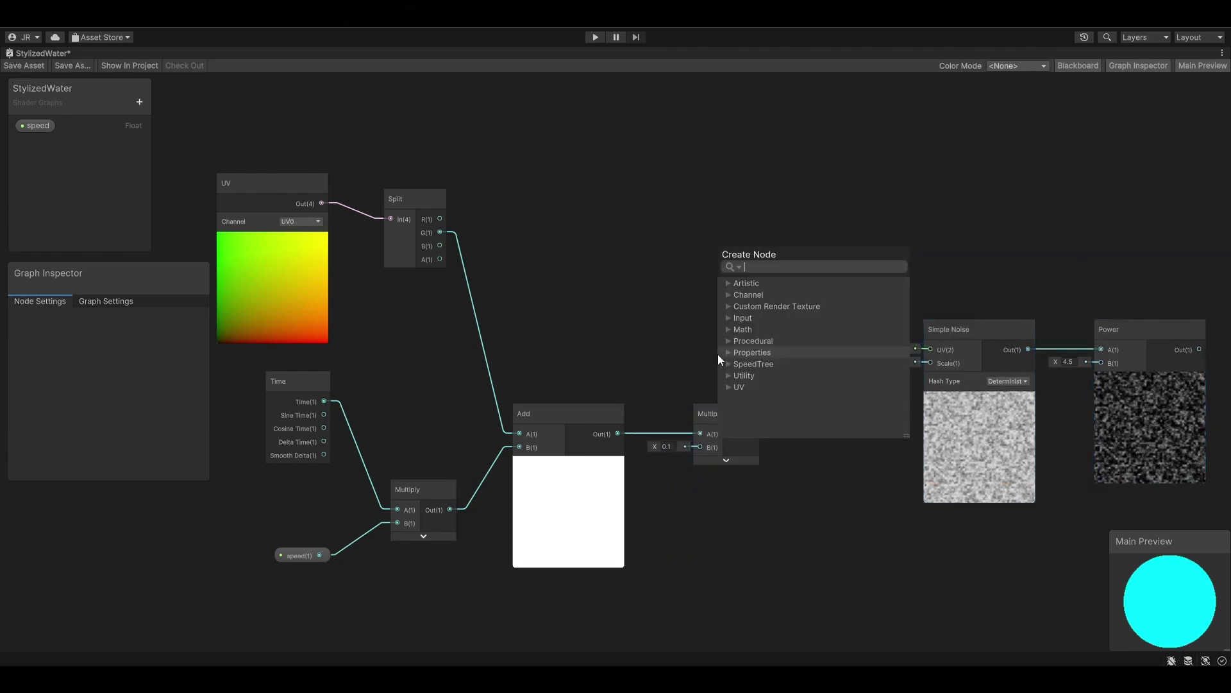
pyautogui.write('vector')
pyautogui.press('Up')
pyautogui.press('Up')
pyautogui.press('Up')
pyautogui.press('Up')
pyautogui.press('Return')
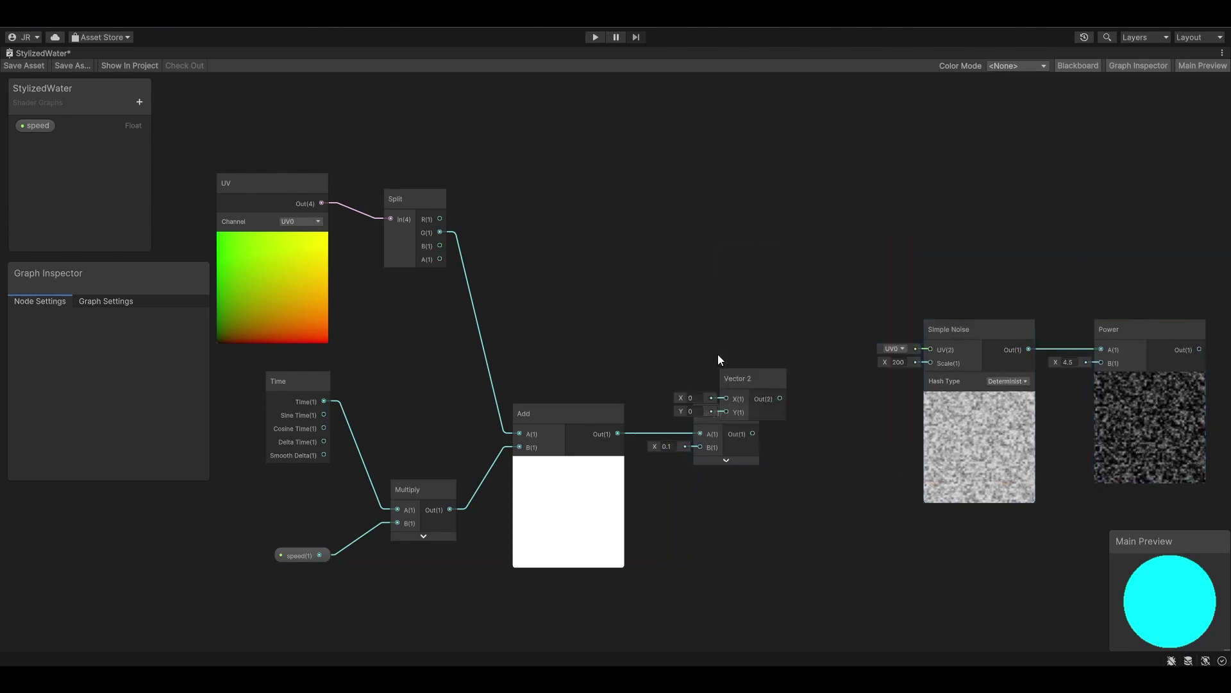
pyautogui.moveTo(751, 377); pyautogui.dragTo(796, 272)
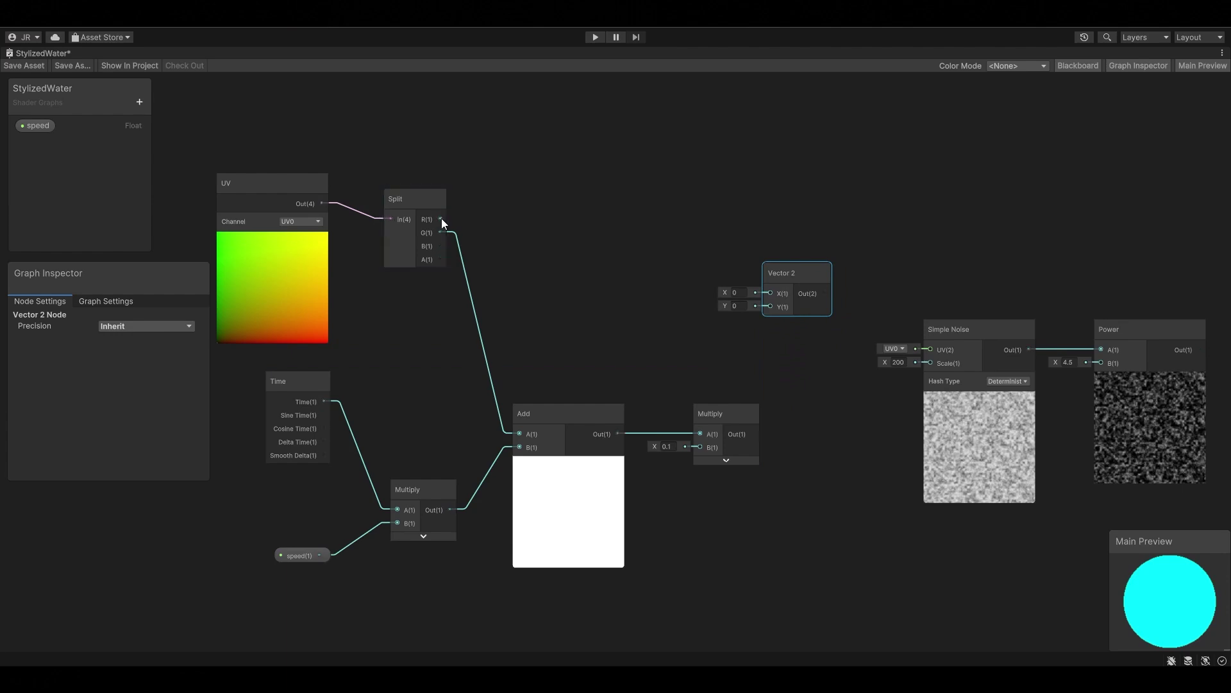
pyautogui.moveTo(442, 219); pyautogui.dragTo(760, 290)
pyautogui.moveTo(752, 433); pyautogui.dragTo(802, 213)
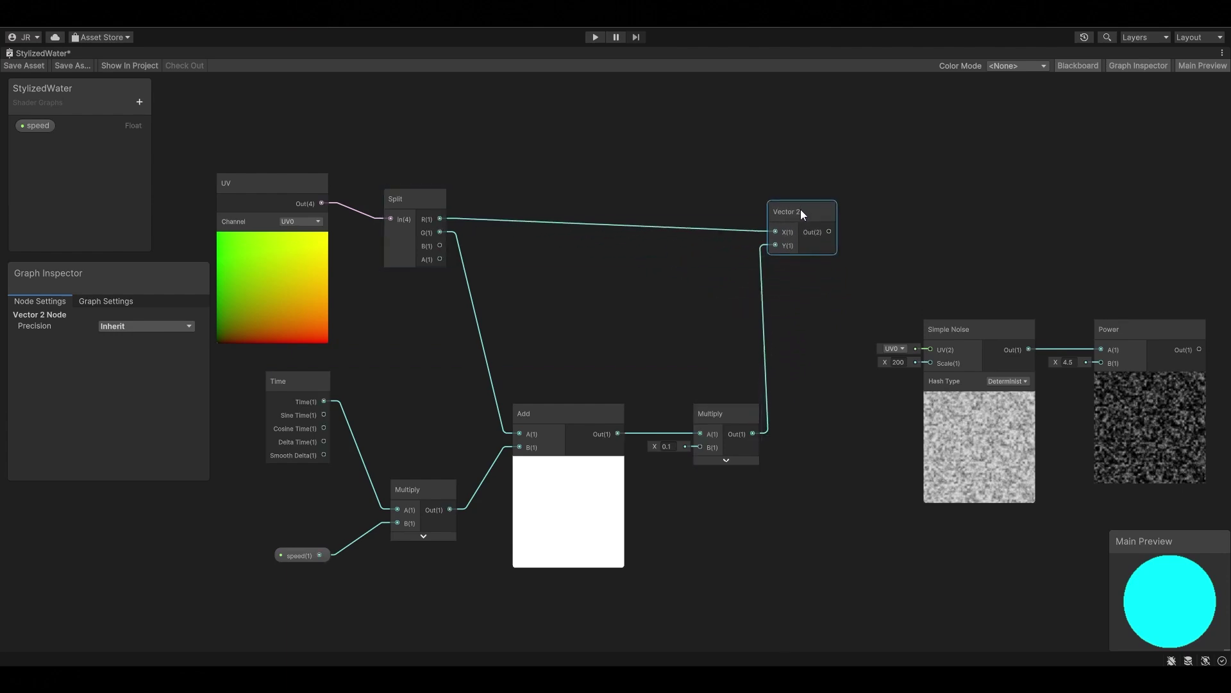
pyautogui.moveTo(827, 203); pyautogui.dragTo(782, 291, button='middle')
pyautogui.moveTo(875, 391)
pyautogui.mouseDown()
pyautogui.moveTo(1104, 492)
pyautogui.moveTo(1111, 362)
pyautogui.mouseUp()
pyautogui.moveTo(763, 273); pyautogui.dragTo(897, 300)
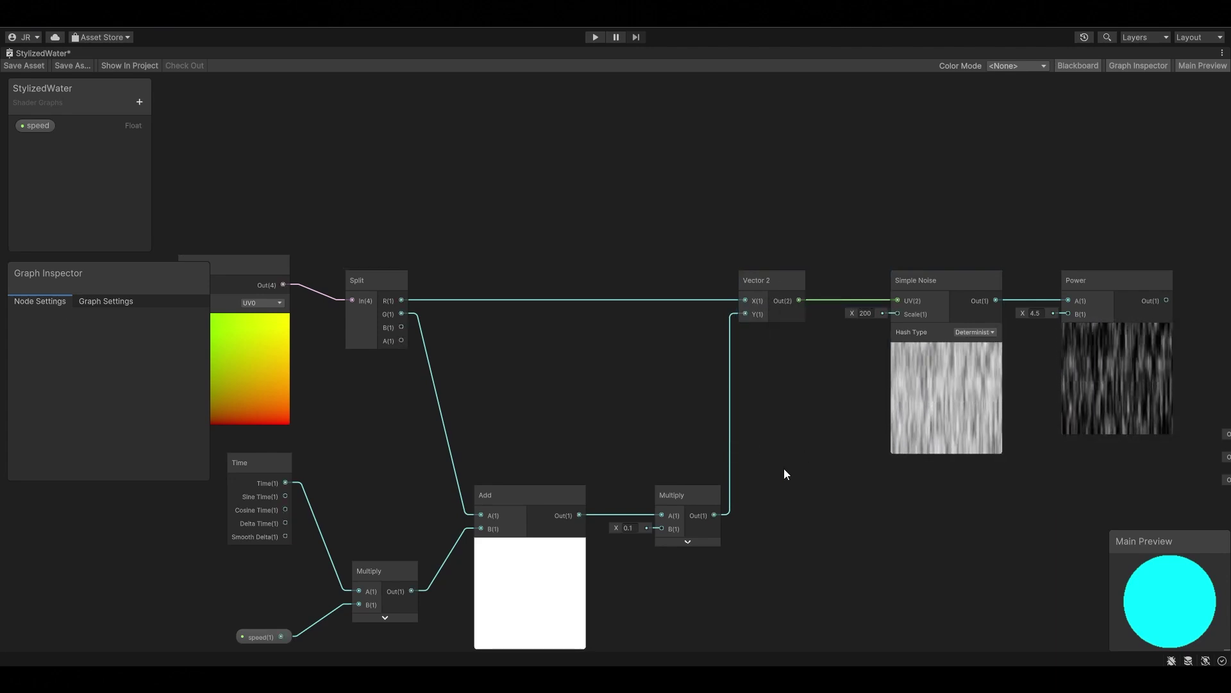
pyautogui.moveTo(208, 479); pyautogui.dragTo(150, 488)
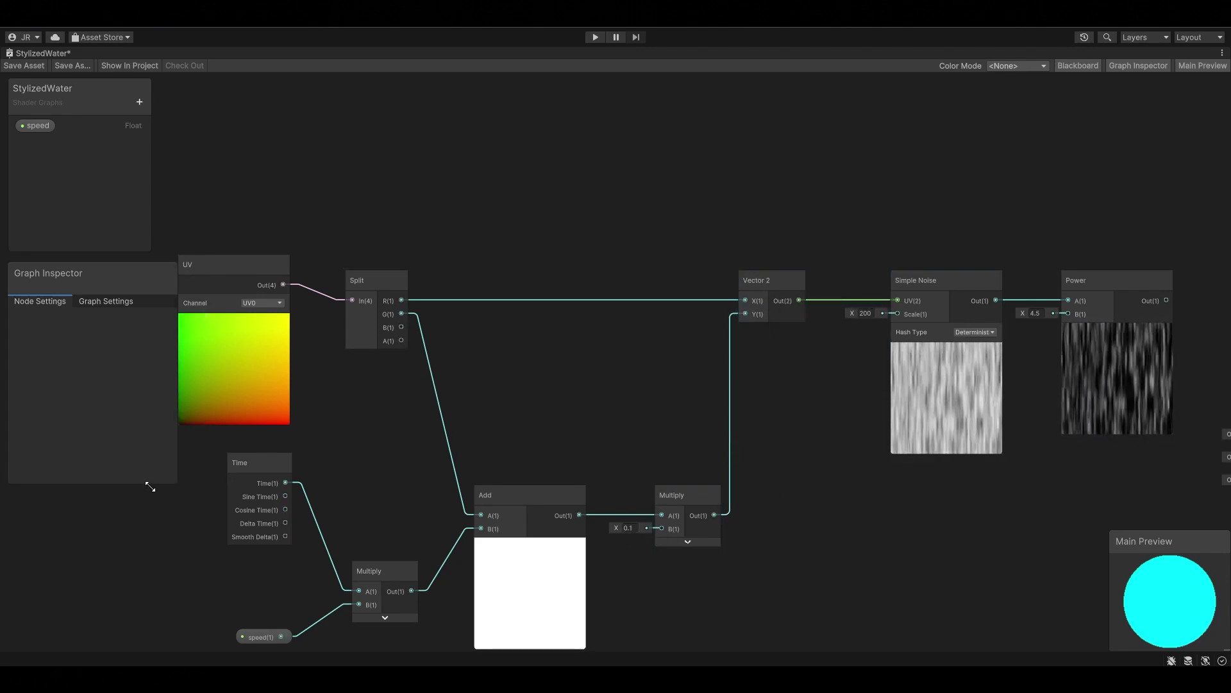
pyautogui.moveTo(620, 528); pyautogui.dragTo(633, 526)
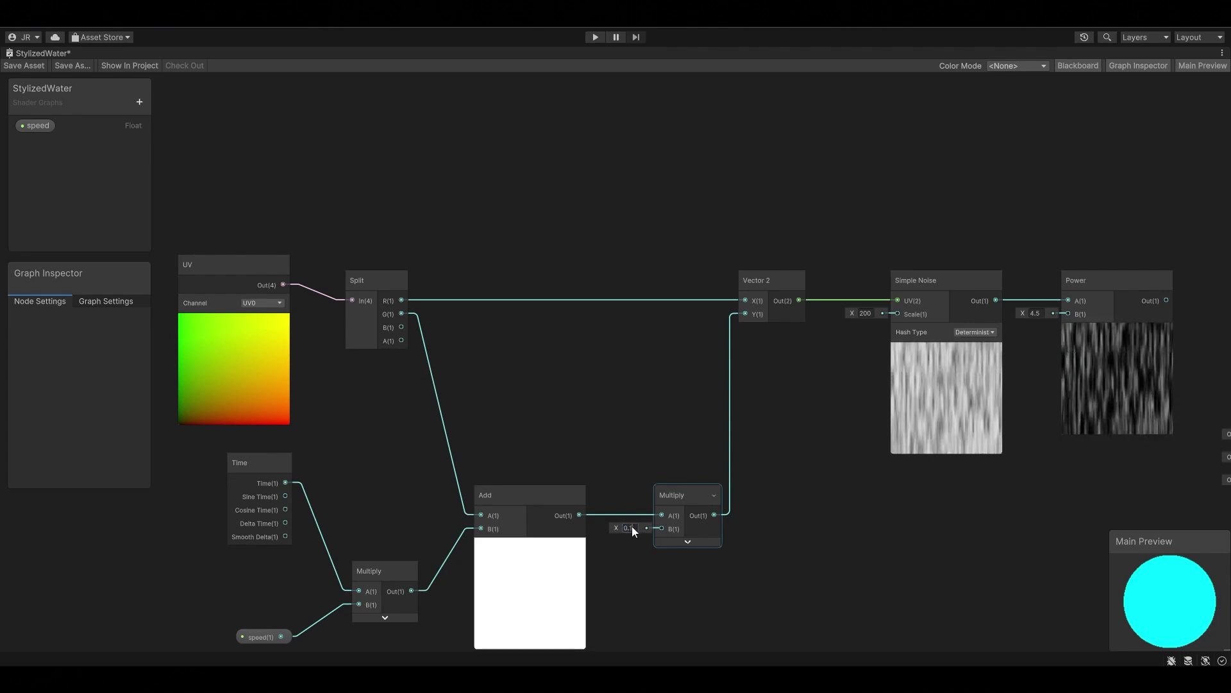
# Create a foamScale Float property with default 200 and wire it into the Simple Noise scale
pyautogui.click(139, 101)
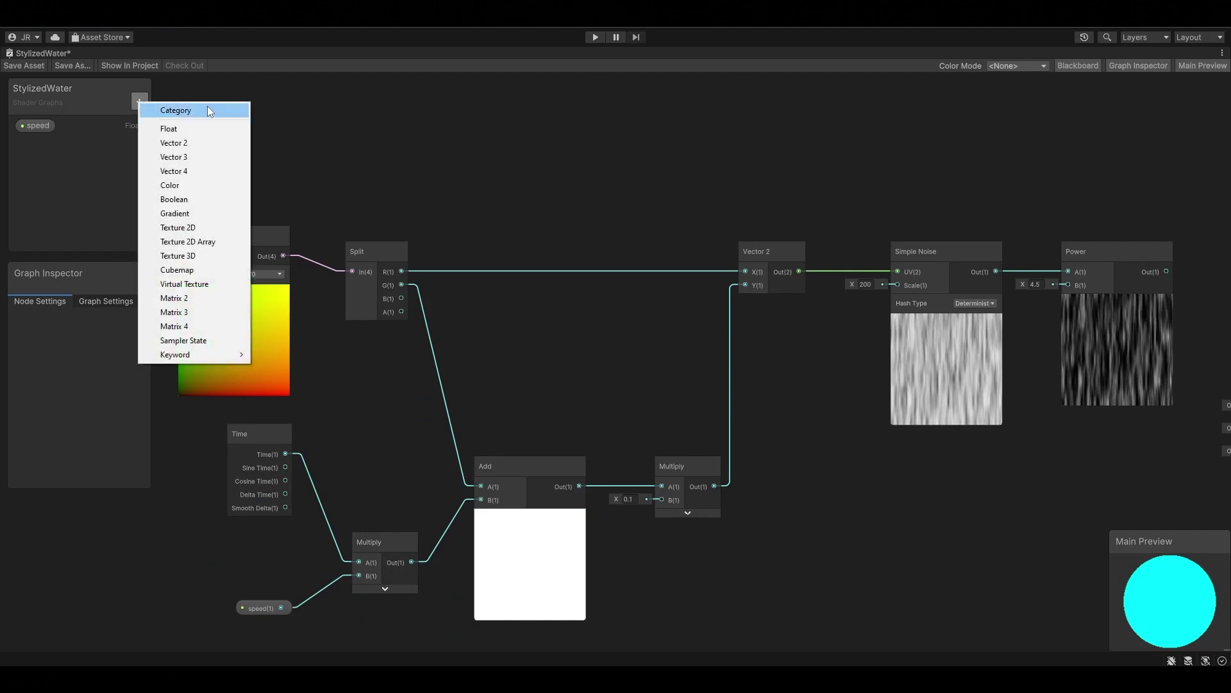
pyautogui.click(225, 128)
pyautogui.write('foamS')
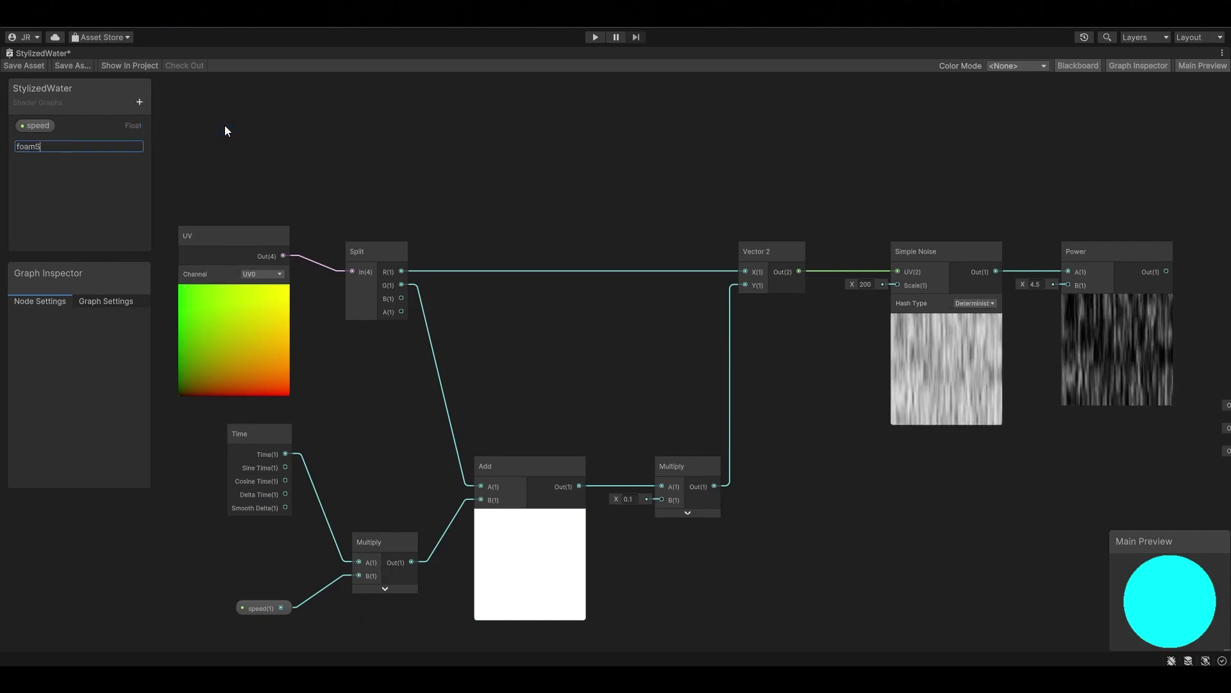
pyautogui.write('cale')
pyautogui.press('Return')
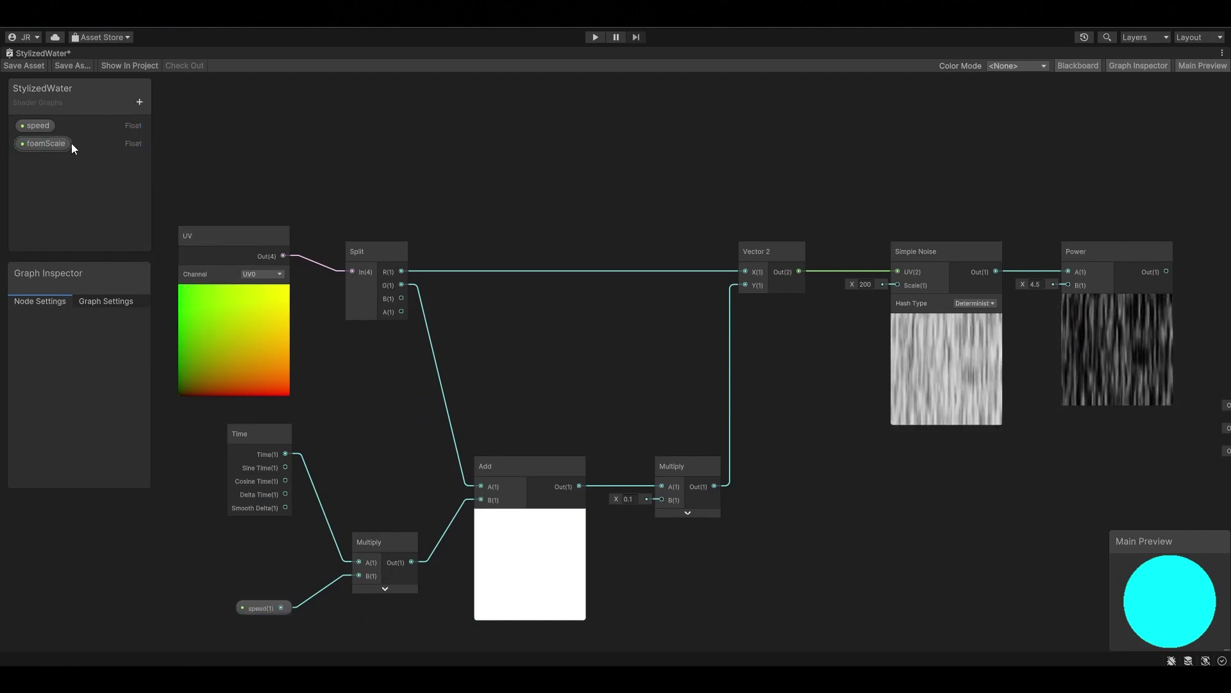
pyautogui.click(71, 144)
pyautogui.click(122, 366)
pyautogui.write('200')
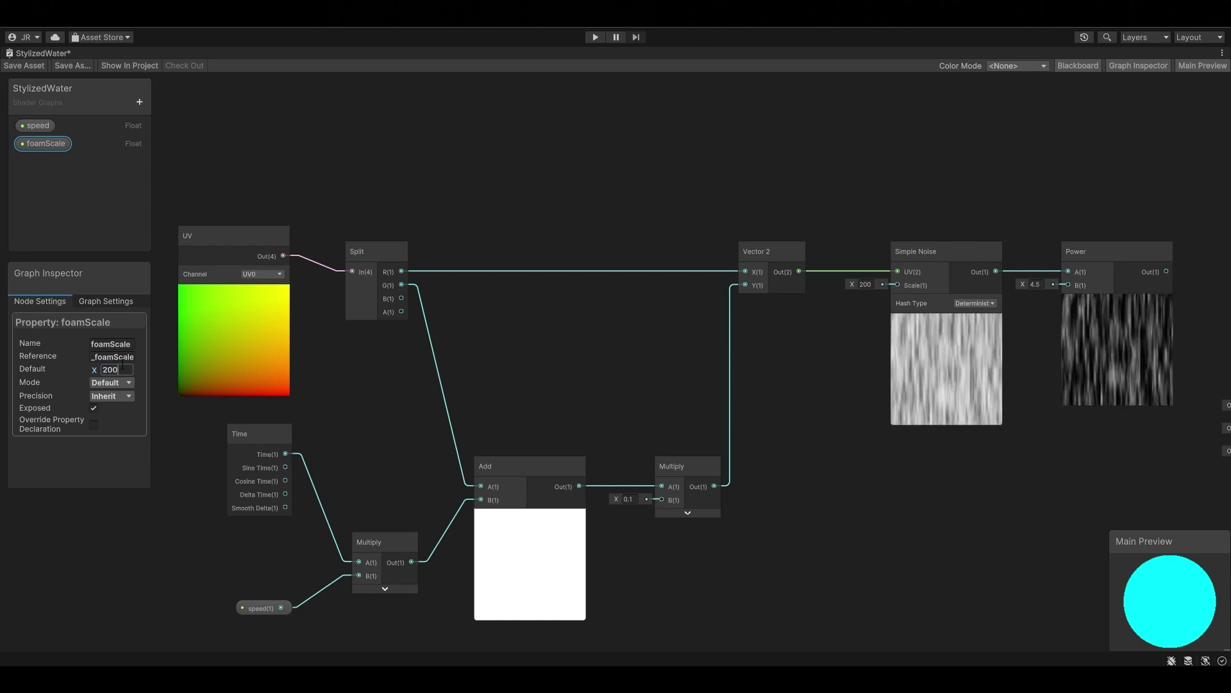
pyautogui.moveTo(664, 245)
pyautogui.mouseDown()
pyautogui.moveTo(779, 327)
pyautogui.moveTo(896, 286)
pyautogui.mouseUp()
pyautogui.moveTo(817, 319); pyautogui.dragTo(833, 310)
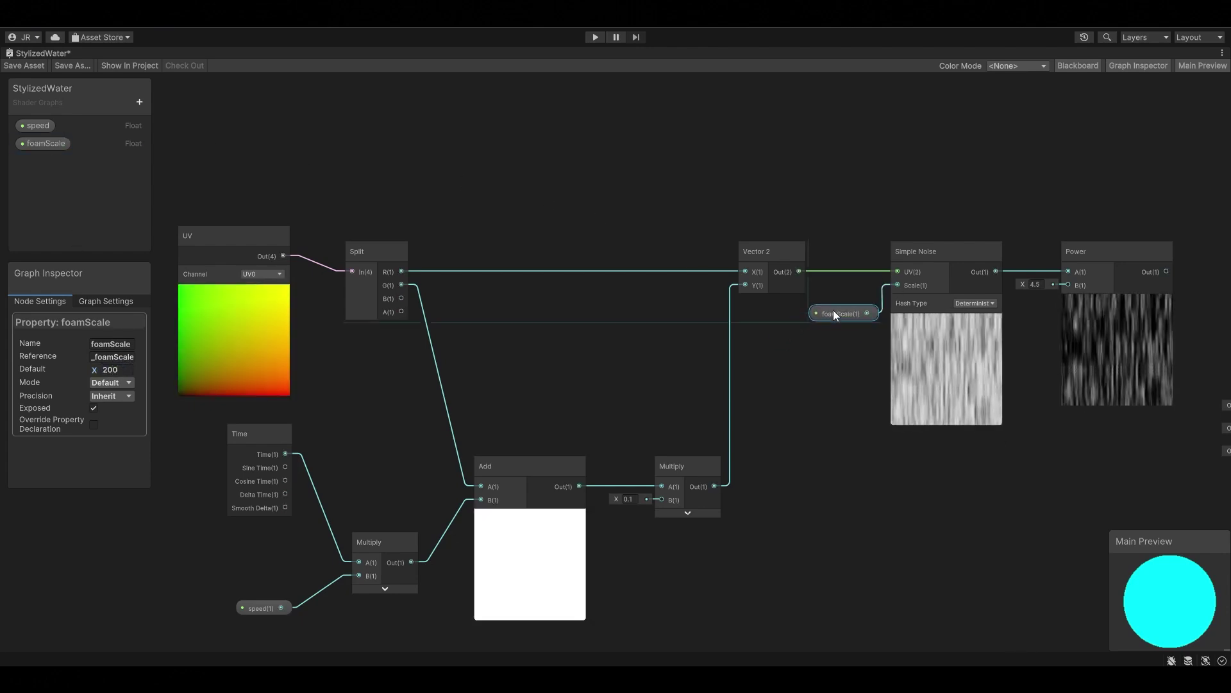
pyautogui.click(790, 217)
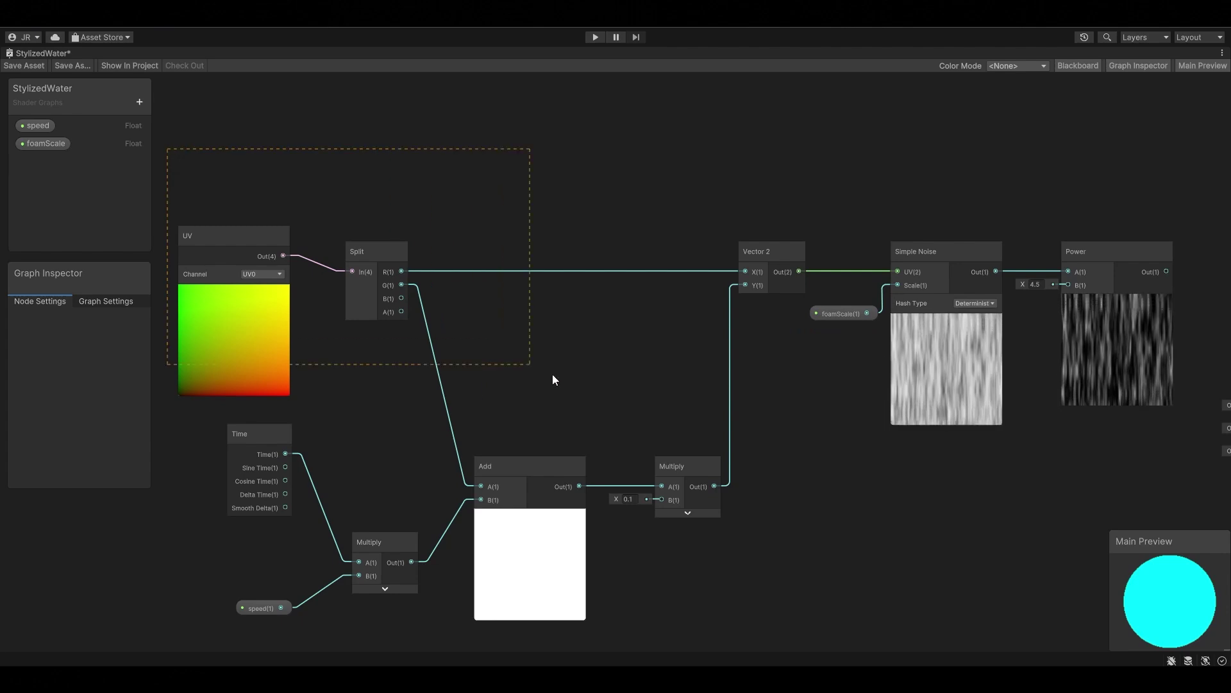
# Group all the nodes under the title WATERFALL
pyautogui.moveTo(175, 150); pyautogui.dragTo(1094, 619)
pyautogui.hotkey('ctrl', 'g')
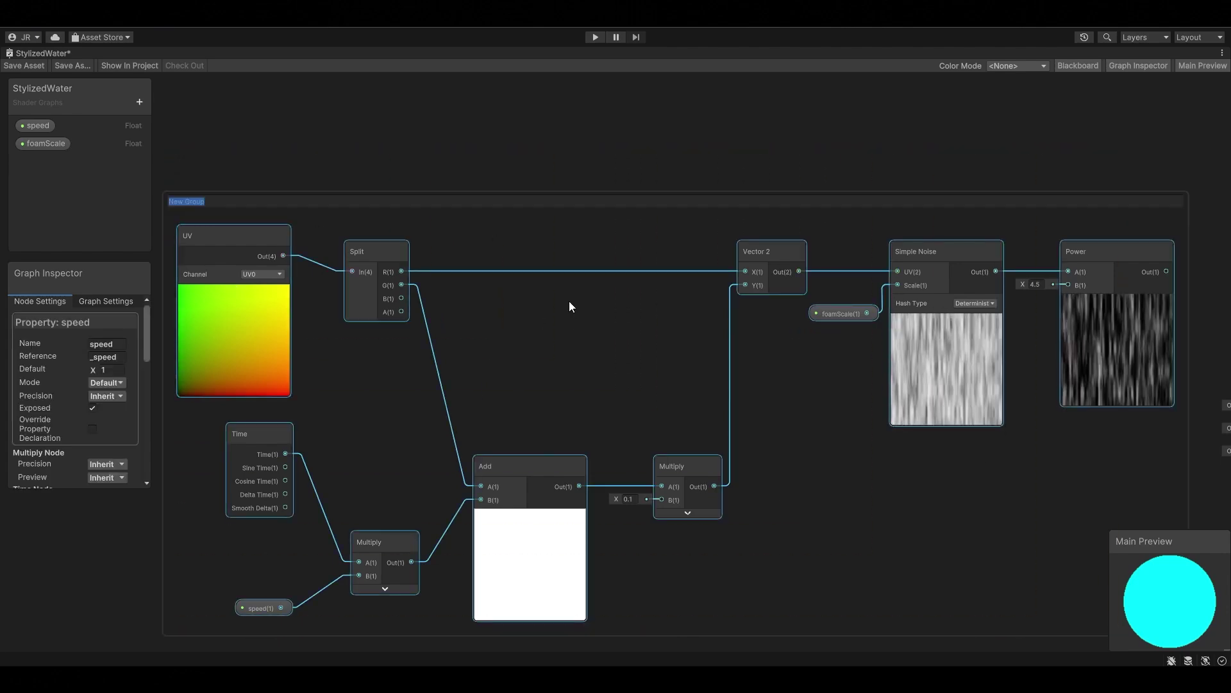
pyautogui.write('WATERFALL')
pyautogui.press('Return')
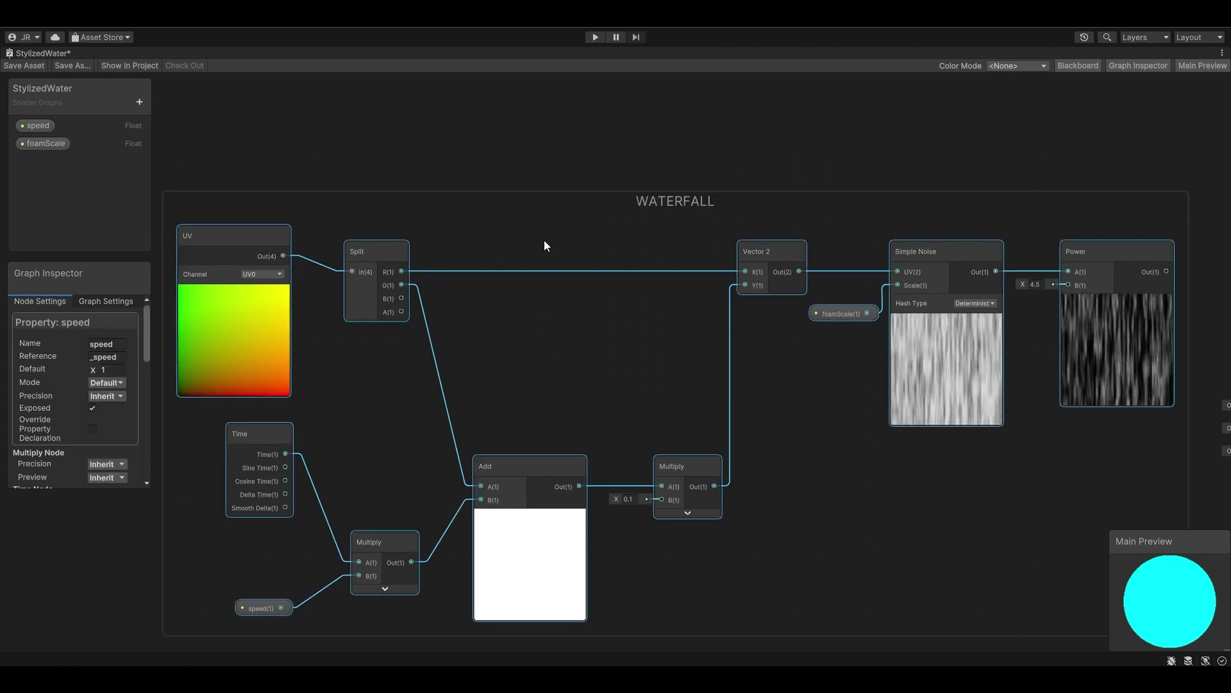
pyautogui.click(564, 218)
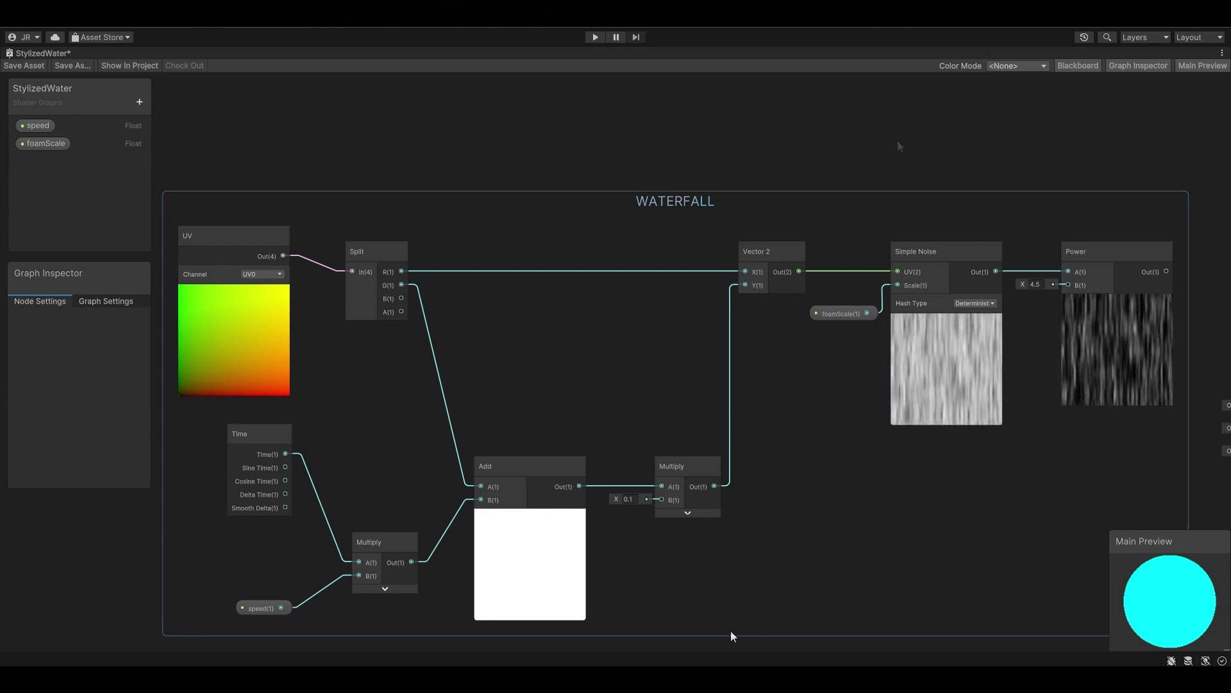
pyautogui.moveTo(731, 635); pyautogui.dragTo(593, 324, button='middle')
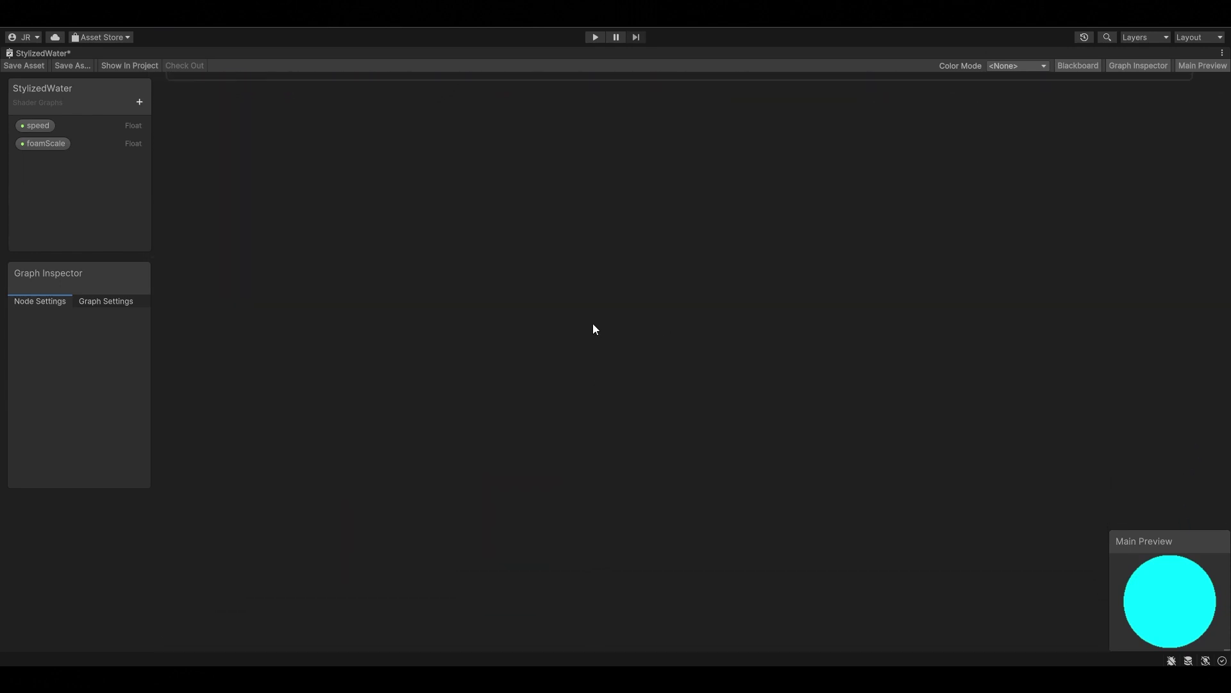
# Create a UV node feeding a Split, then a Subtract from Split green with B set to 0.8
pyautogui.press('space')
pyautogui.write('uv')
pyautogui.press('Return')
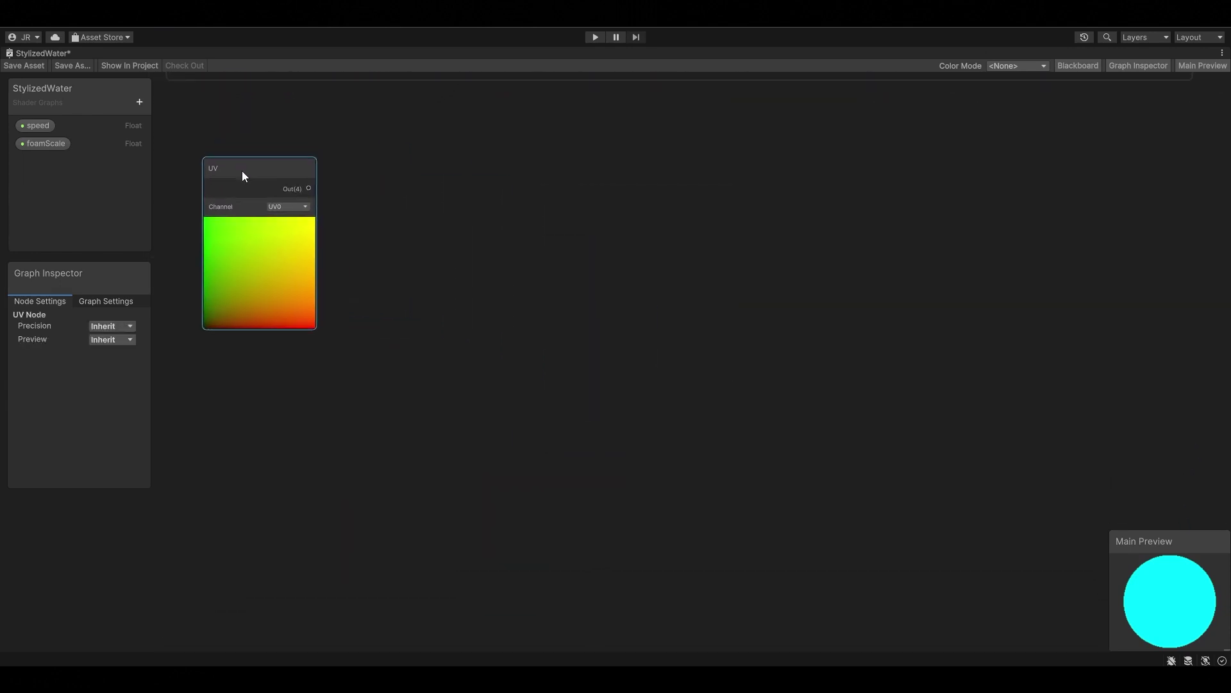
pyautogui.moveTo(581, 319); pyautogui.dragTo(238, 198)
pyautogui.moveTo(306, 216)
pyautogui.mouseDown()
pyautogui.moveTo(387, 253)
pyautogui.moveTo(391, 212)
pyautogui.moveTo(502, 235)
pyautogui.moveTo(541, 203)
pyautogui.mouseUp()
pyautogui.write('split')
pyautogui.press('Return')
pyautogui.write('sub')
pyautogui.press('Return')
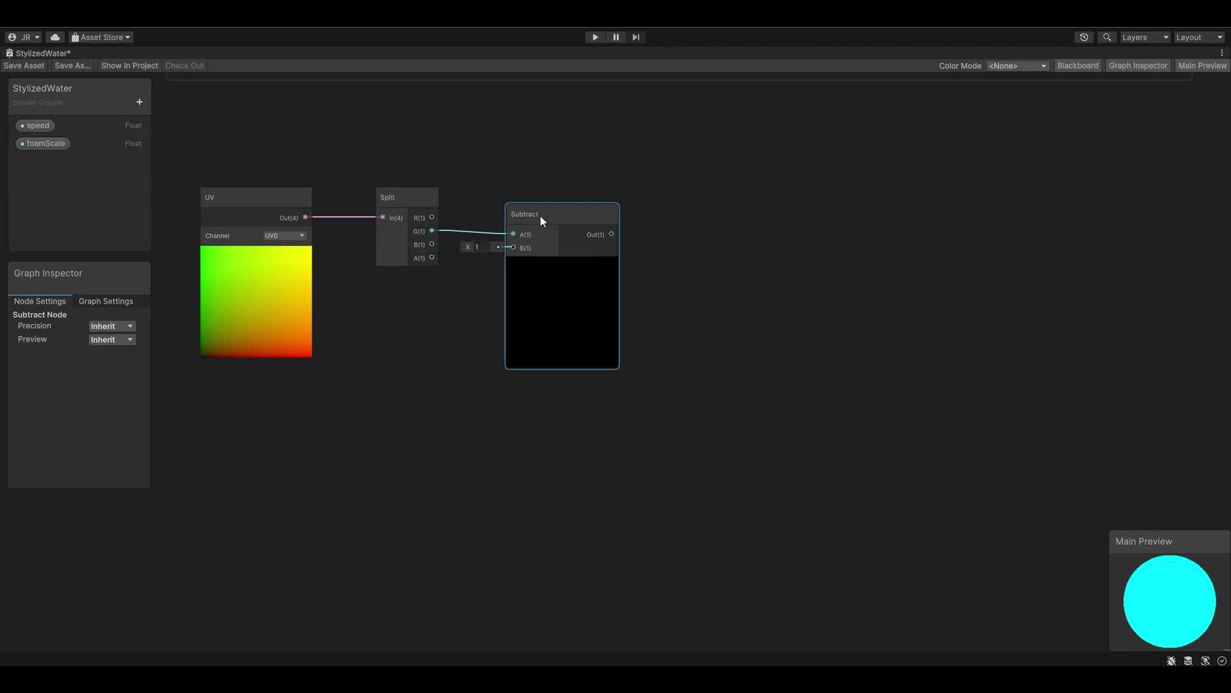
pyautogui.moveTo(469, 237); pyautogui.dragTo(466, 236)
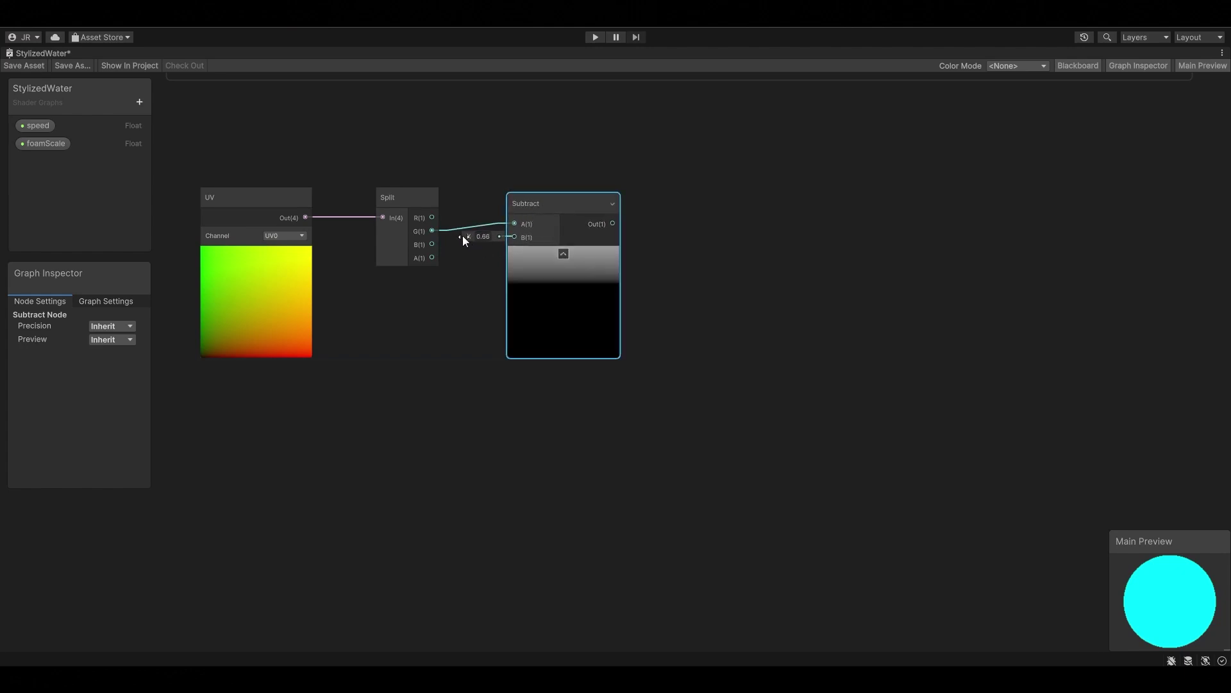
pyautogui.click(503, 203)
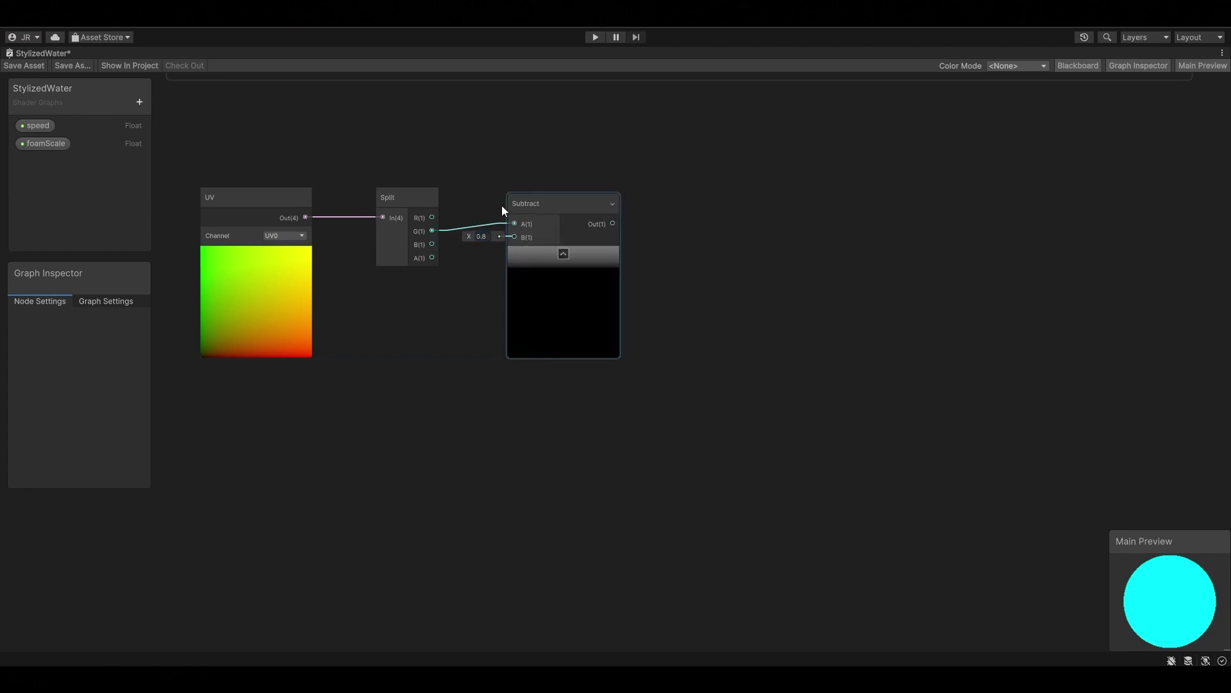
# Add an Absolute node after the Subtract and position it
pyautogui.moveTo(482, 303); pyautogui.dragTo(563, 409, button='middle')
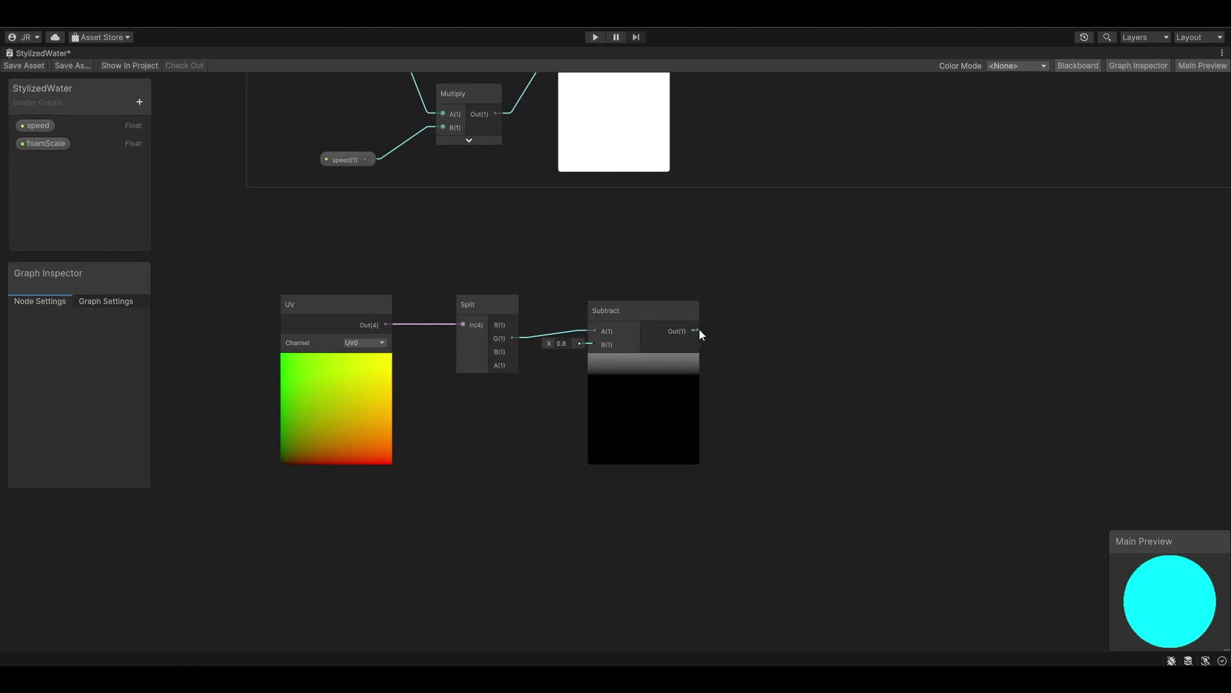
pyautogui.moveTo(692, 330); pyautogui.dragTo(764, 328)
pyautogui.write('abso')
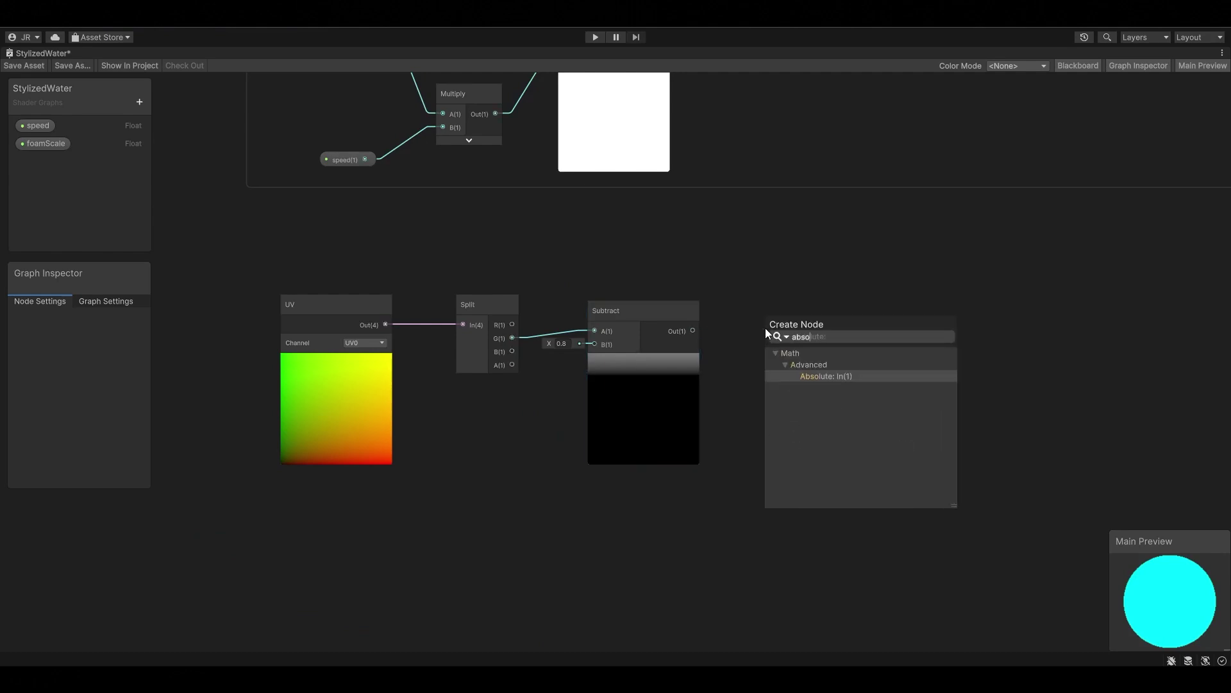
pyautogui.press('Return')
pyautogui.click(837, 313)
pyautogui.moveTo(839, 317); pyautogui.dragTo(790, 306)
pyautogui.click(817, 281)
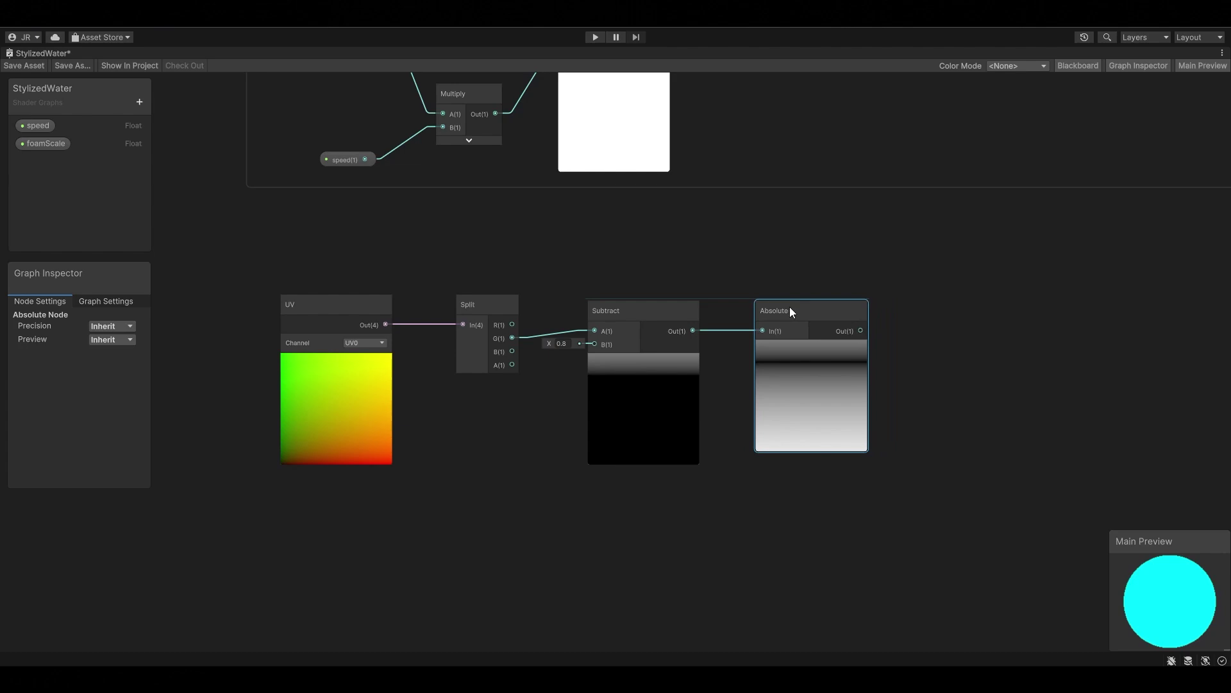
# Chain a second Subtract node from the Absolute output
pyautogui.moveTo(791, 306); pyautogui.dragTo(785, 307)
pyautogui.moveTo(855, 330); pyautogui.dragTo(963, 322)
pyautogui.write('subtract')
pyautogui.press('Return')
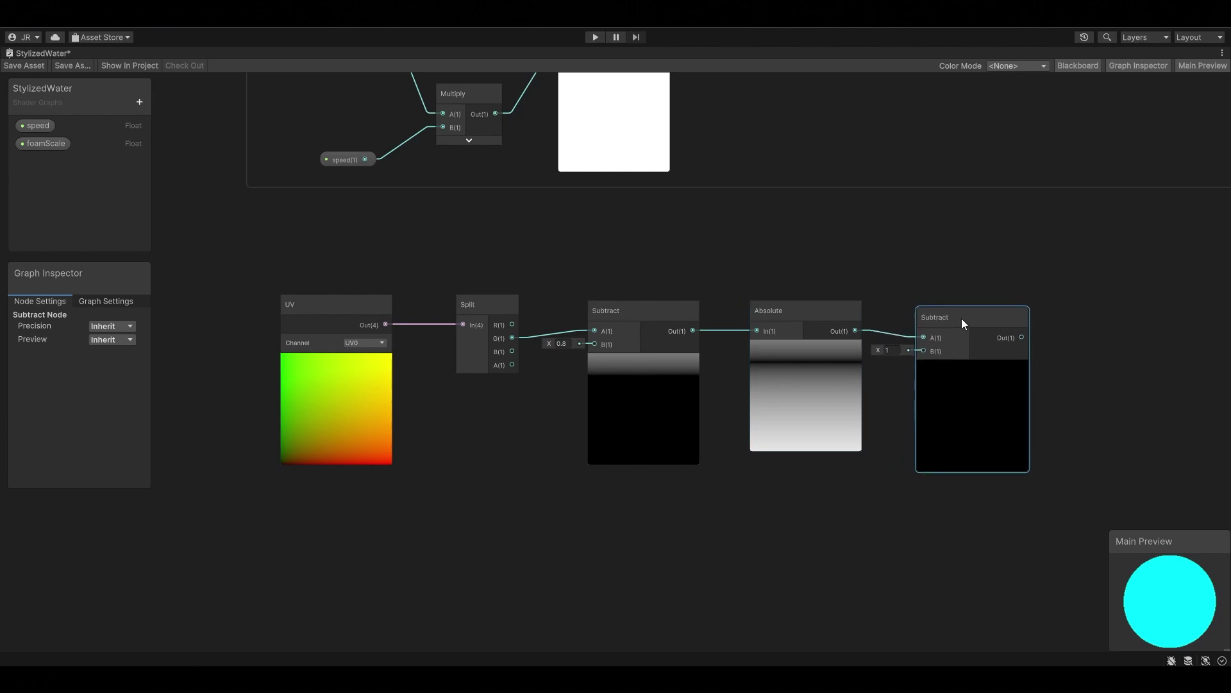
# Add a Float property named maskScale and set its mode to Slider
pyautogui.click(140, 102)
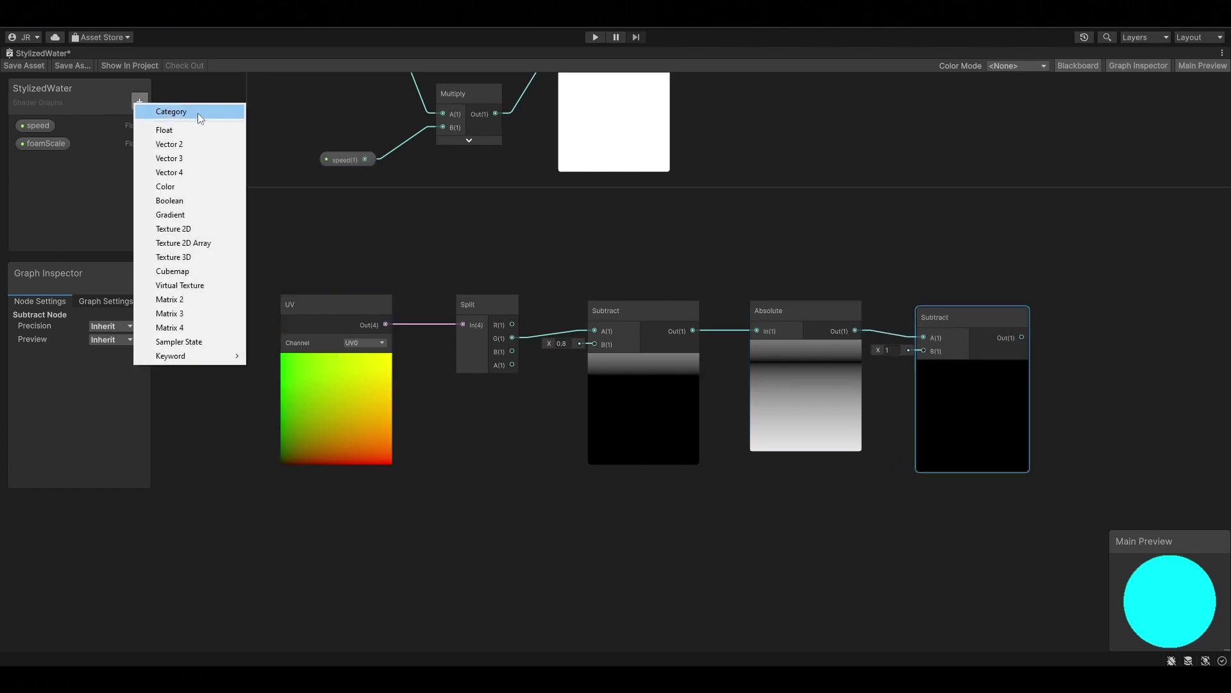
pyautogui.click(214, 130)
pyautogui.write('maskScale')
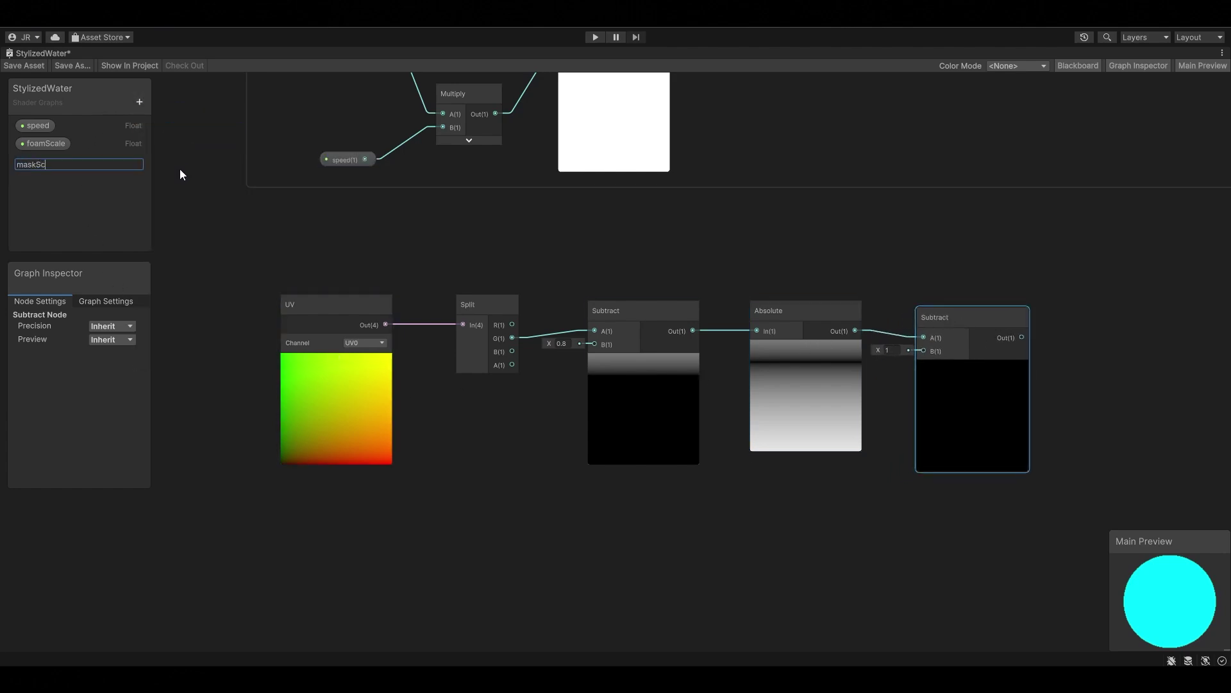
pyautogui.press('Return')
pyautogui.click(46, 163)
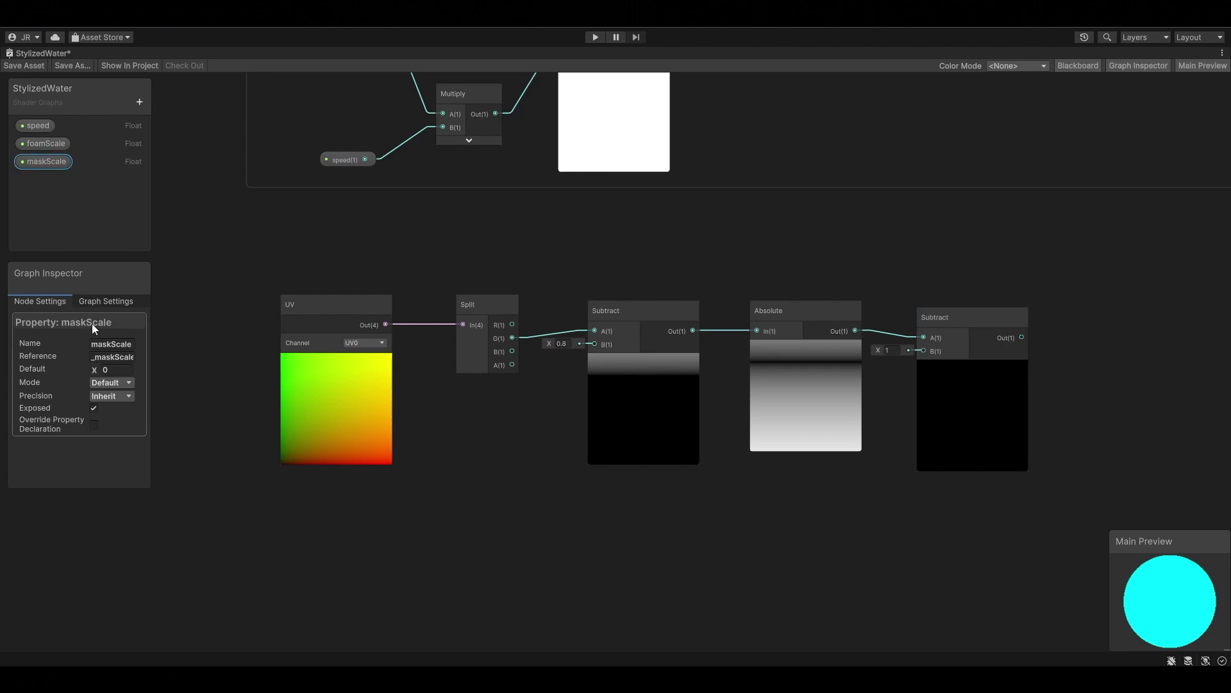
pyautogui.click(116, 383)
pyautogui.click(117, 410)
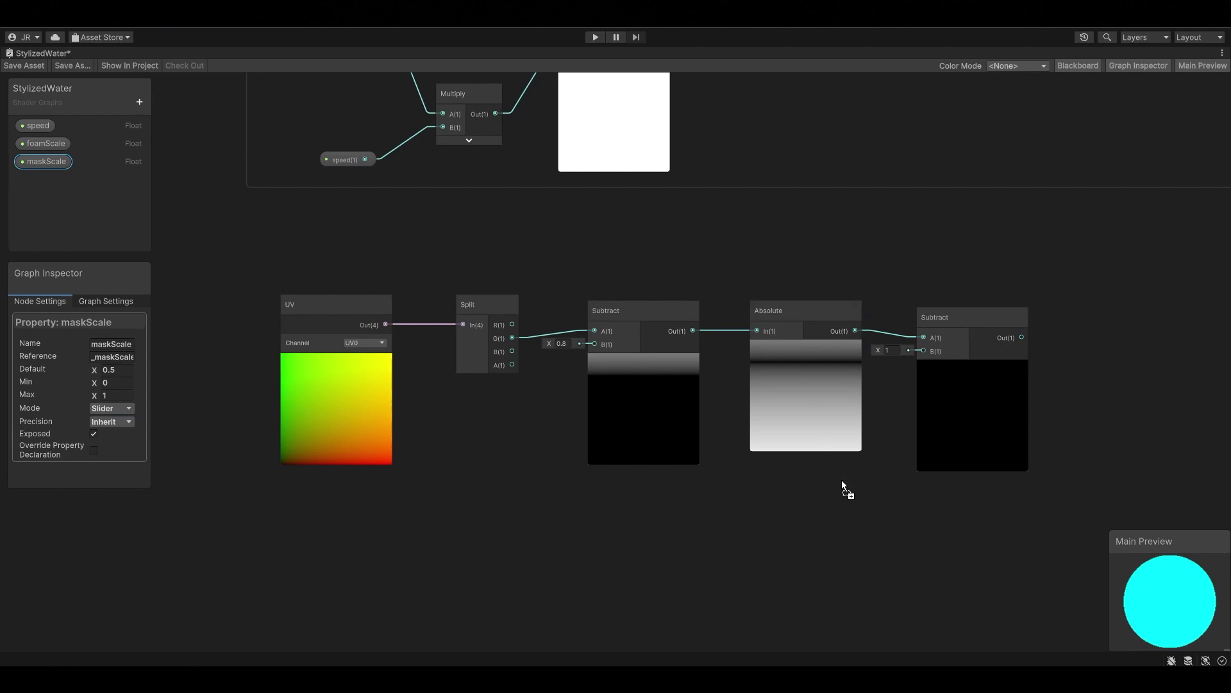
# Place maskScale in the graph and wire it into the second Subtract's B input
pyautogui.moveTo(643, 246); pyautogui.dragTo(843, 482)
pyautogui.moveTo(977, 323); pyautogui.dragTo(992, 317)
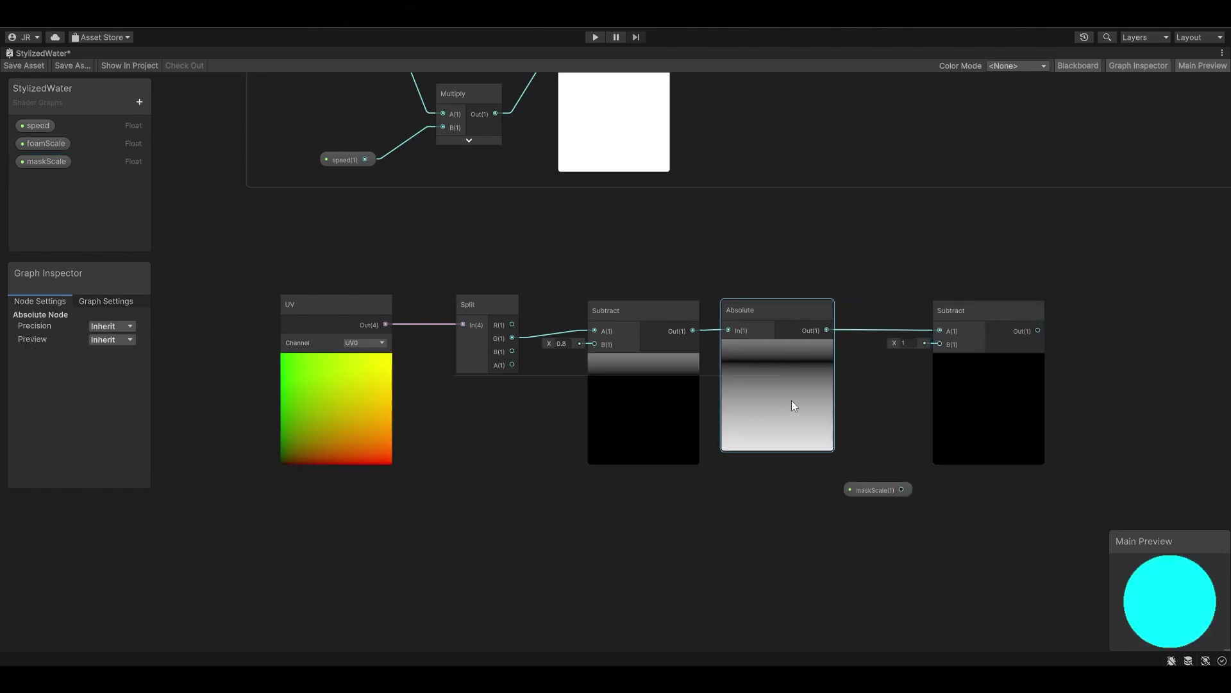
pyautogui.moveTo(822, 408); pyautogui.dragTo(787, 403)
pyautogui.moveTo(878, 497)
pyautogui.mouseDown()
pyautogui.moveTo(881, 383)
pyautogui.moveTo(940, 344)
pyautogui.mouseUp()
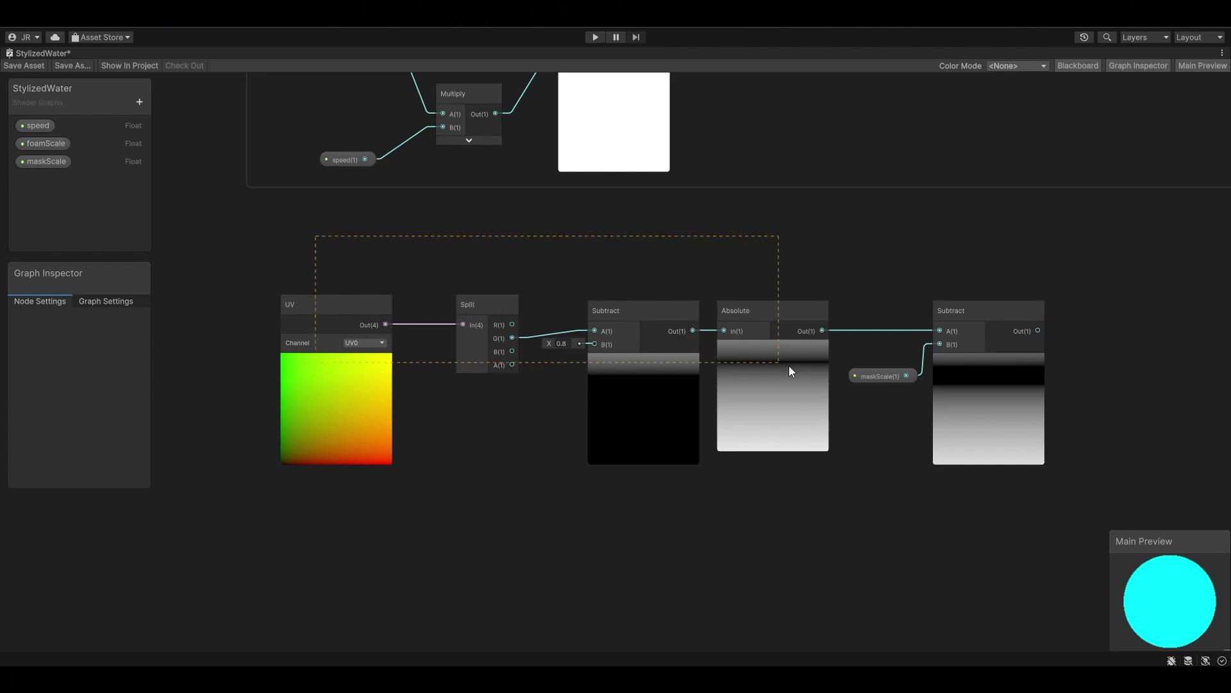
pyautogui.moveTo(791, 370)
pyautogui.mouseDown()
pyautogui.moveTo(1009, 434)
pyautogui.moveTo(869, 411)
pyautogui.mouseUp()
pyautogui.click(901, 315)
pyautogui.click(938, 348)
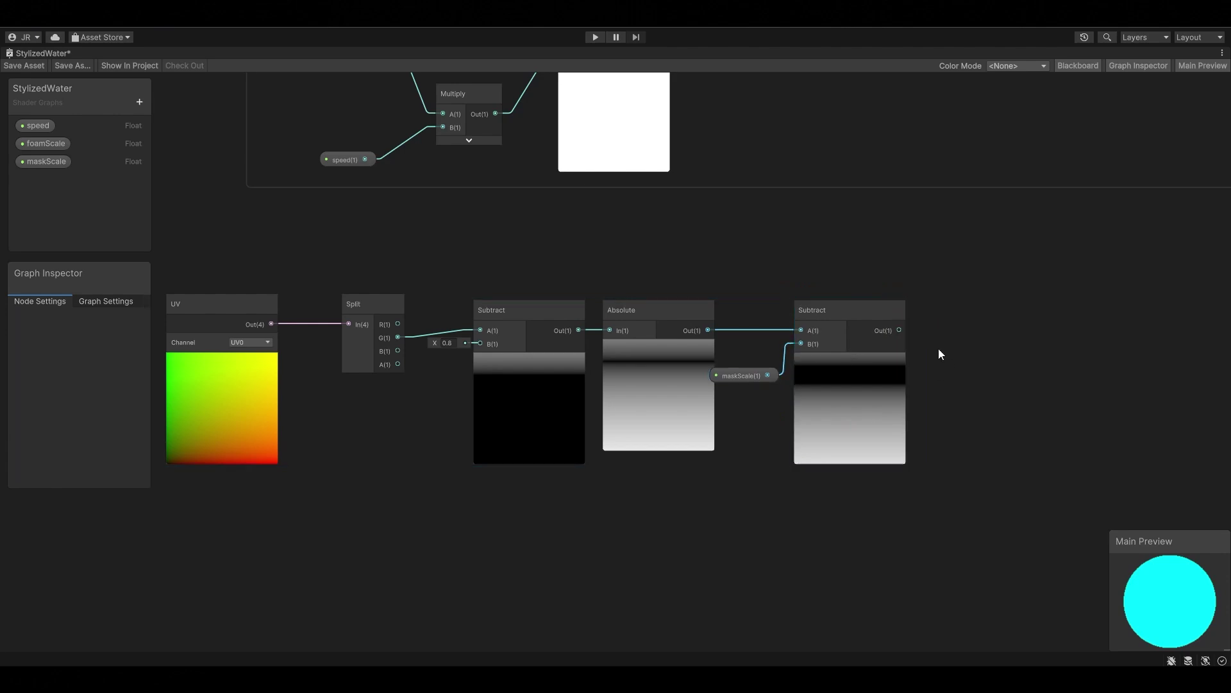
# Add a One Minus node after the second Subtract
pyautogui.moveTo(899, 331)
pyautogui.mouseDown()
pyautogui.moveTo(960, 333)
pyautogui.moveTo(973, 305)
pyautogui.mouseUp()
pyautogui.write('onem')
pyautogui.press('Return')
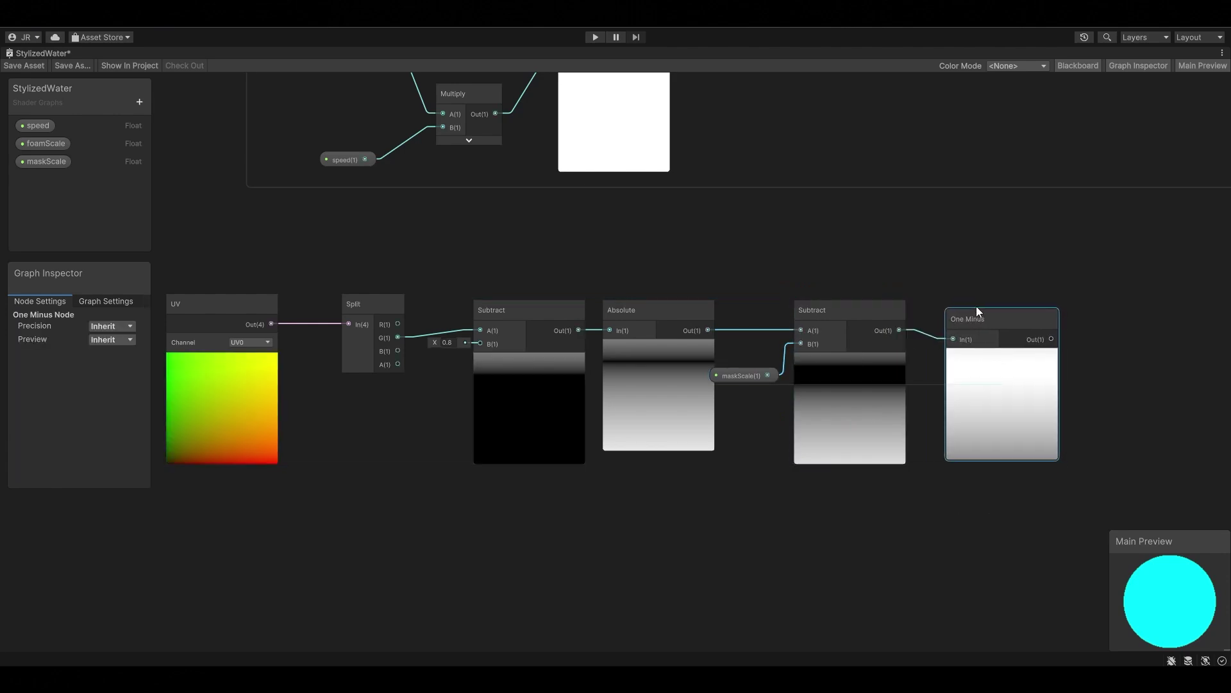
# Rearrange the UV, Split and mask node chain to make room on the right
pyautogui.moveTo(164, 256); pyautogui.dragTo(411, 416)
pyautogui.moveTo(369, 296); pyautogui.dragTo(395, 286)
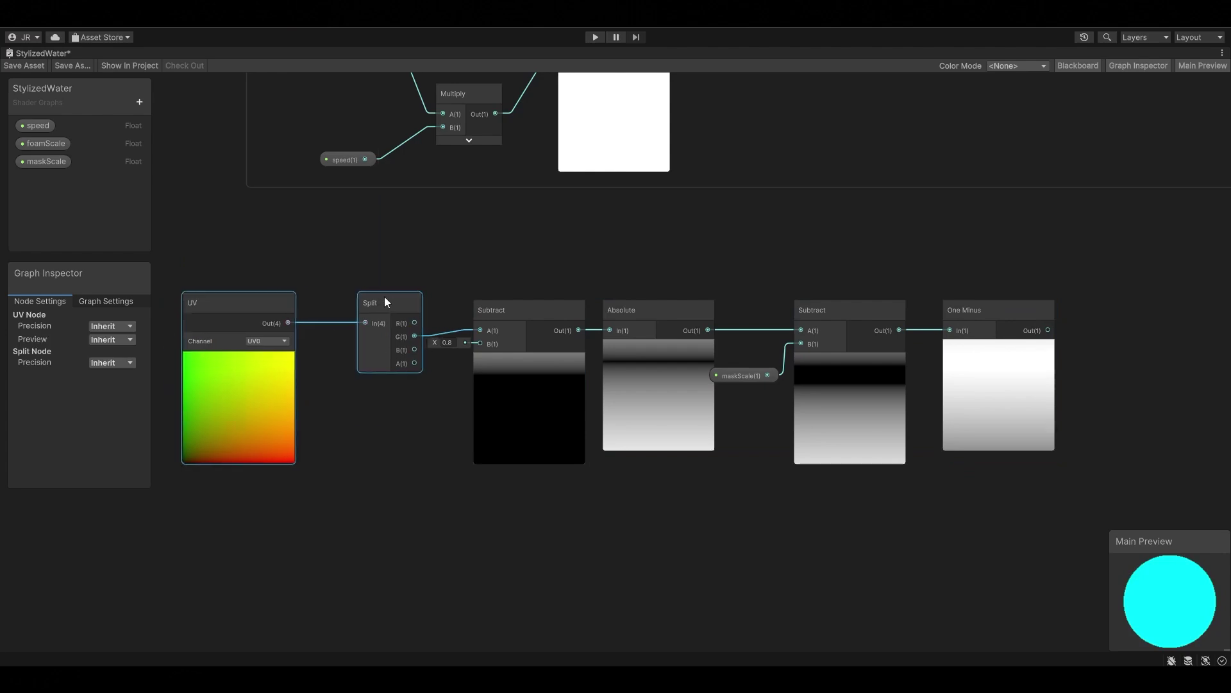
pyautogui.click(246, 271)
pyautogui.moveTo(257, 292); pyautogui.dragTo(305, 292)
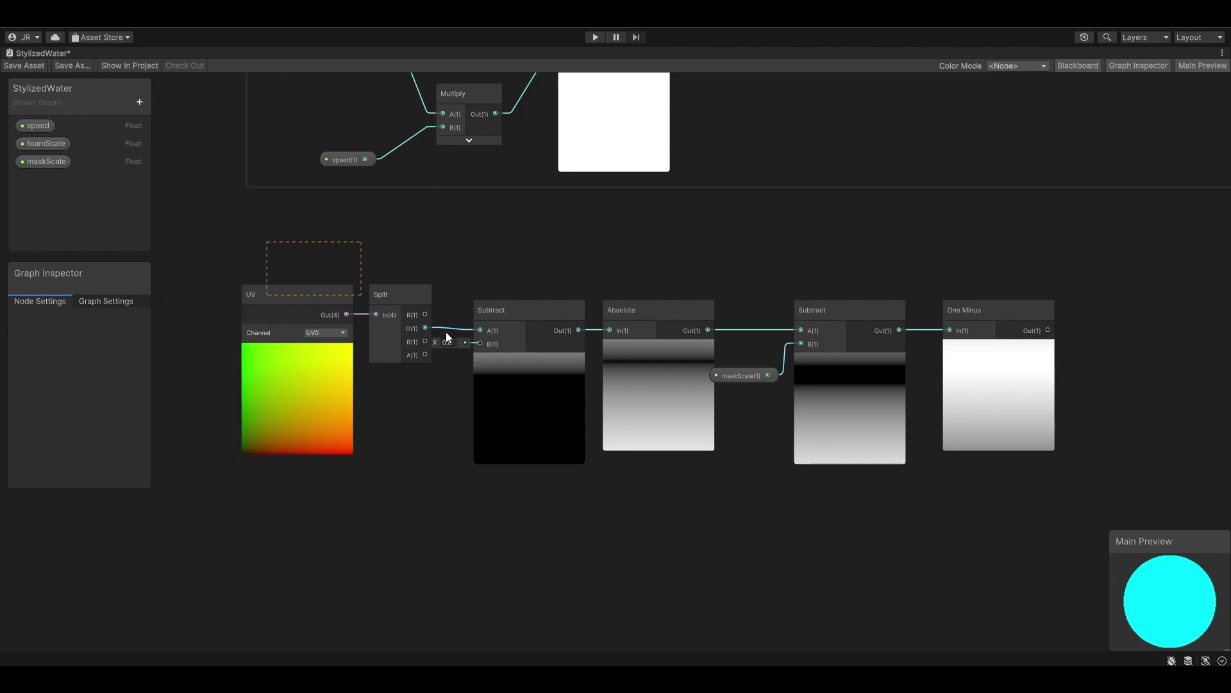
pyautogui.moveTo(266, 239)
pyautogui.mouseDown()
pyautogui.moveTo(972, 407)
pyautogui.moveTo(896, 410)
pyautogui.mouseUp()
pyautogui.click(970, 316)
pyautogui.moveTo(968, 346); pyautogui.dragTo(882, 396, button='middle')
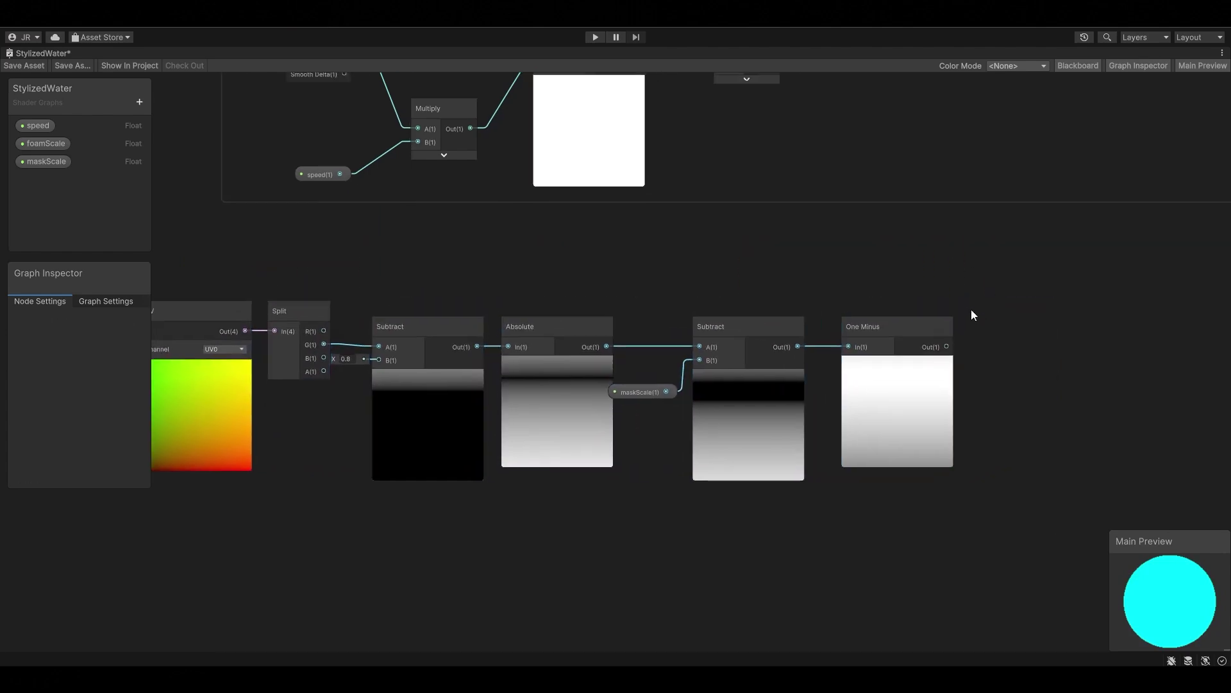
# Add a Power node after One Minus with exponent 58.3
pyautogui.moveTo(886, 381); pyautogui.dragTo(946, 368)
pyautogui.write('powe')
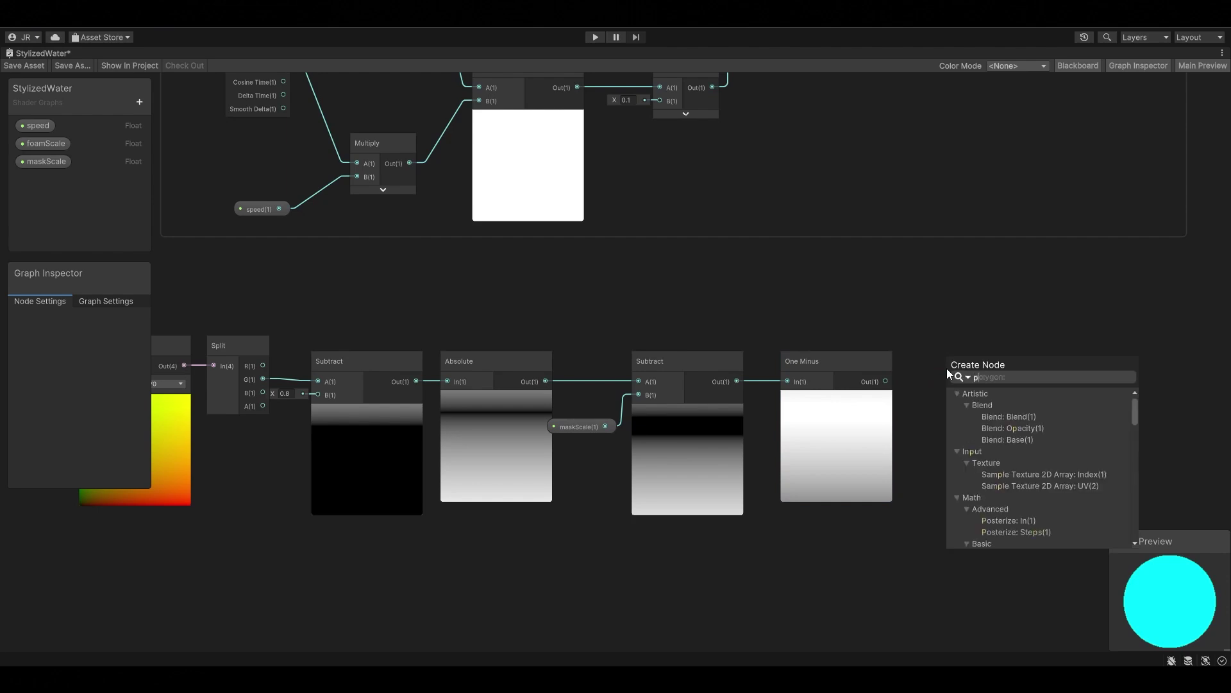
pyautogui.press('Return')
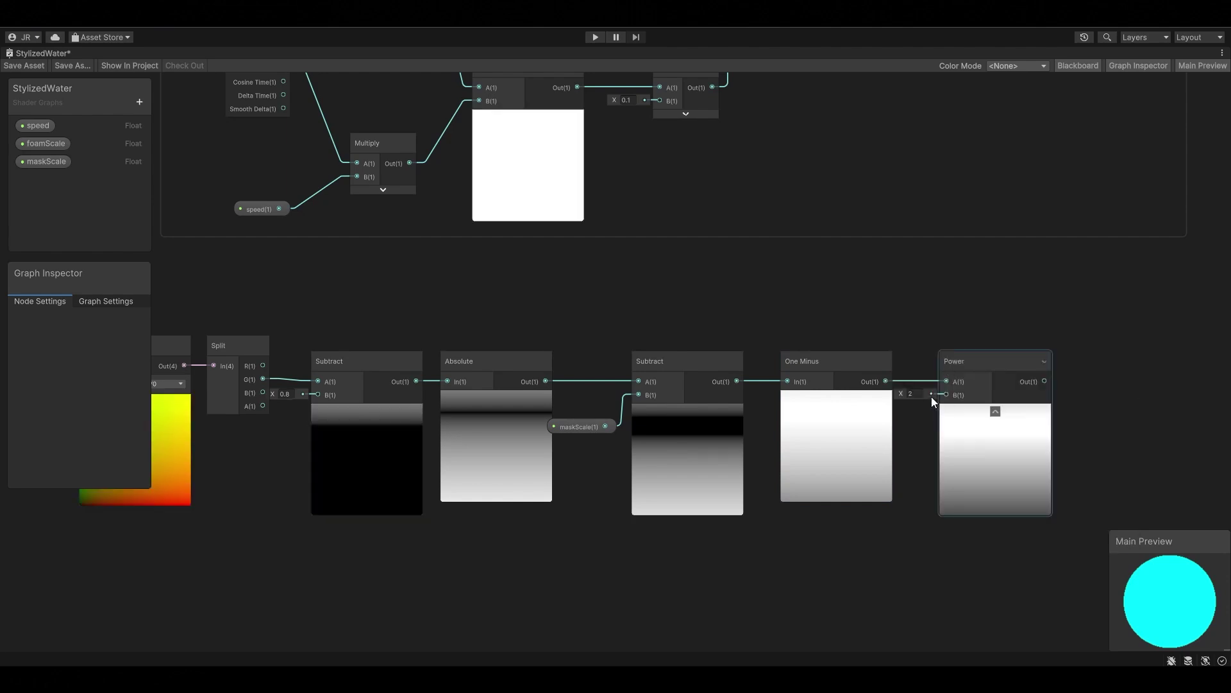
pyautogui.click(919, 395)
pyautogui.write('58.3')
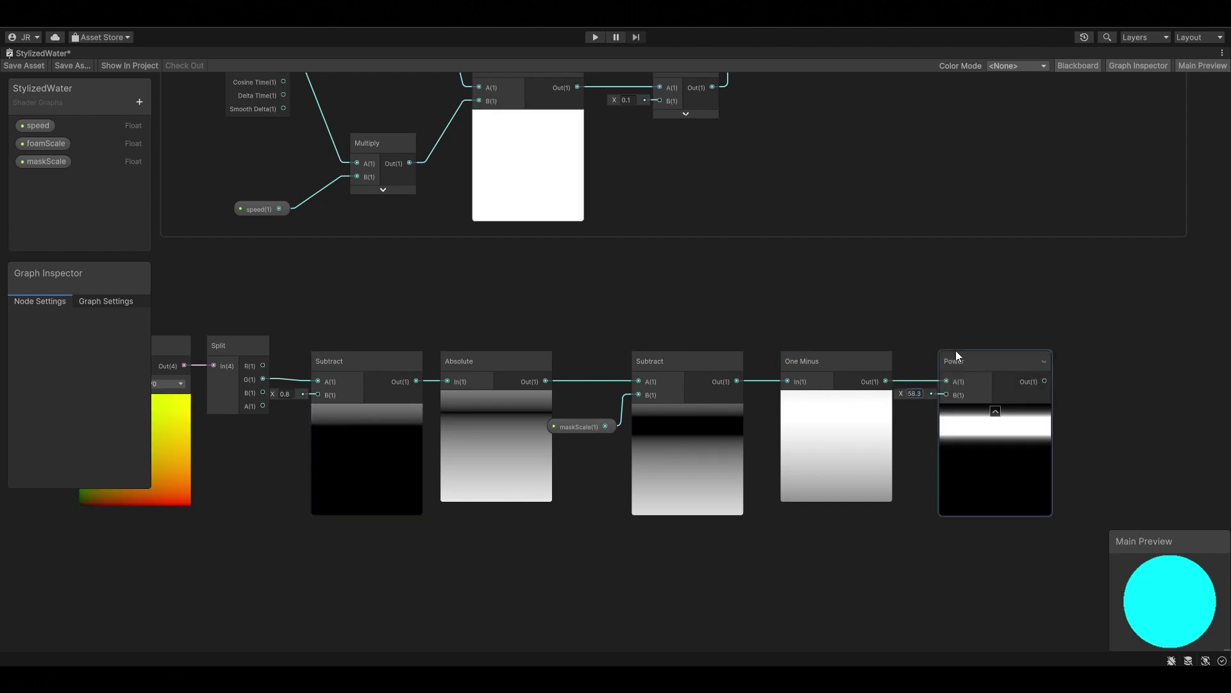
pyautogui.moveTo(971, 360); pyautogui.dragTo(962, 357)
pyautogui.click(597, 283)
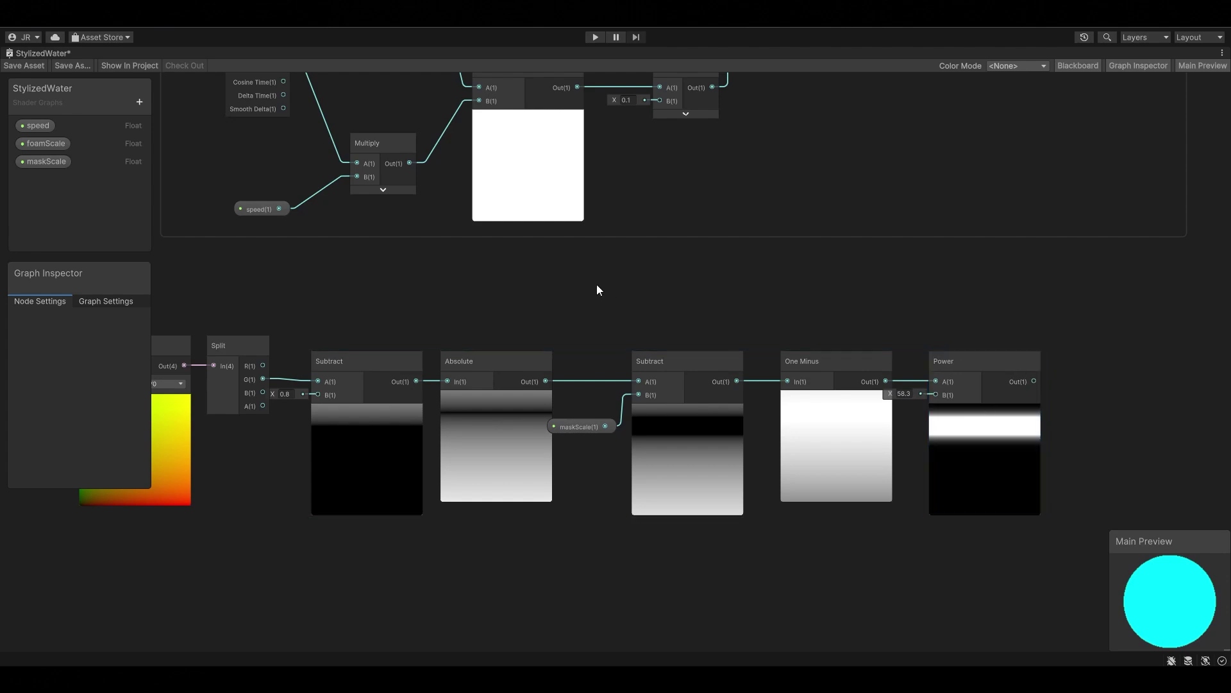
pyautogui.moveTo(384, 306); pyautogui.dragTo(498, 305, button='middle')
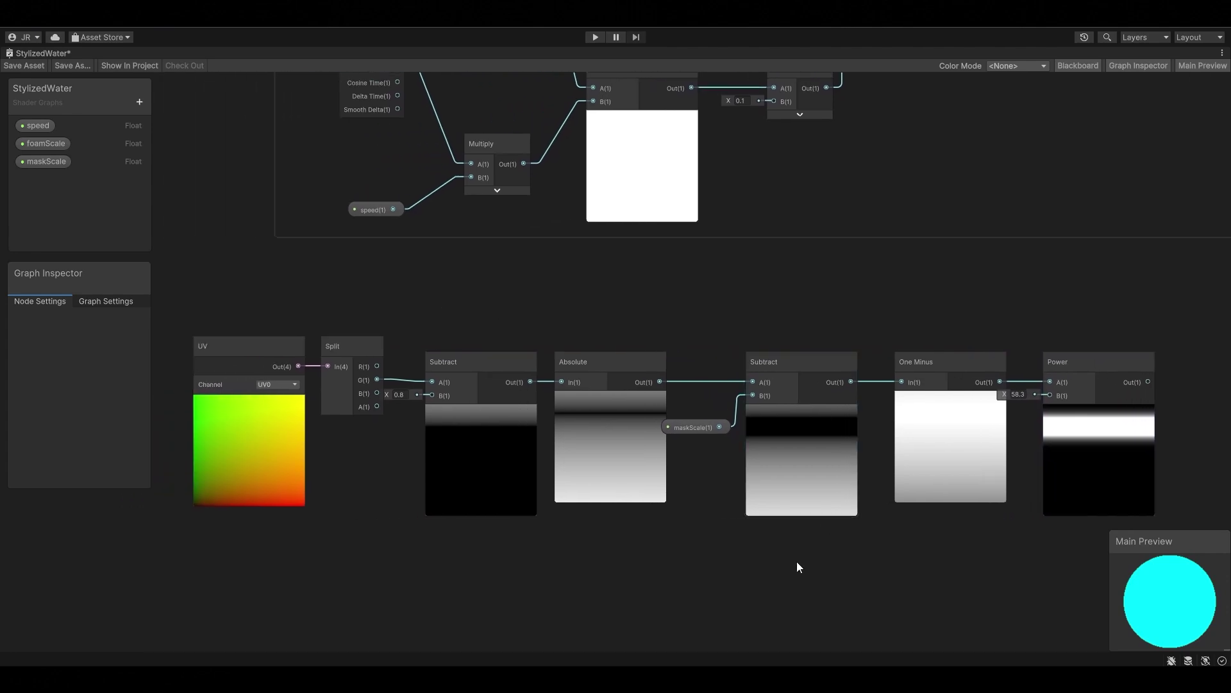
pyautogui.moveTo(797, 561); pyautogui.dragTo(795, 400, button='middle')
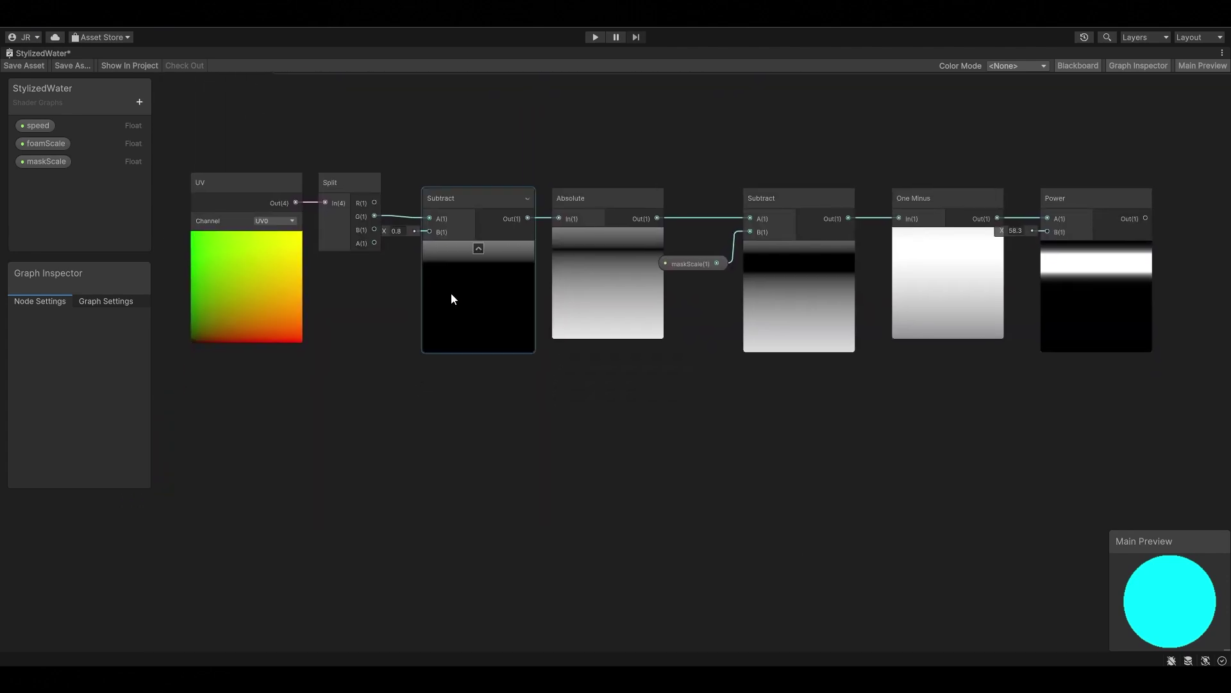
# Branch Split G into a second One Minus and a Power node with exponent 18.1
pyautogui.moveTo(375, 219); pyautogui.dragTo(410, 459)
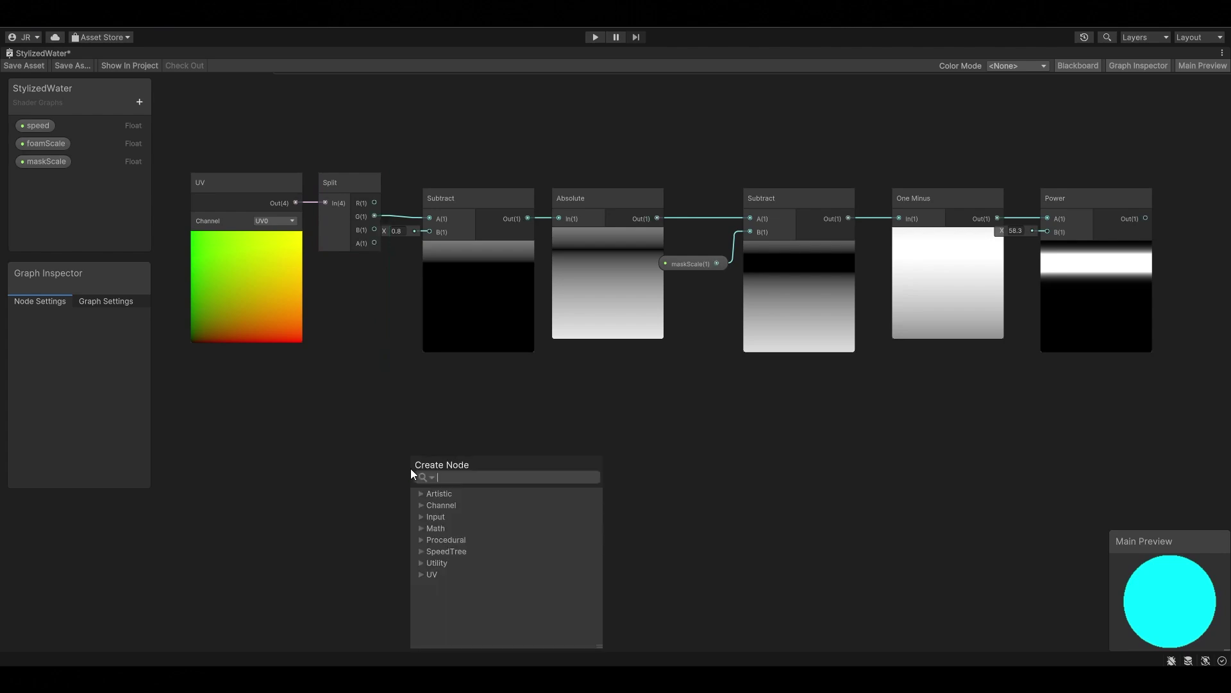
pyautogui.write('one minus')
pyautogui.press('Return')
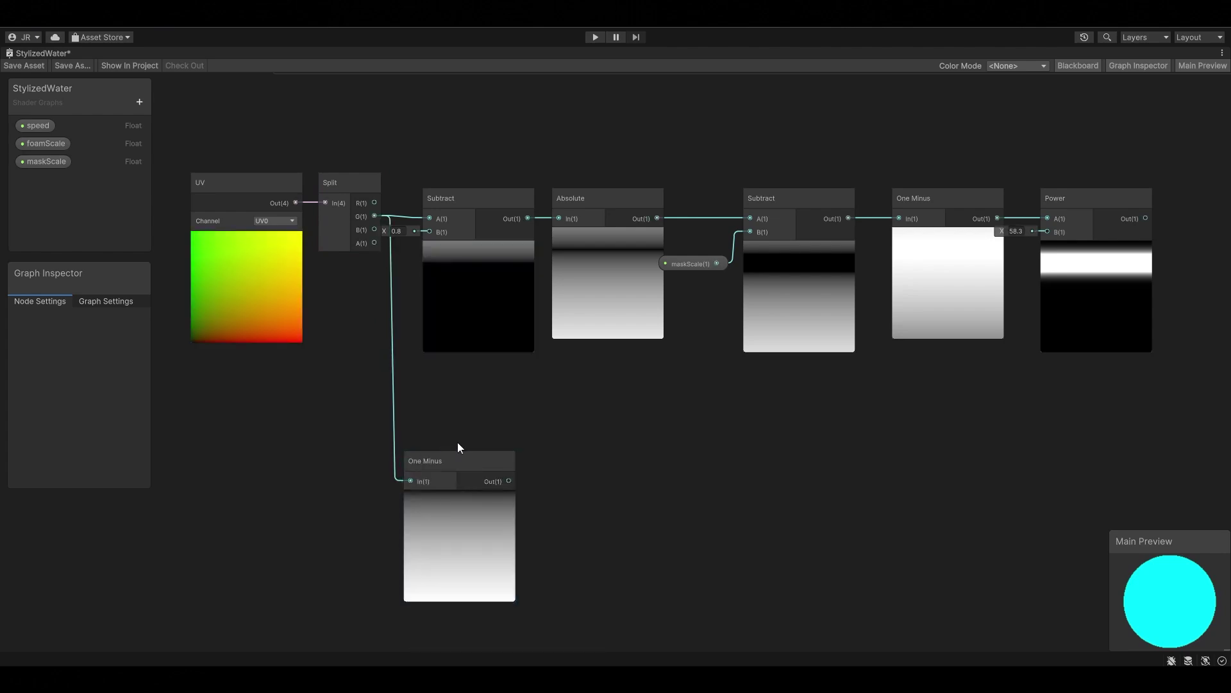
pyautogui.moveTo(464, 458)
pyautogui.mouseDown()
pyautogui.moveTo(710, 479)
pyautogui.moveTo(922, 452)
pyautogui.moveTo(898, 455)
pyautogui.mouseUp()
pyautogui.write('powe')
pyautogui.press('Return')
pyautogui.moveTo(824, 489); pyautogui.dragTo(1051, 490)
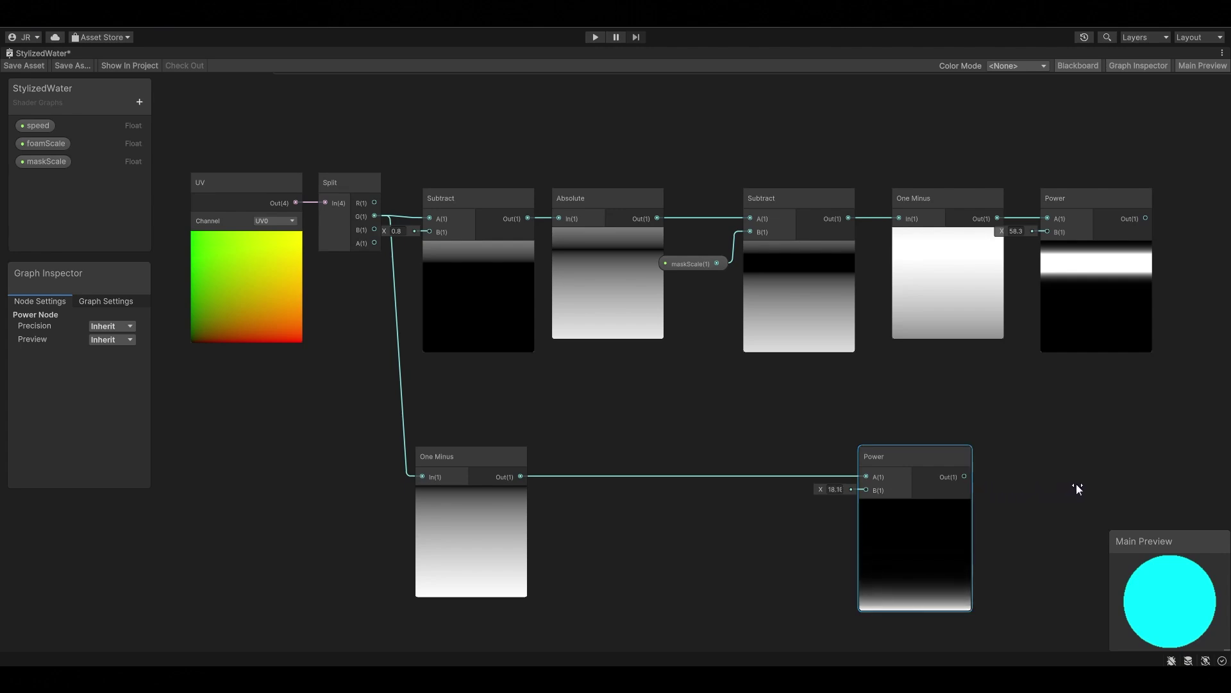
pyautogui.click(1033, 458)
pyautogui.click(926, 465)
# Tidy the position of the lower One Minus and Power nodes
pyautogui.click(466, 434)
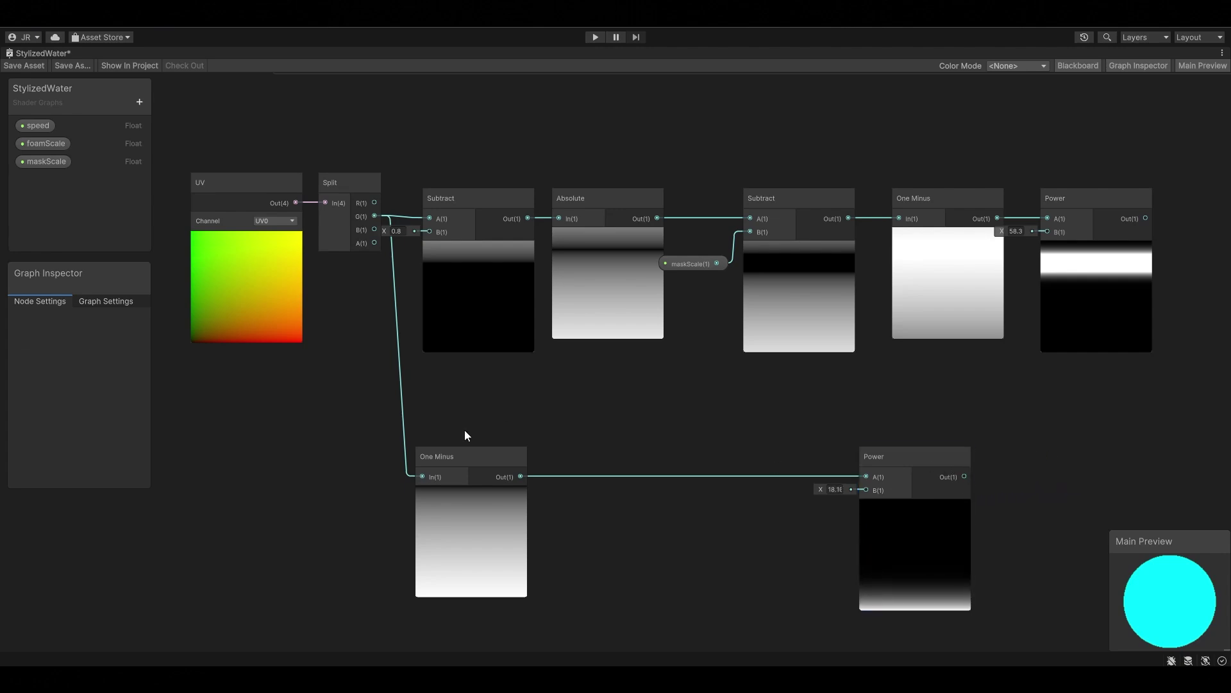
pyautogui.moveTo(474, 453); pyautogui.dragTo(481, 453)
pyautogui.click(682, 416)
pyautogui.click(899, 450)
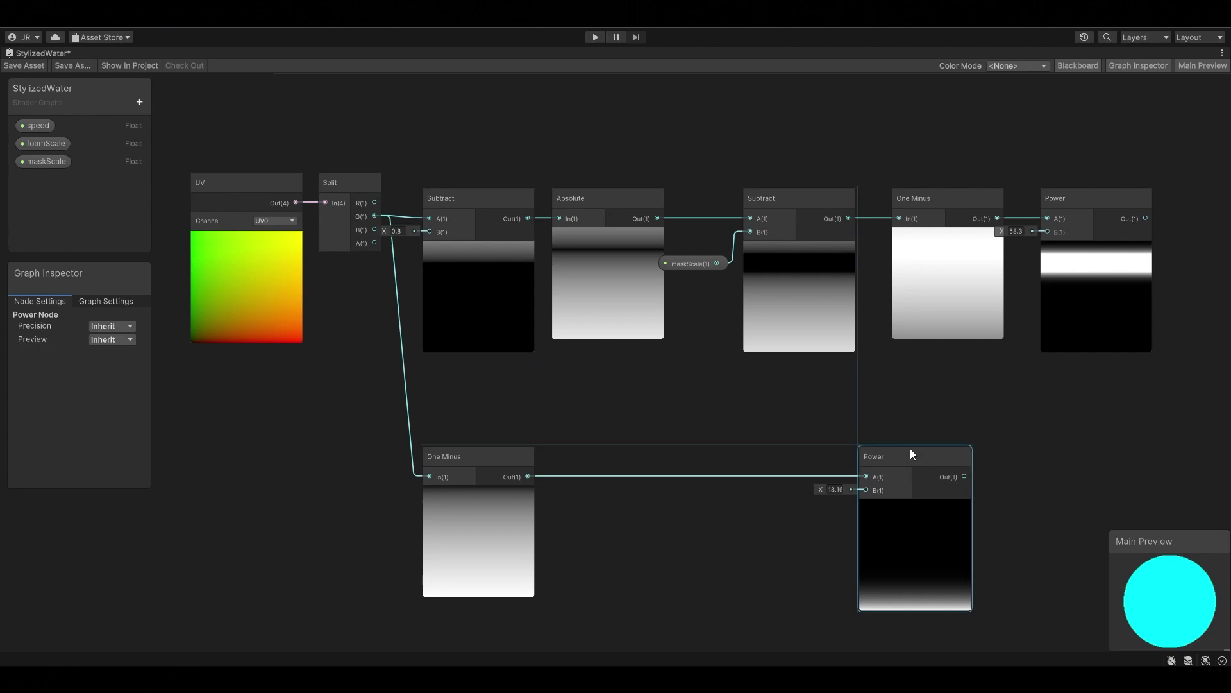
pyautogui.click(934, 403)
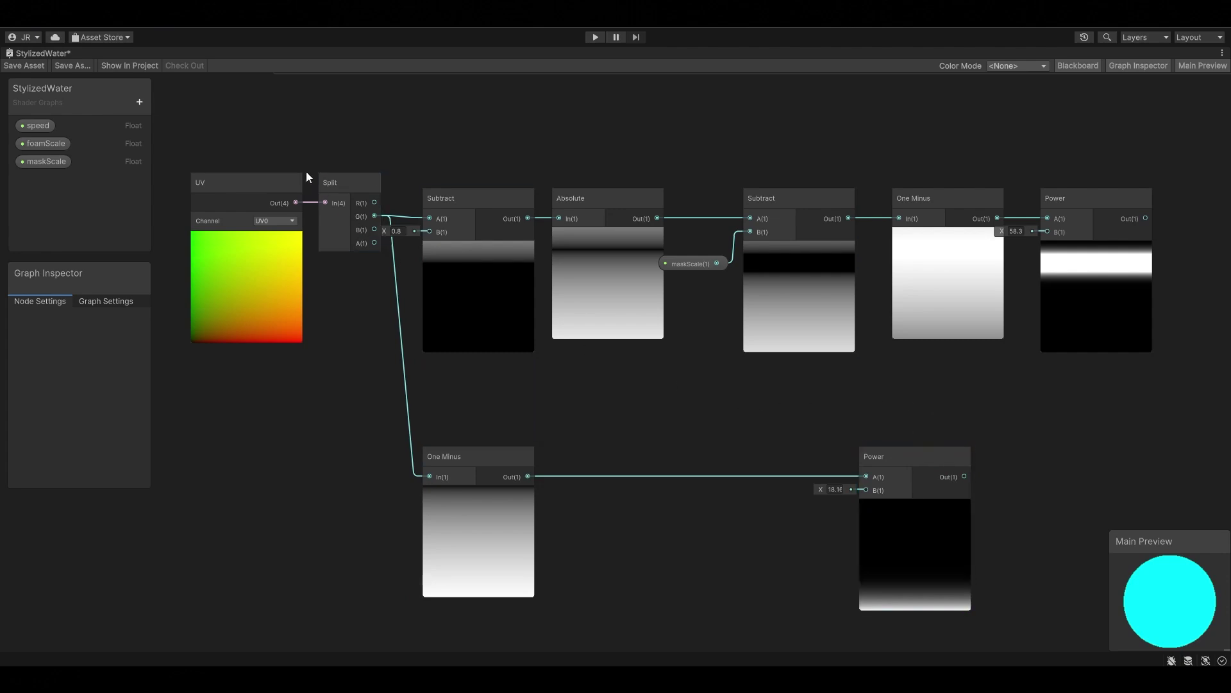
# Group all mask nodes under the title MASK and frame it with the WATERFALL group
pyautogui.moveTo(1107, 576); pyautogui.dragTo(1107, 576)
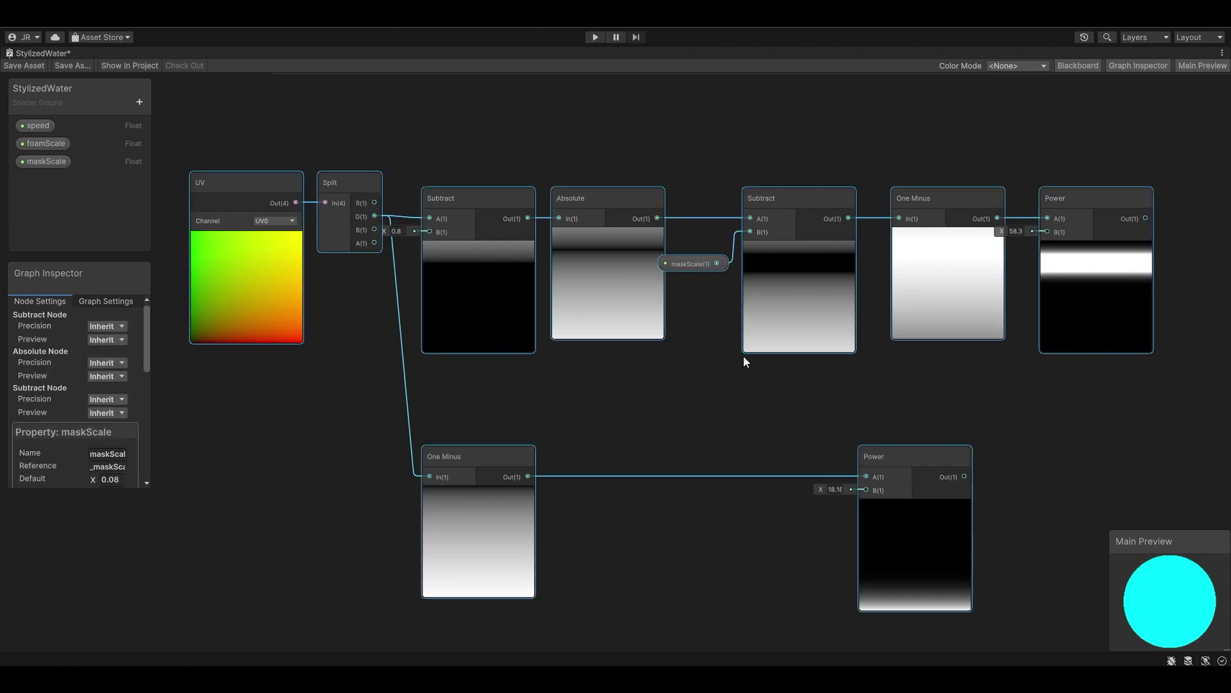
pyautogui.hotkey('ctrl', 'g')
pyautogui.write('MASK')
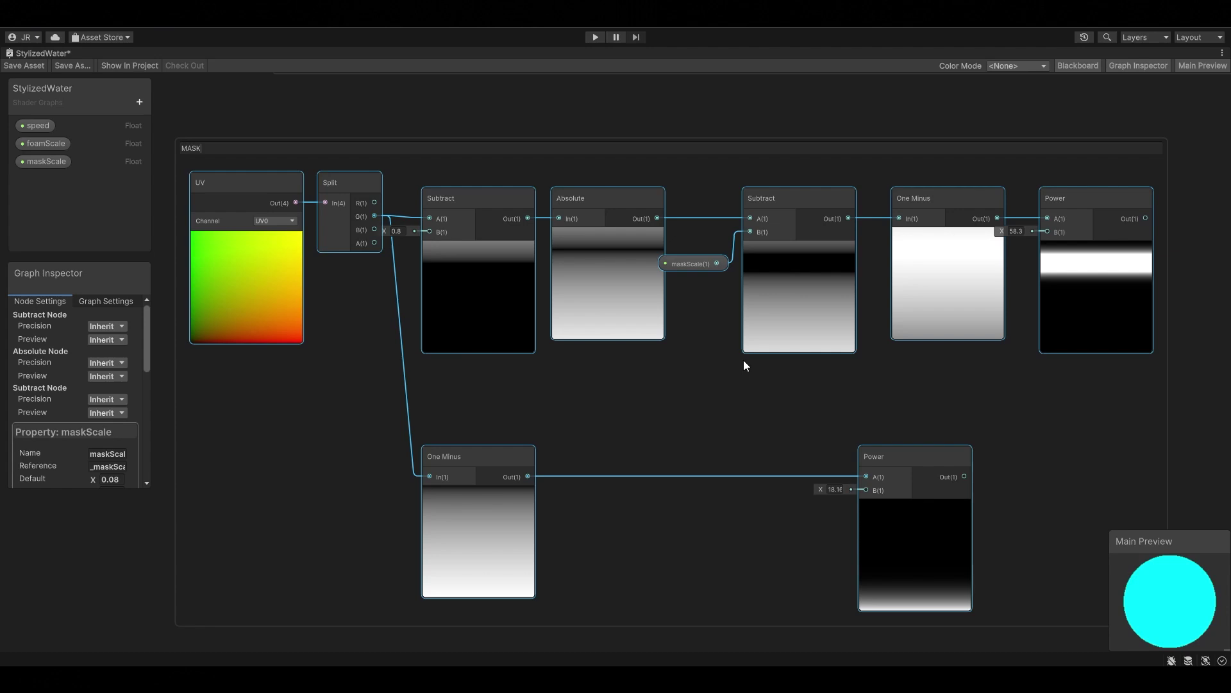
pyautogui.press('Return')
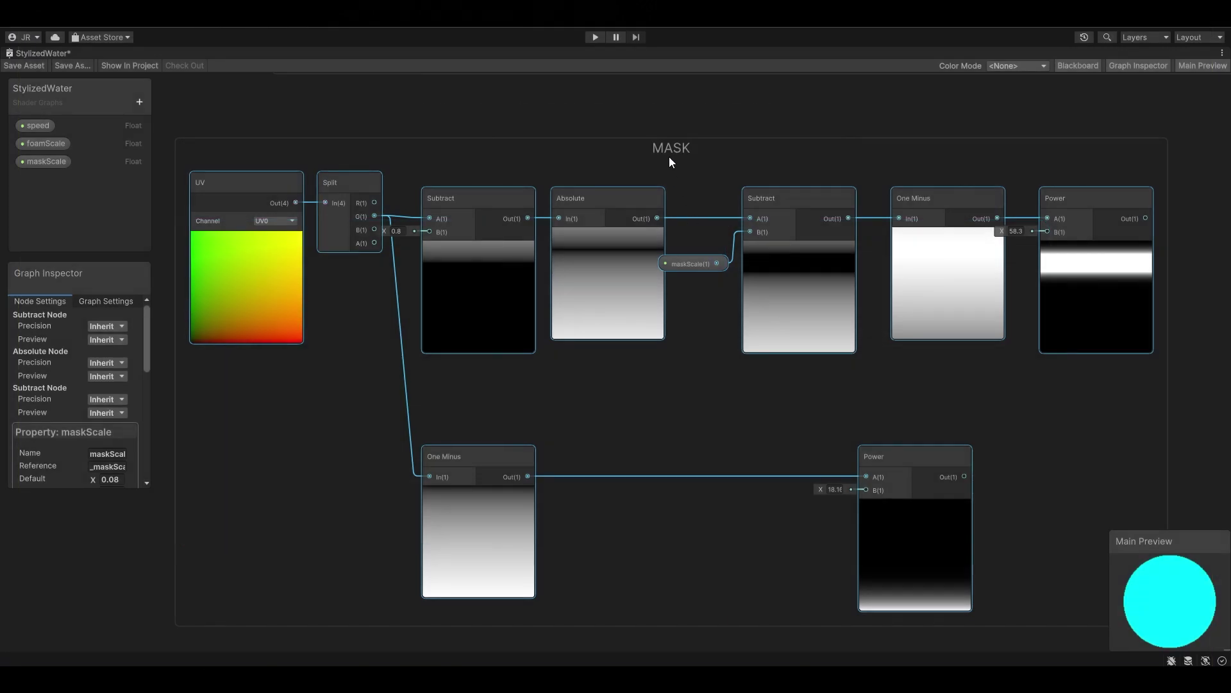
pyautogui.click(590, 148)
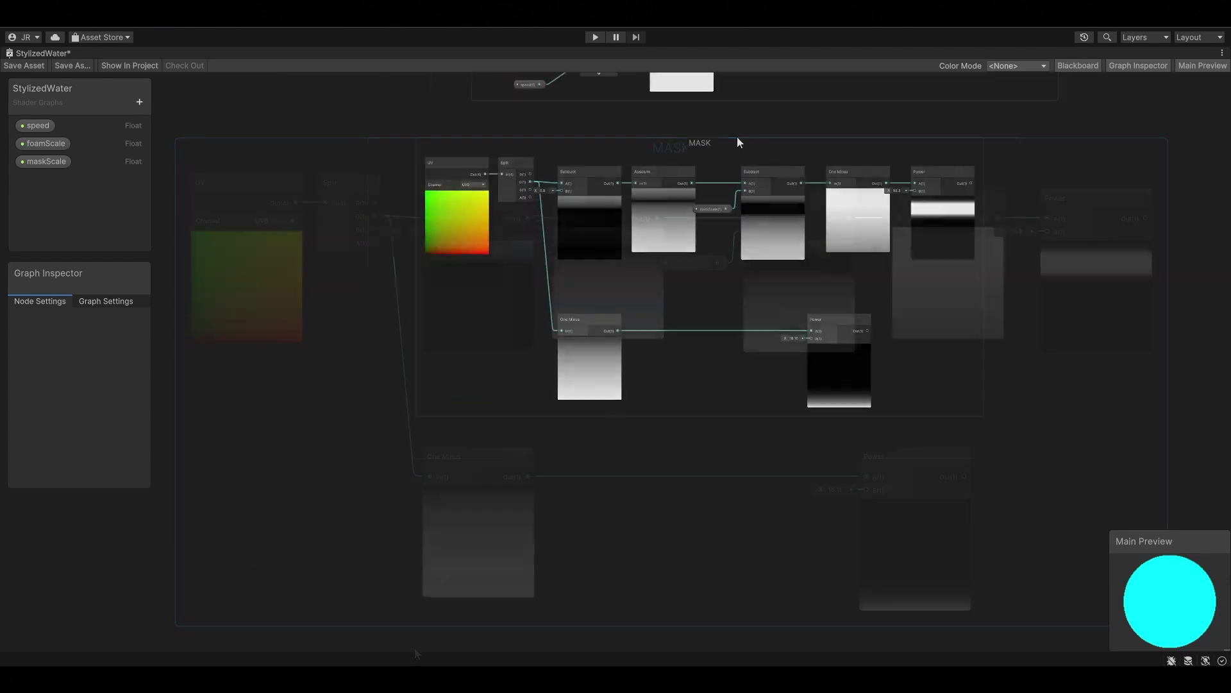
pyautogui.moveTo(357, 91); pyautogui.dragTo(606, 360)
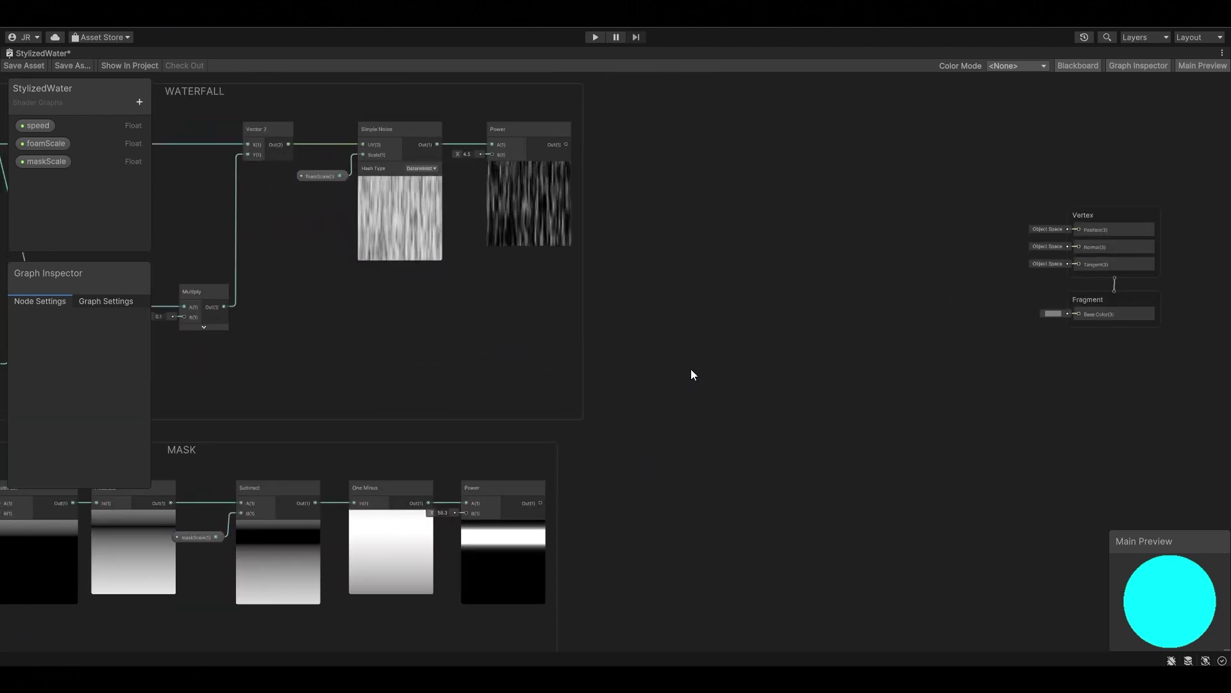
# Multiply the waterfall noise by the mask band output
pyautogui.press('space')
pyautogui.write('multiply')
pyautogui.press('Return')
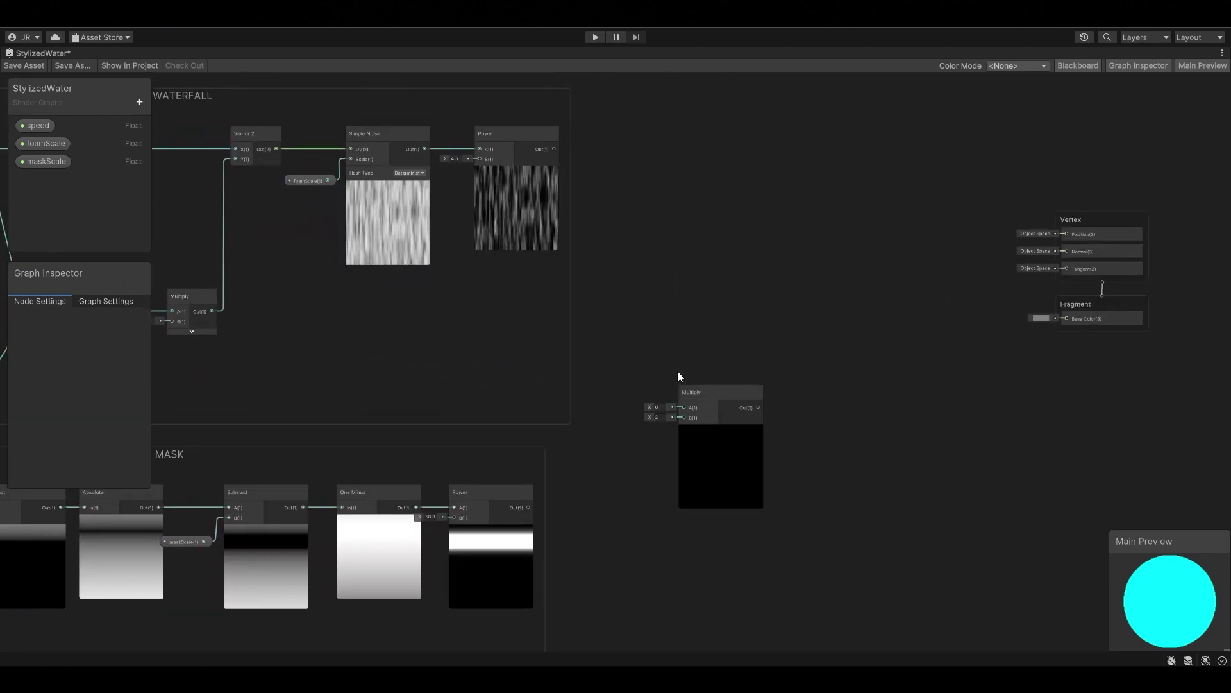
pyautogui.moveTo(698, 383)
pyautogui.mouseDown()
pyautogui.moveTo(664, 390)
pyautogui.moveTo(633, 374)
pyautogui.mouseUp()
pyautogui.moveTo(555, 149); pyautogui.dragTo(619, 388)
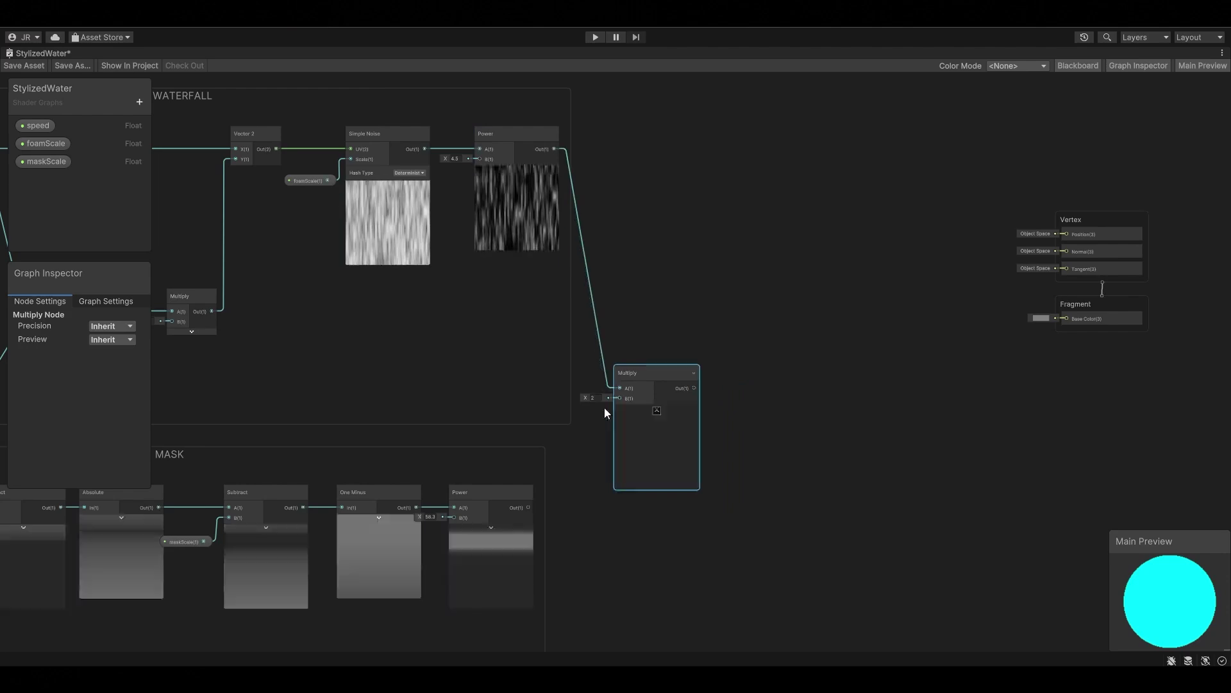
pyautogui.moveTo(528, 507); pyautogui.dragTo(663, 364)
# Add the Multiply result and the lower Power gradient together
pyautogui.moveTo(594, 413); pyautogui.dragTo(571, 350, button='middle')
pyautogui.press('space')
pyautogui.write('add')
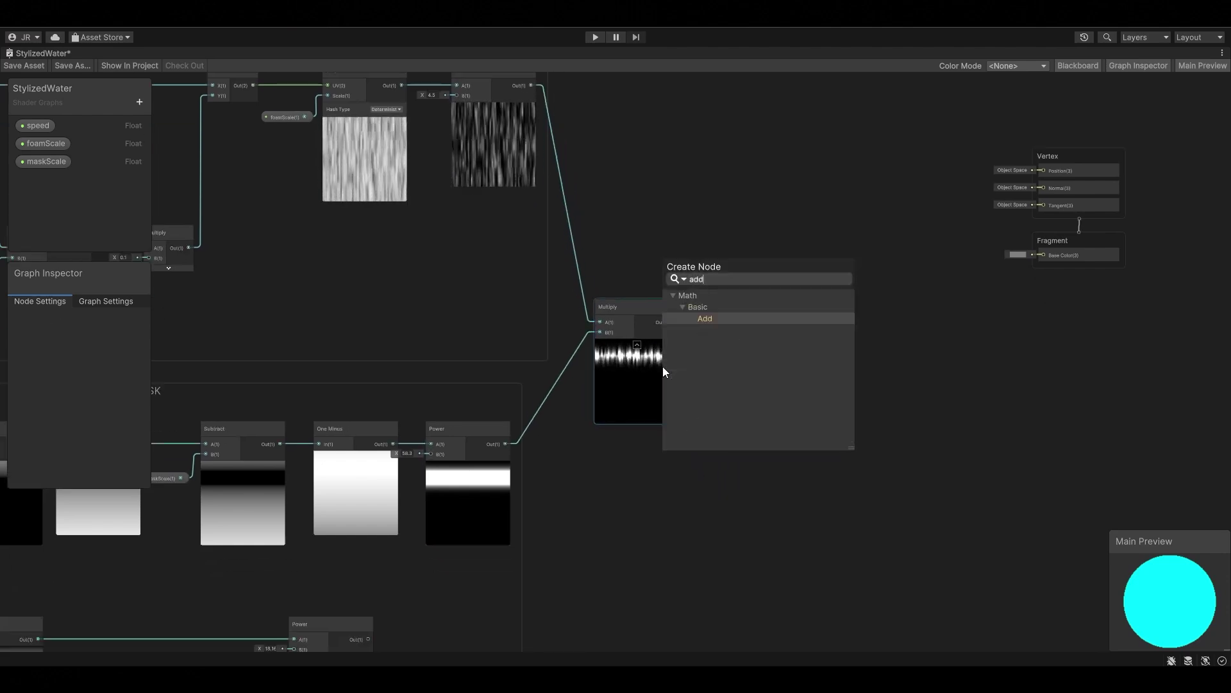
pyautogui.press('Return')
pyautogui.moveTo(702, 377); pyautogui.dragTo(744, 399)
pyautogui.moveTo(562, 463); pyautogui.dragTo(597, 329, button='middle')
pyautogui.moveTo(347, 488); pyautogui.dragTo(474, 487)
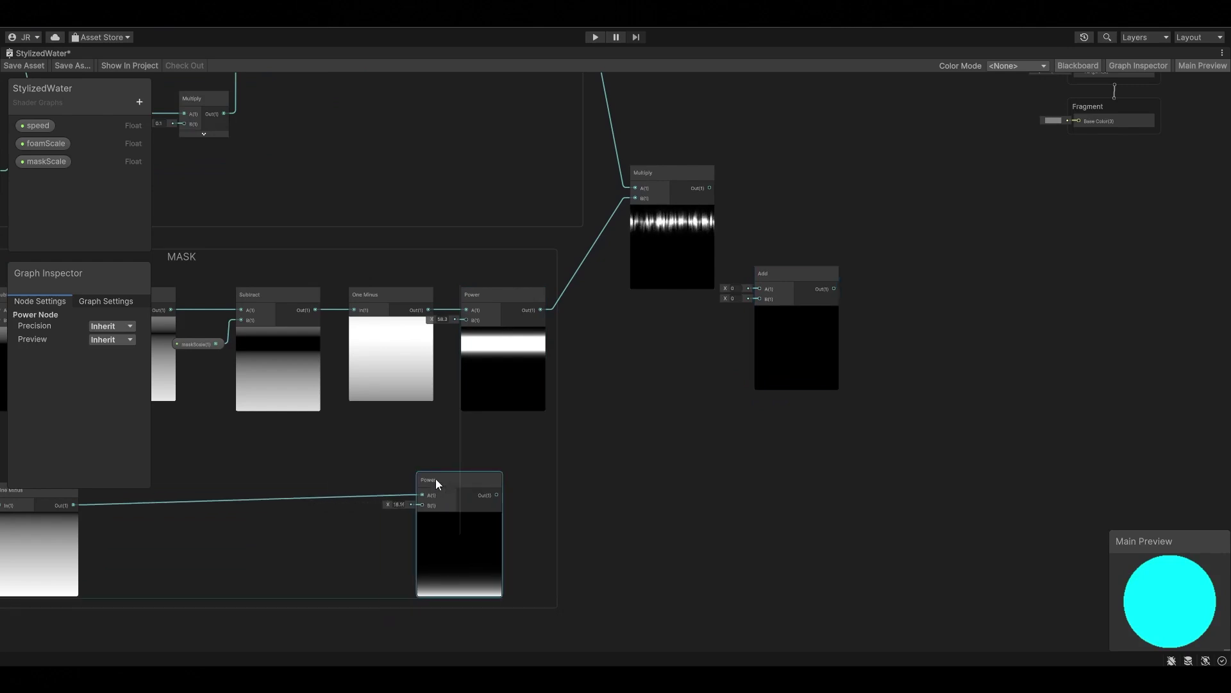
pyautogui.moveTo(709, 188); pyautogui.dragTo(759, 289)
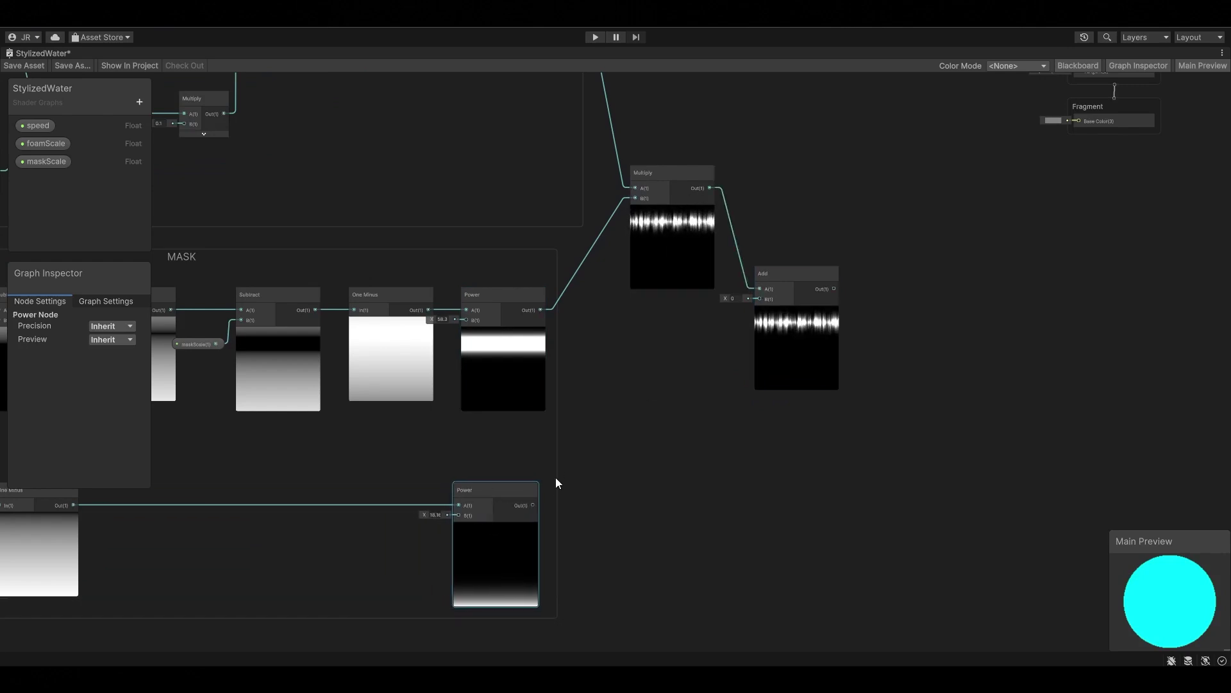
pyautogui.moveTo(541, 505)
pyautogui.mouseDown()
pyautogui.moveTo(759, 299)
pyautogui.moveTo(786, 250)
pyautogui.mouseUp()
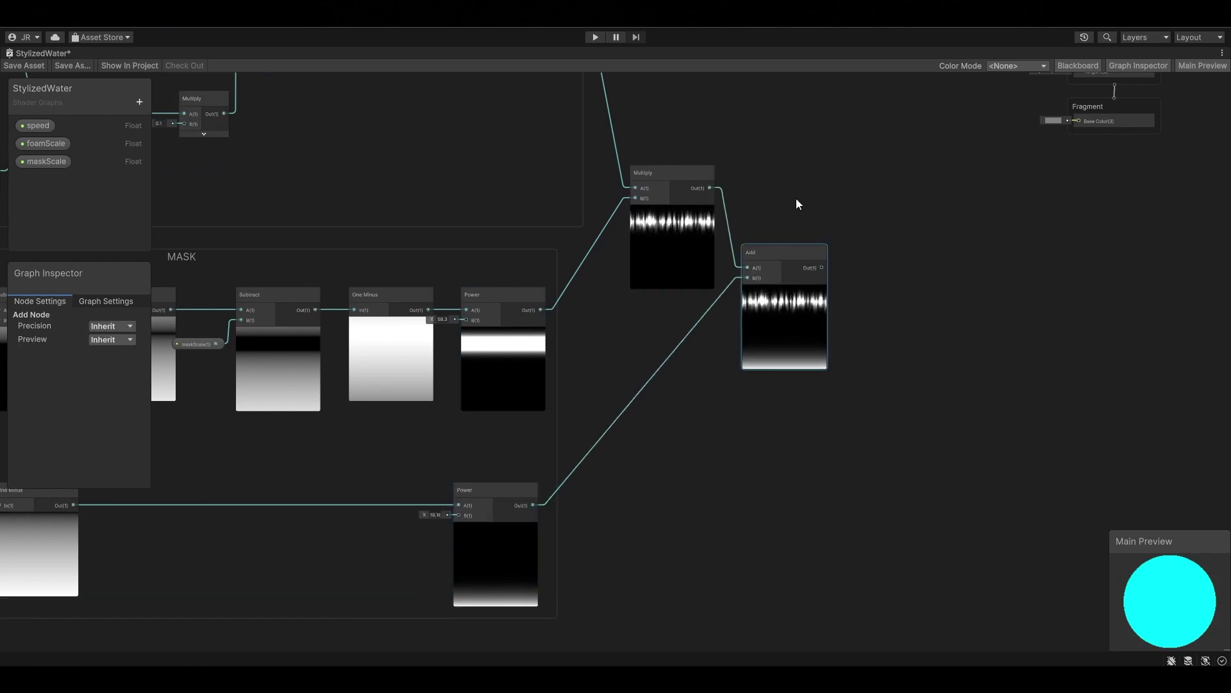
pyautogui.moveTo(795, 198)
pyautogui.mouseDown(button='middle')
pyautogui.moveTo(670, 294)
pyautogui.moveTo(654, 421)
pyautogui.mouseUp(button='middle')
pyautogui.click(672, 316)
# Add that sum back onto the waterfall noise Power output with a second Add
pyautogui.press('space')
pyautogui.write('add')
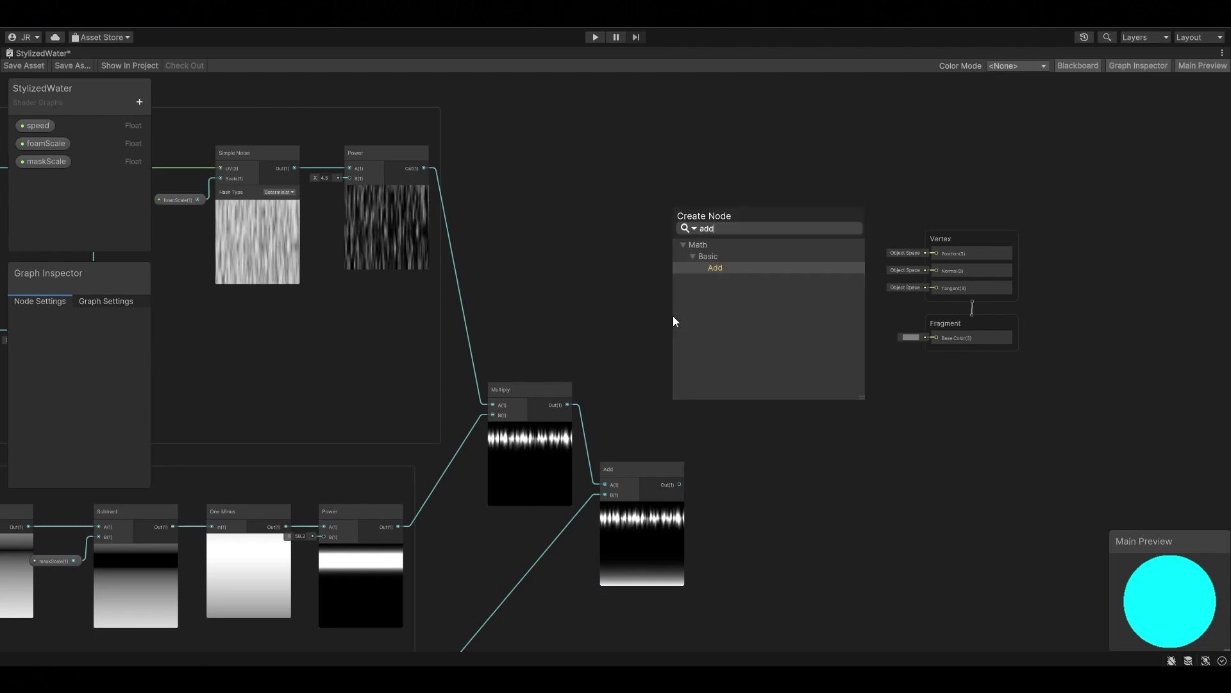
pyautogui.press('Return')
pyautogui.moveTo(707, 340); pyautogui.dragTo(726, 250)
pyautogui.moveTo(424, 168)
pyautogui.mouseDown()
pyautogui.moveTo(475, 173)
pyautogui.moveTo(700, 263)
pyautogui.mouseUp()
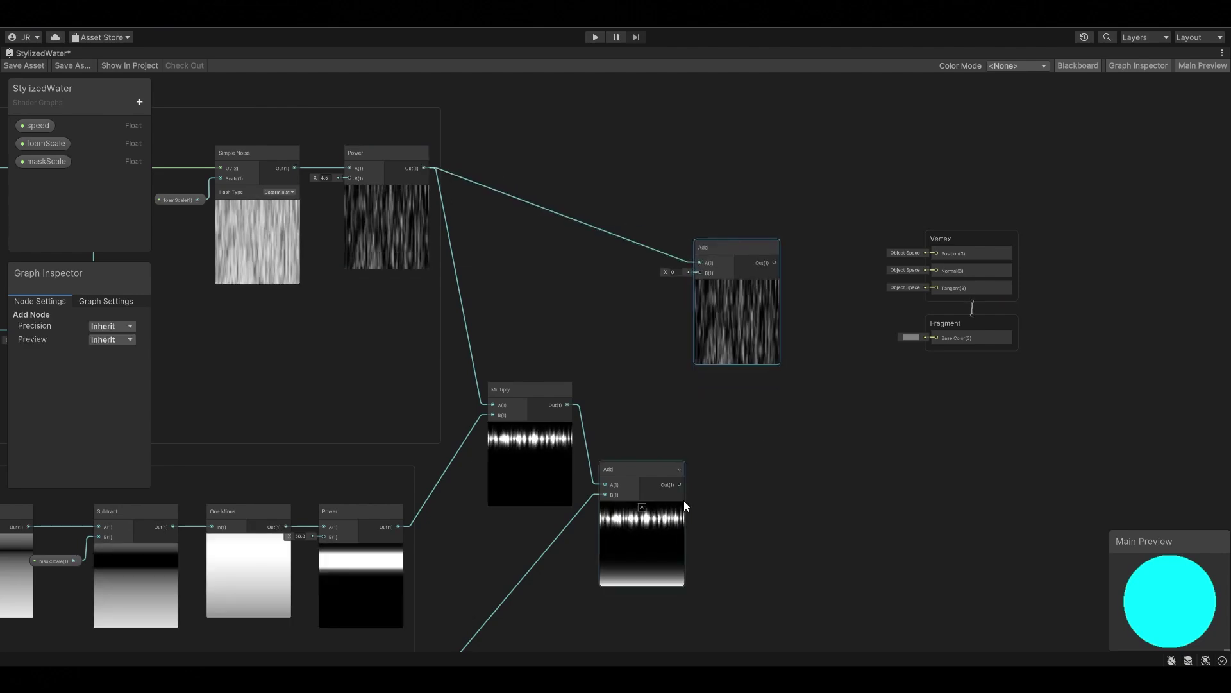
pyautogui.moveTo(679, 484)
pyautogui.mouseDown()
pyautogui.moveTo(701, 273)
pyautogui.moveTo(764, 193)
pyautogui.moveTo(744, 152)
pyautogui.mouseUp()
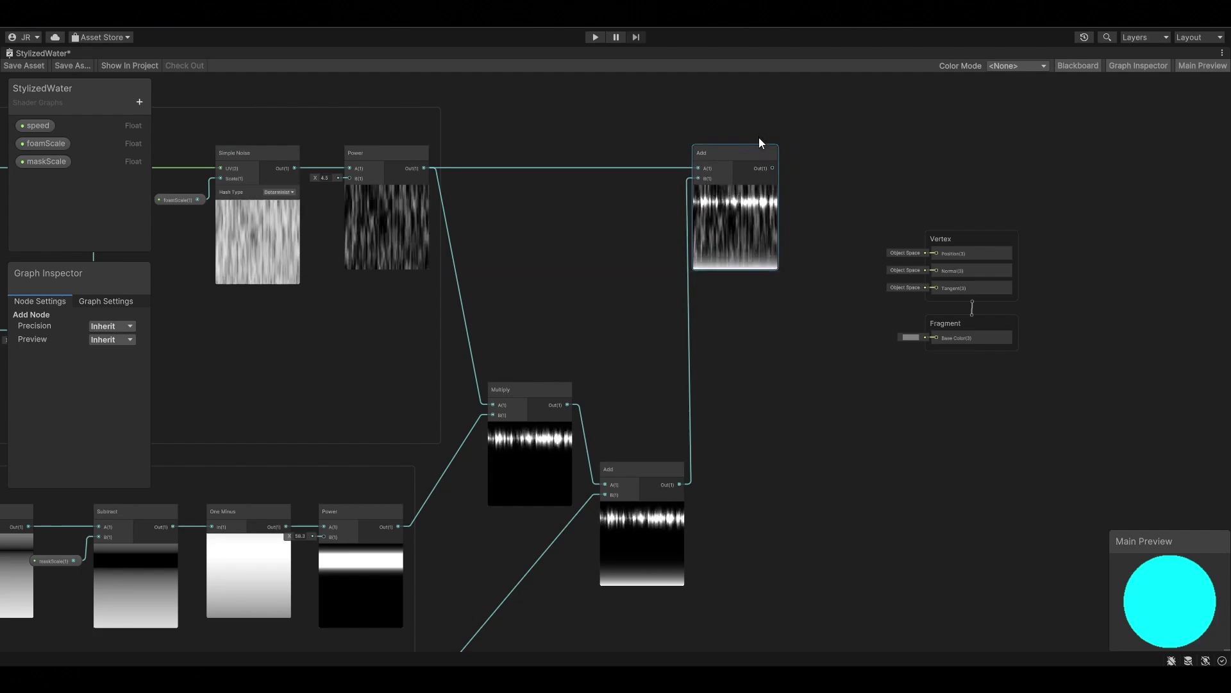
pyautogui.click(586, 224)
# Move the Vertex and Fragment master stack to the right
pyautogui.scroll(2, 740, 286)
pyautogui.scroll(2, 578, 344)
pyautogui.scroll(-4, 518, 288)
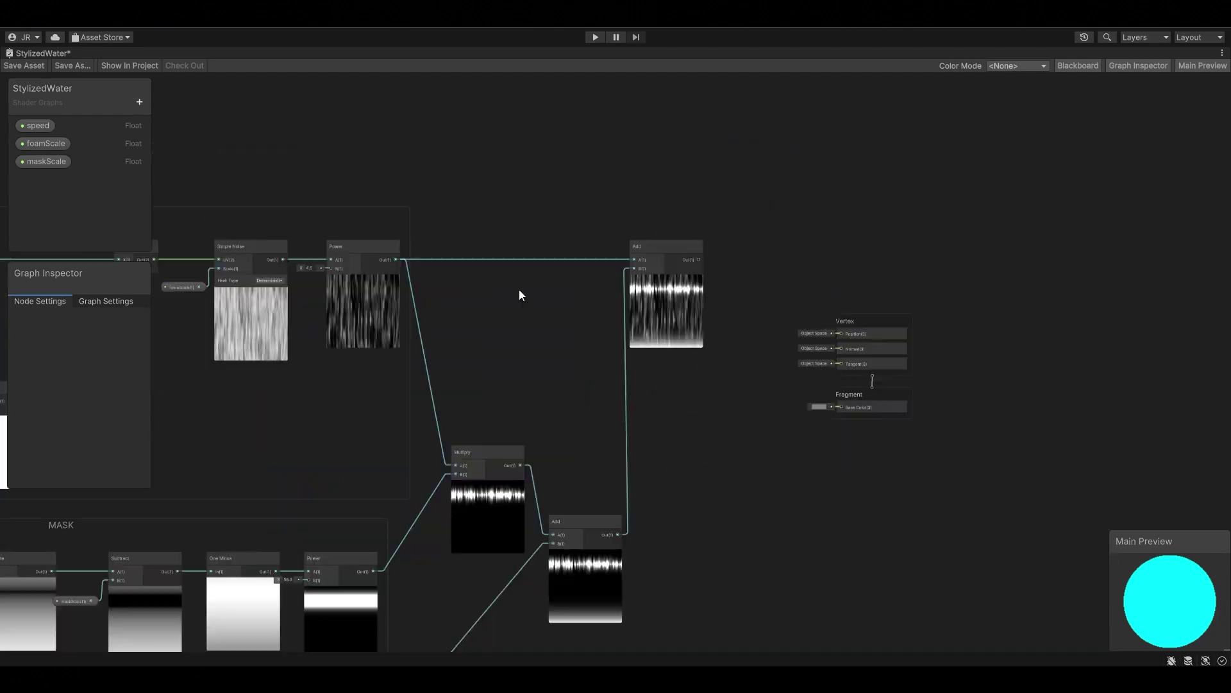
pyautogui.scroll(-2, 674, 210)
pyautogui.scroll(2, 674, 210)
pyautogui.moveTo(802, 293); pyautogui.dragTo(1016, 323)
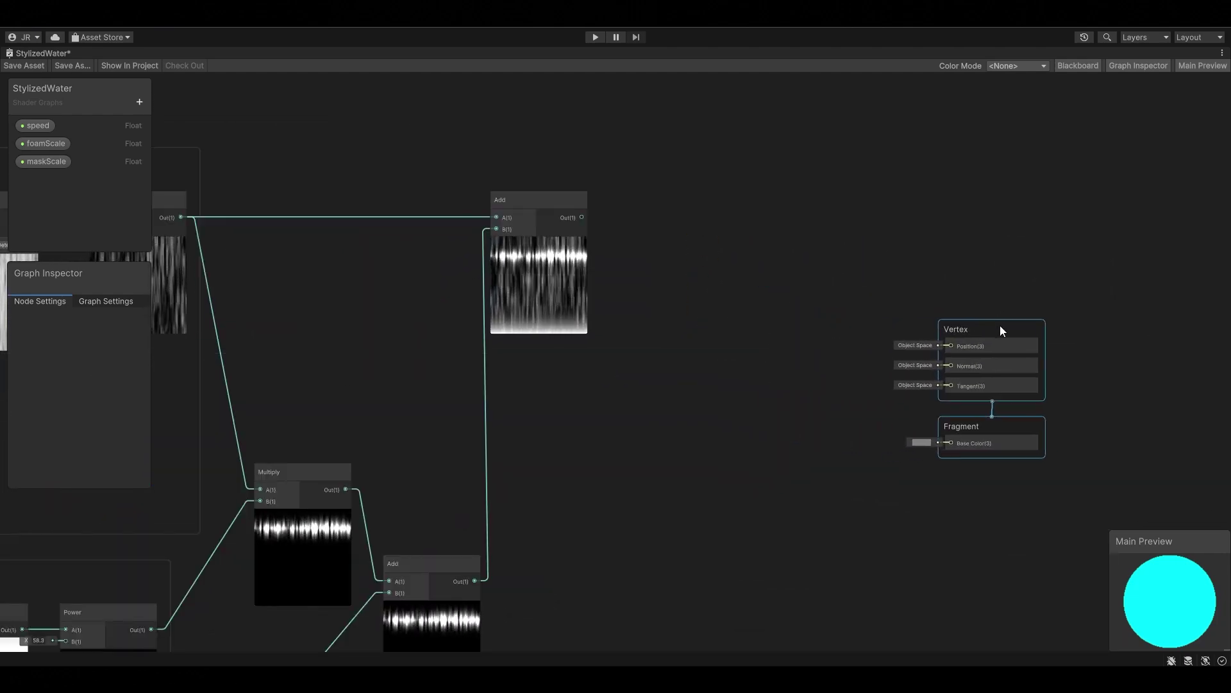
# Feed the upper Add into a Step node with Edge 0.17
pyautogui.press('space')
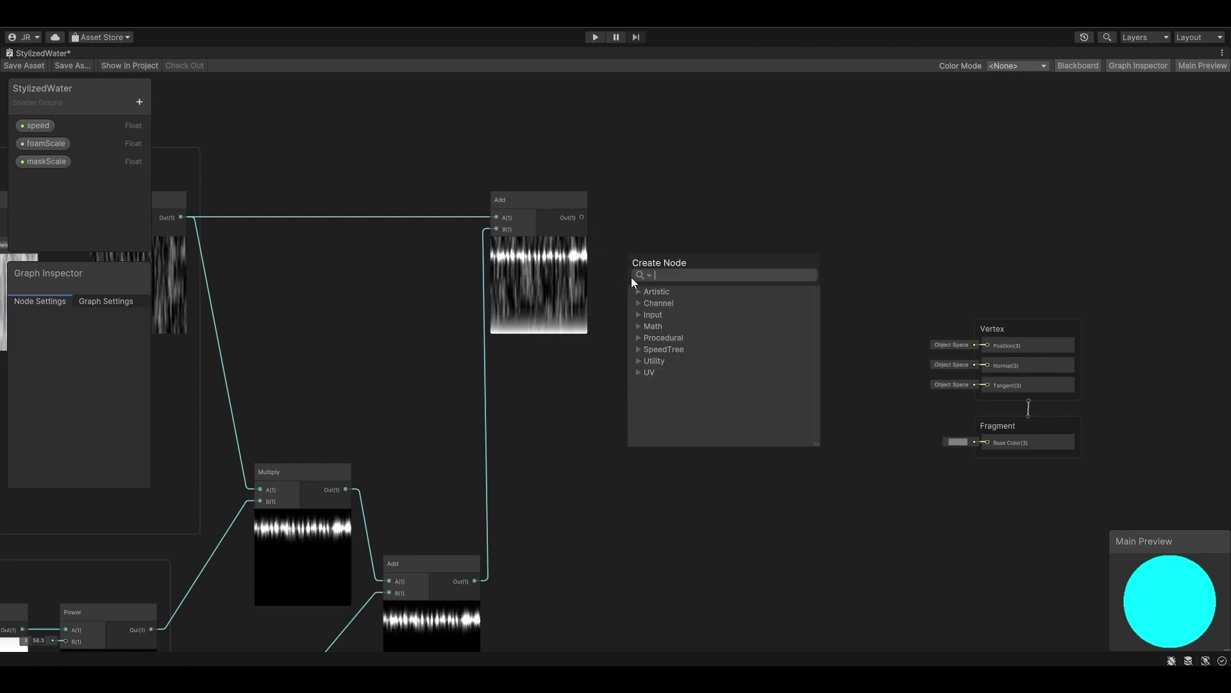
pyautogui.write('step')
pyautogui.press('Return')
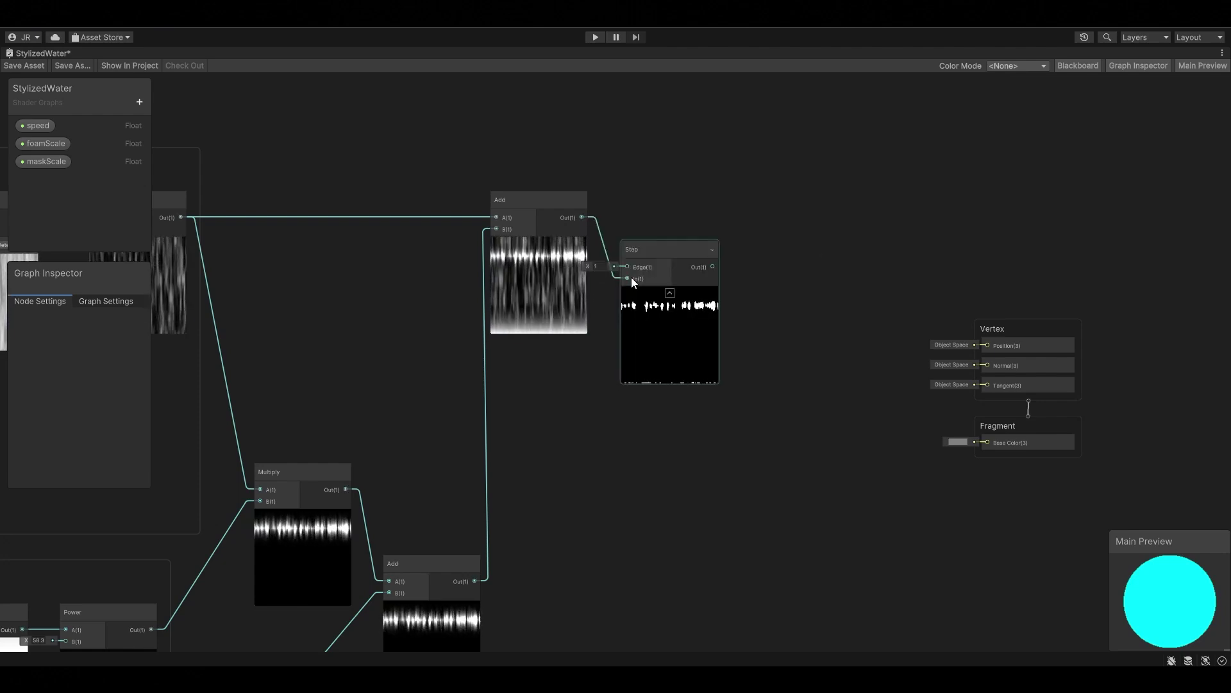
pyautogui.moveTo(672, 252); pyautogui.dragTo(702, 259)
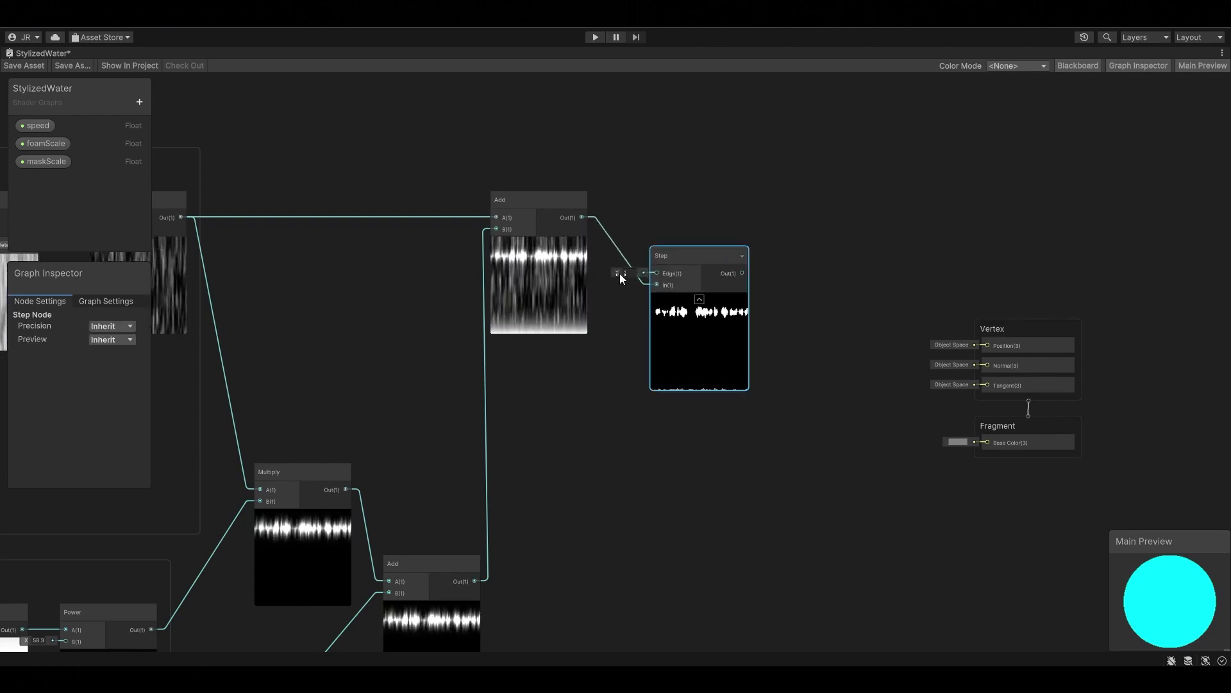
pyautogui.moveTo(620, 273); pyautogui.dragTo(602, 279)
pyautogui.click(676, 222)
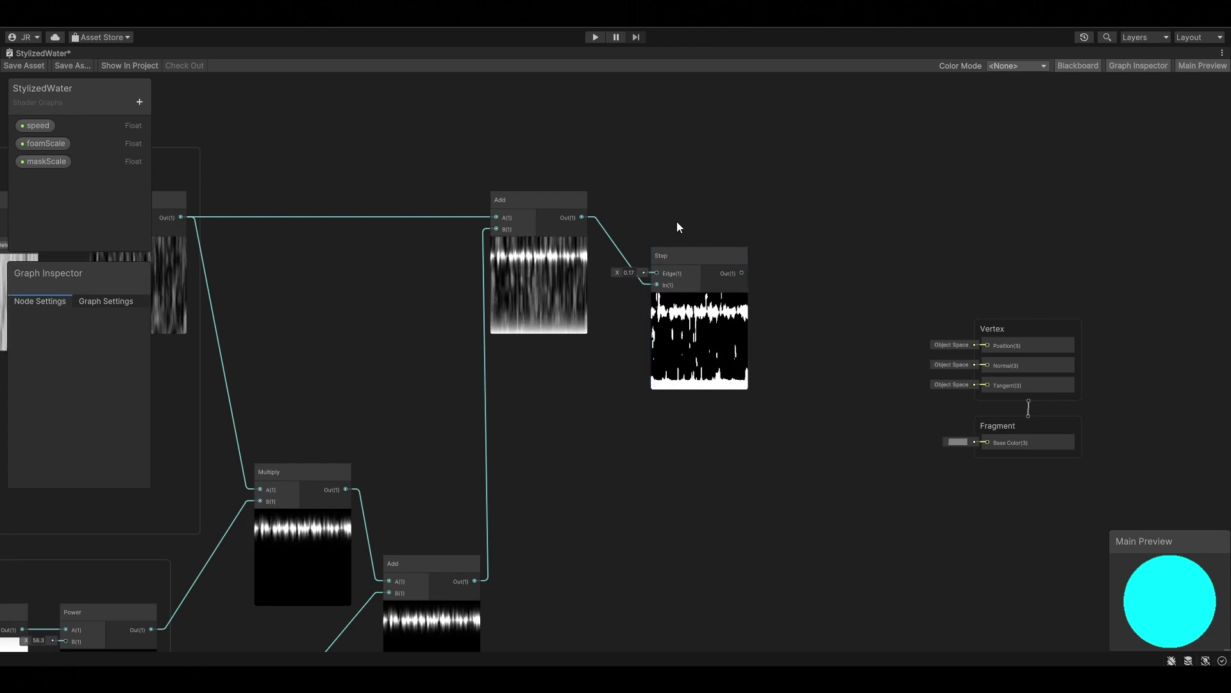
pyautogui.moveTo(706, 257); pyautogui.dragTo(704, 244)
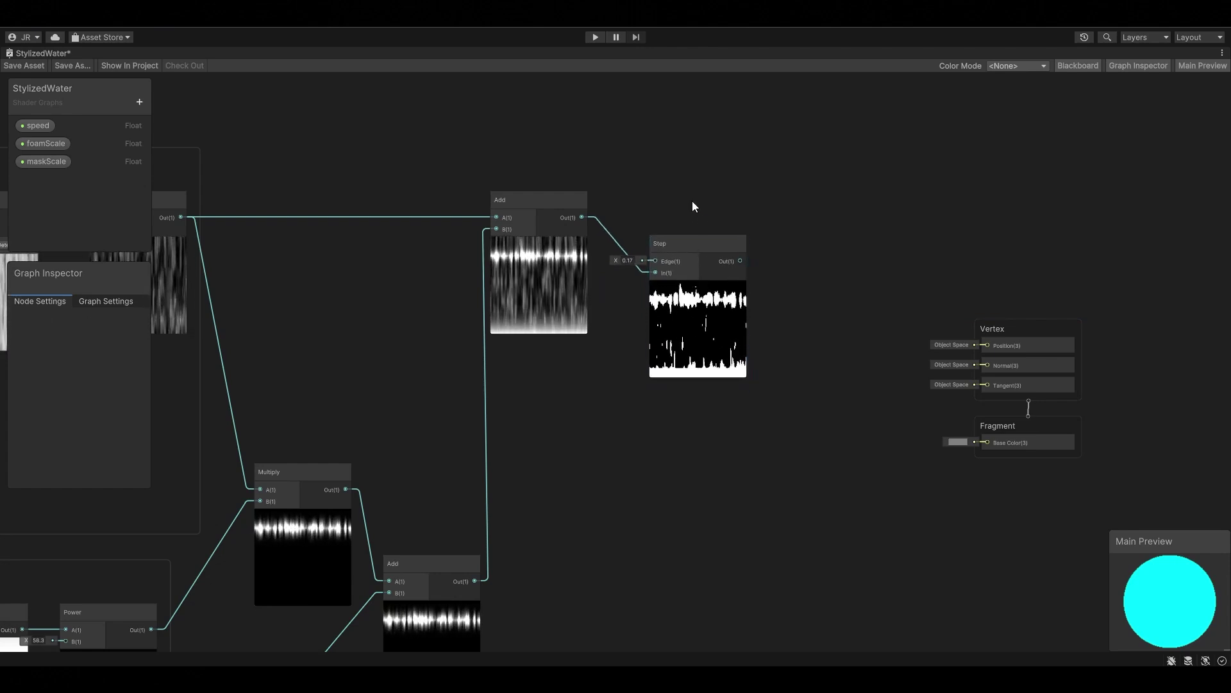
pyautogui.click(139, 102)
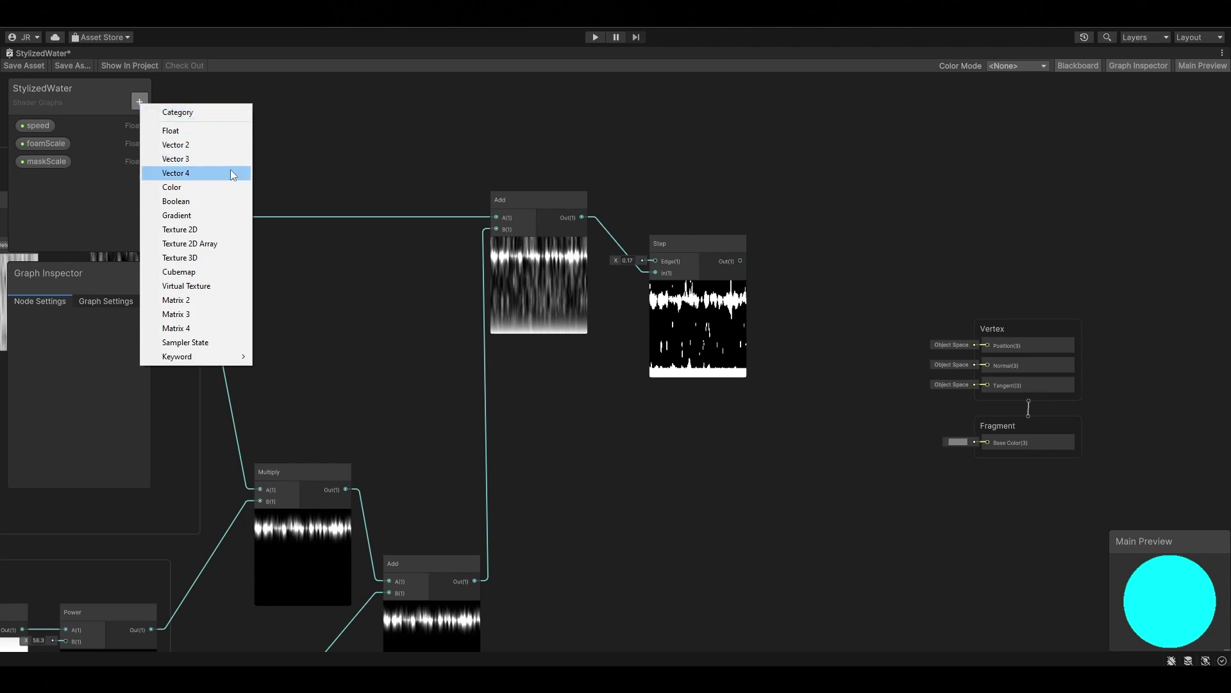
# Add a Color property node near Step with a bright blue default
pyautogui.click(229, 187)
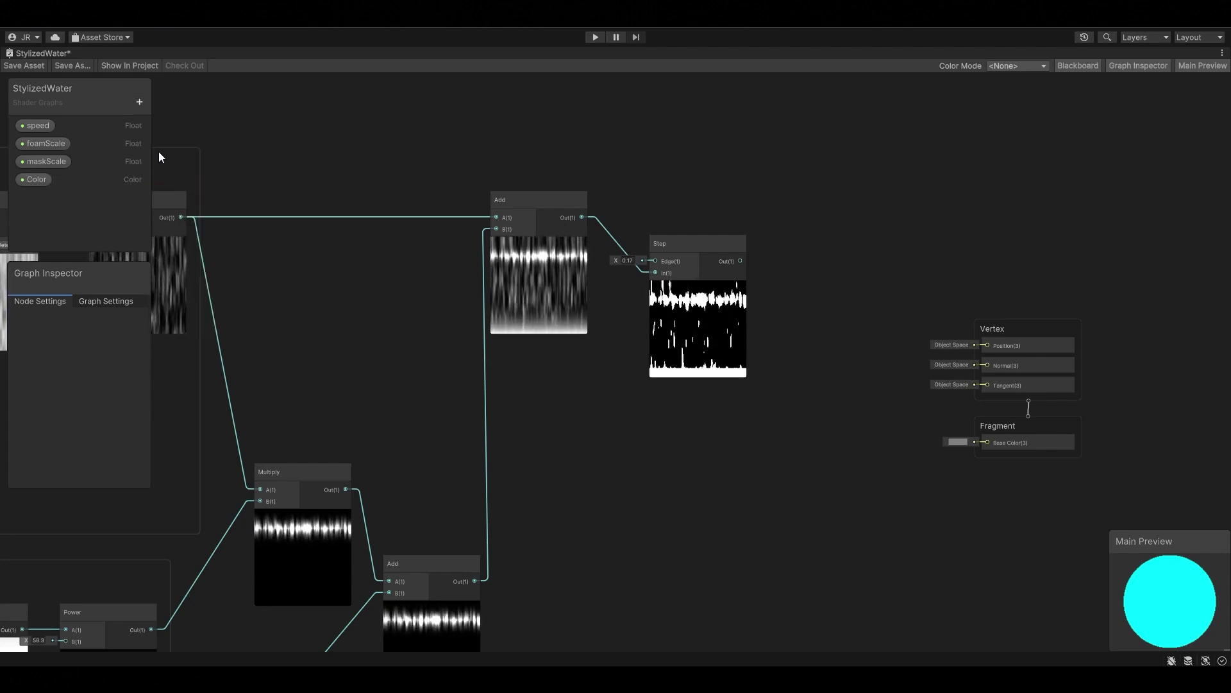
pyautogui.click(32, 179)
pyautogui.moveTo(33, 179)
pyautogui.mouseDown()
pyautogui.moveTo(654, 454)
pyautogui.moveTo(687, 417)
pyautogui.mouseUp()
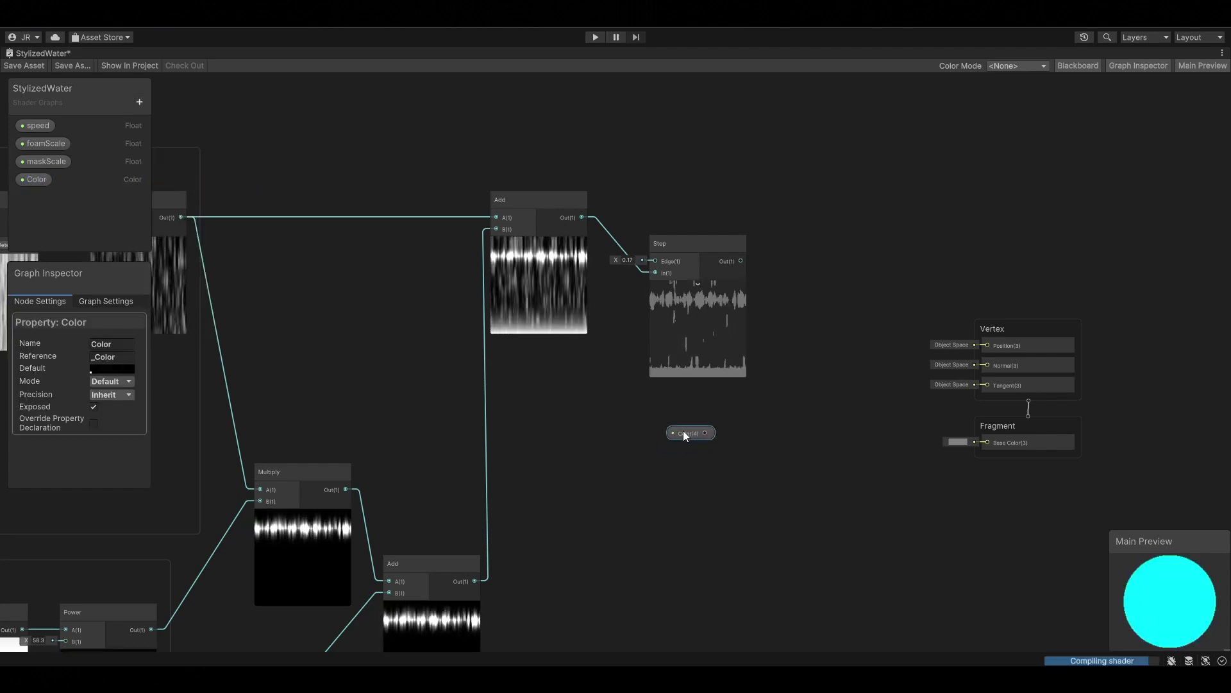
pyautogui.click(131, 368)
pyautogui.moveTo(139, 449)
pyautogui.mouseDown()
pyautogui.moveTo(147, 478)
pyautogui.moveTo(236, 419)
pyautogui.mouseUp()
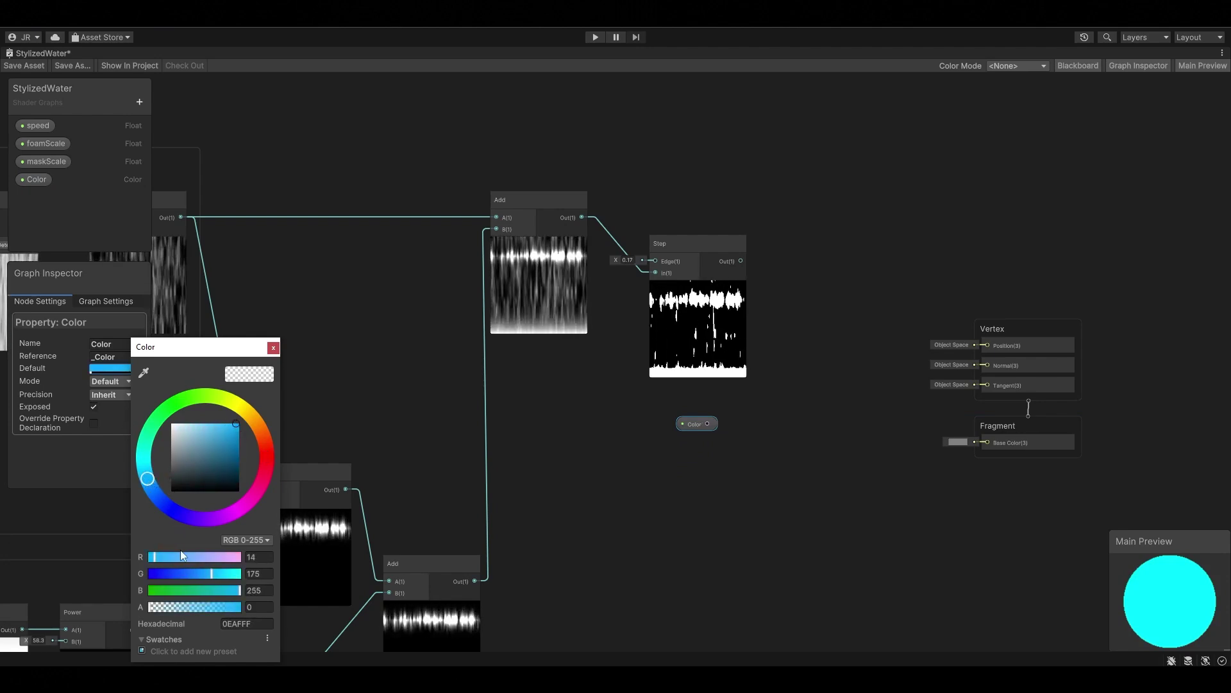
pyautogui.click(682, 458)
# Add the Step result and Color, sending the sum to Base Color
pyautogui.press('space')
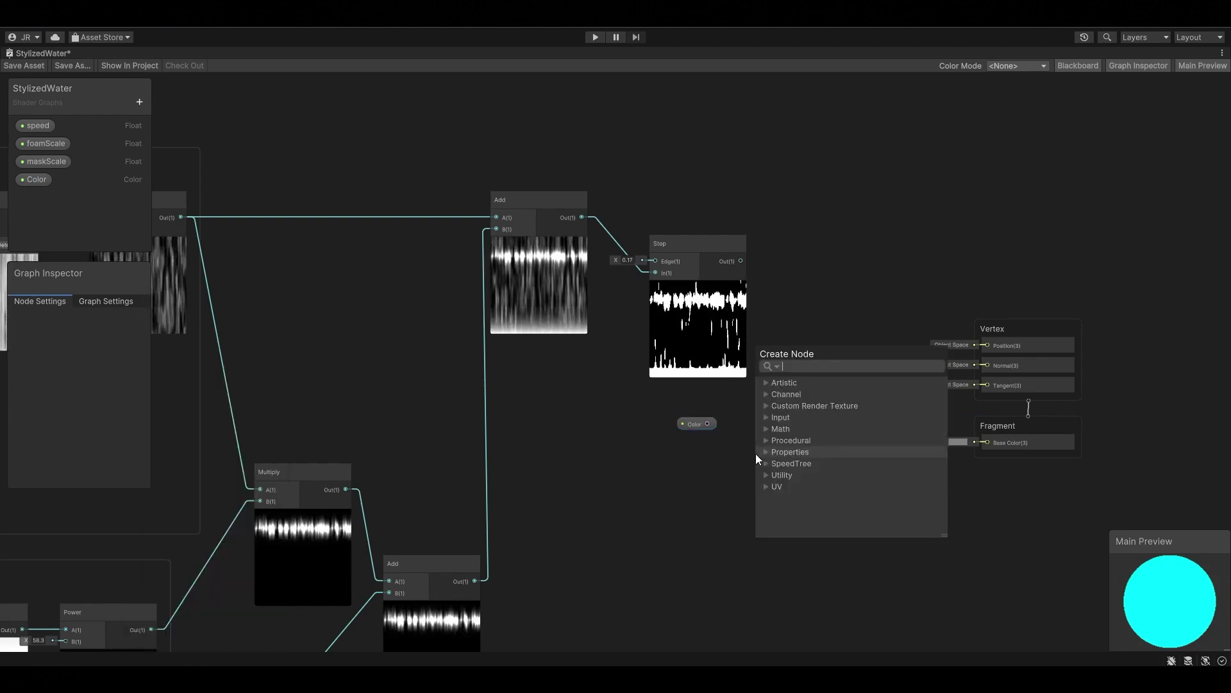
pyautogui.write('ad')
pyautogui.press('Return')
pyautogui.moveTo(763, 476); pyautogui.dragTo(821, 359)
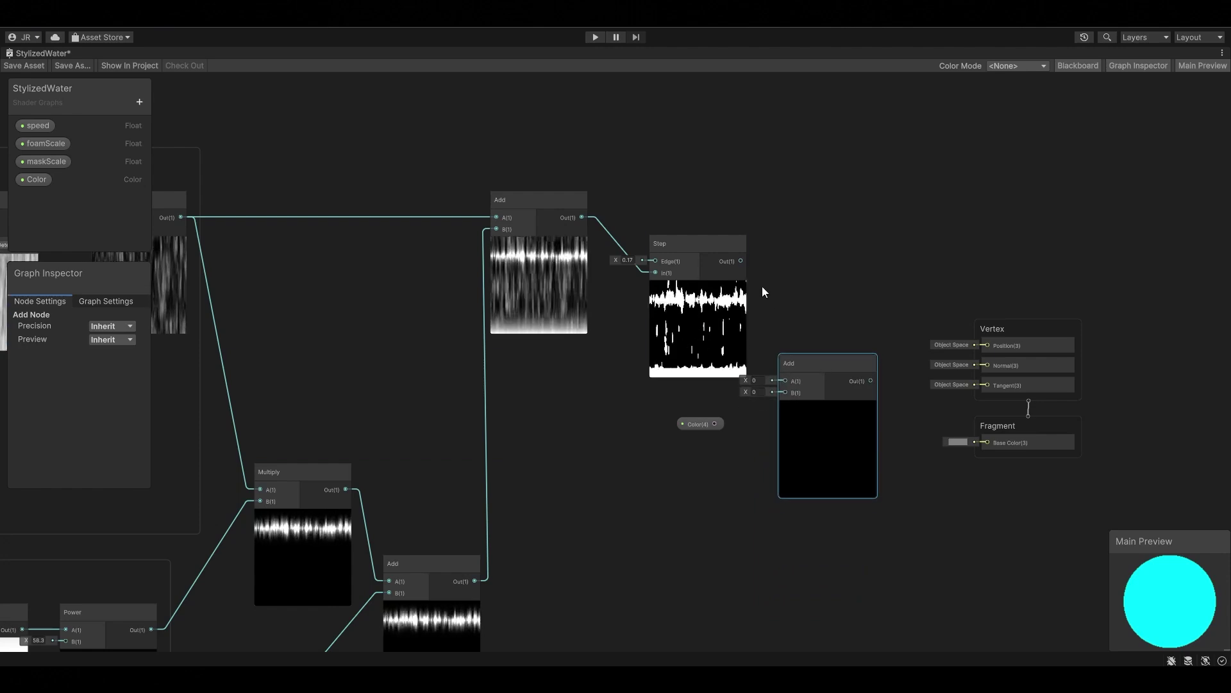
pyautogui.moveTo(708, 251)
pyautogui.mouseDown()
pyautogui.moveTo(691, 240)
pyautogui.moveTo(786, 381)
pyautogui.moveTo(709, 422)
pyautogui.mouseUp()
pyautogui.moveTo(791, 328); pyautogui.dragTo(637, 319, button='middle')
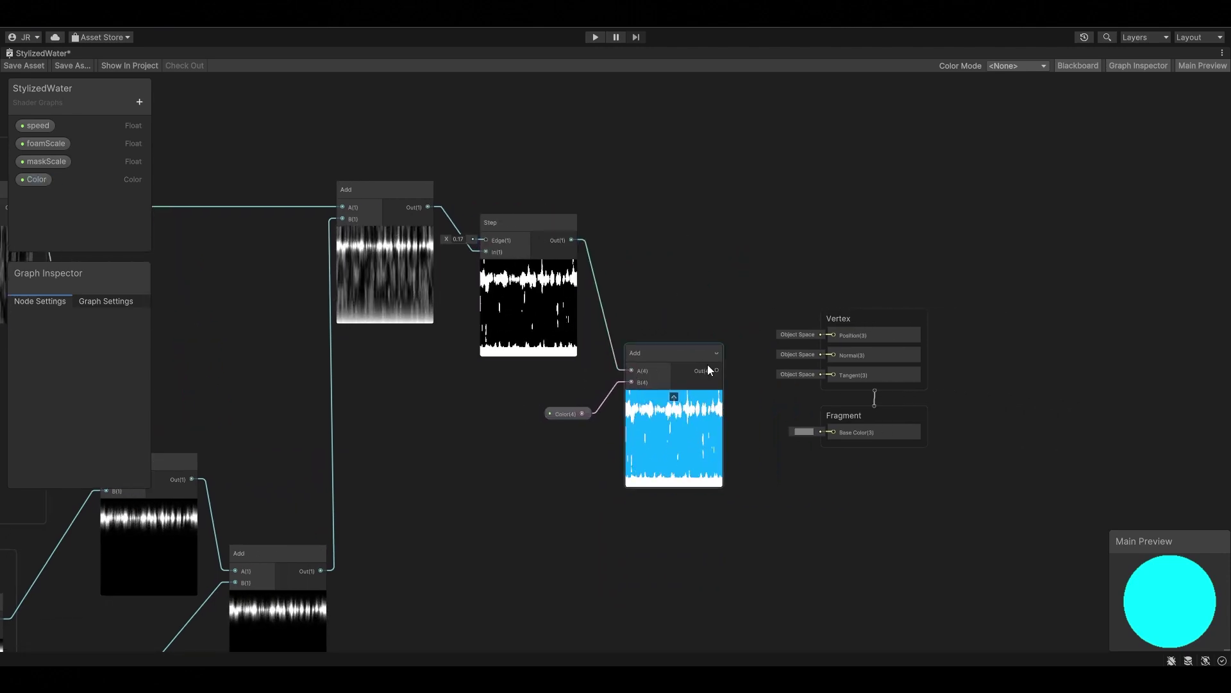
pyautogui.moveTo(717, 370); pyautogui.dragTo(832, 428)
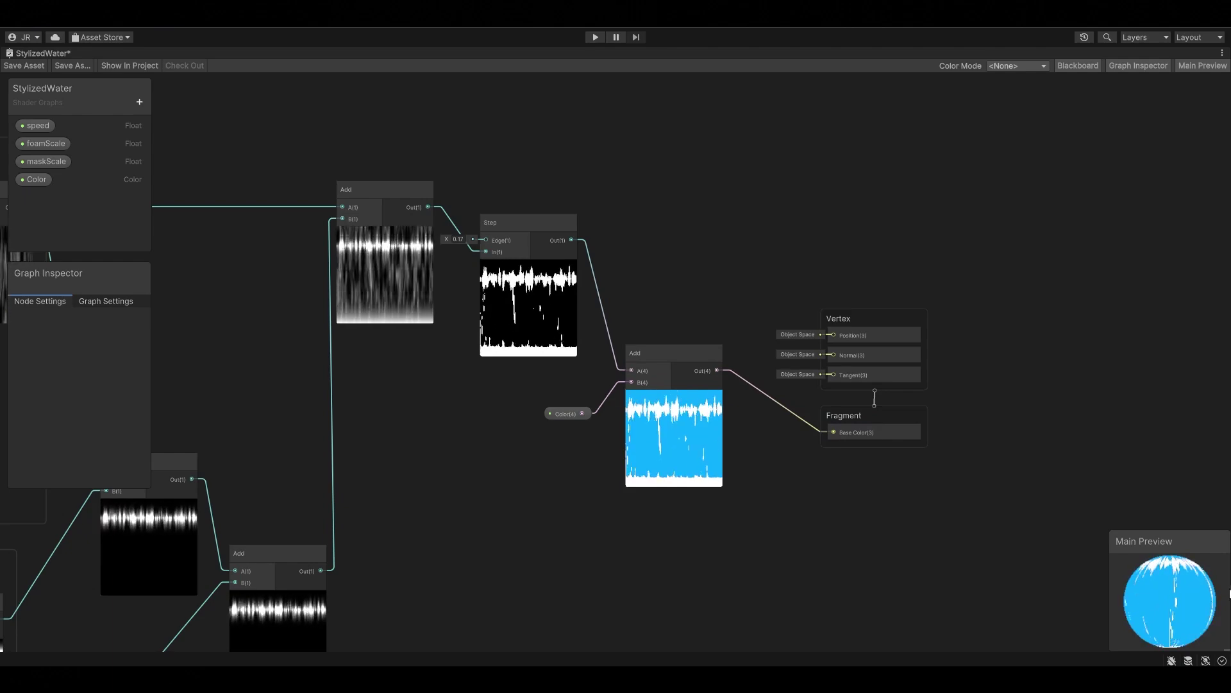
# Switch the graph preview to a Quad mesh
pyautogui.moveTo(1189, 543); pyautogui.dragTo(1057, 314)
pyautogui.moveTo(1096, 421); pyautogui.dragTo(1179, 501)
pyautogui.rightClick(1152, 476)
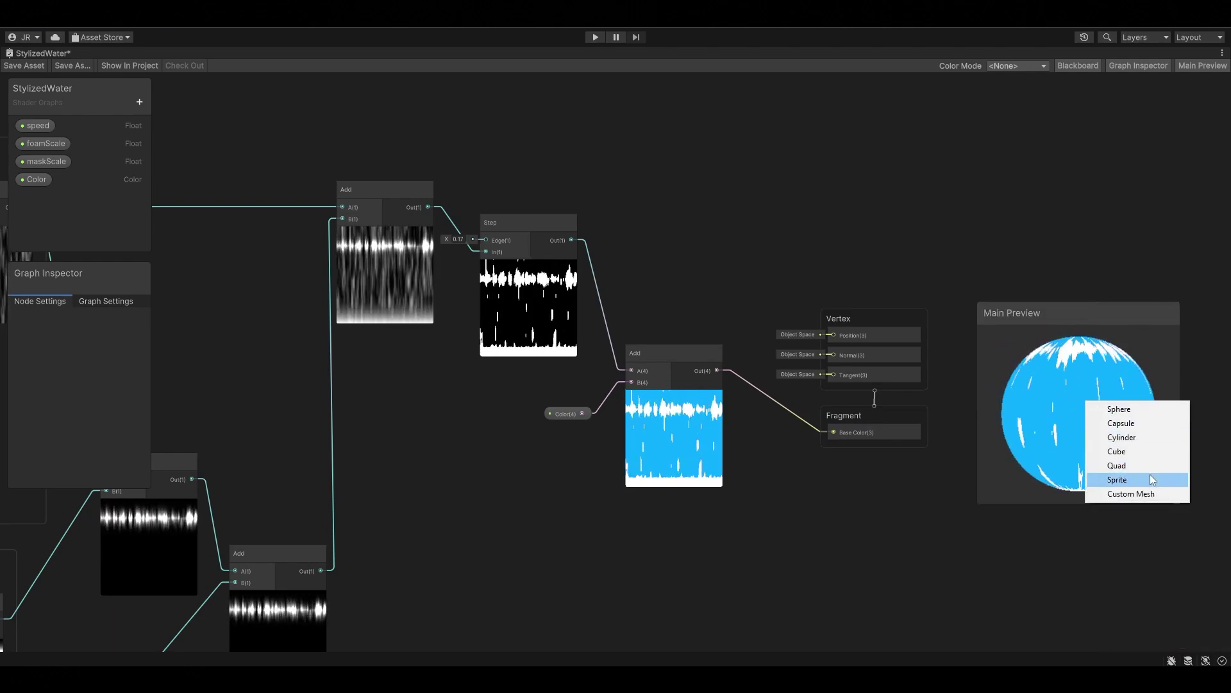
pyautogui.click(1096, 465)
pyautogui.moveTo(1075, 317); pyautogui.dragTo(1079, 417)
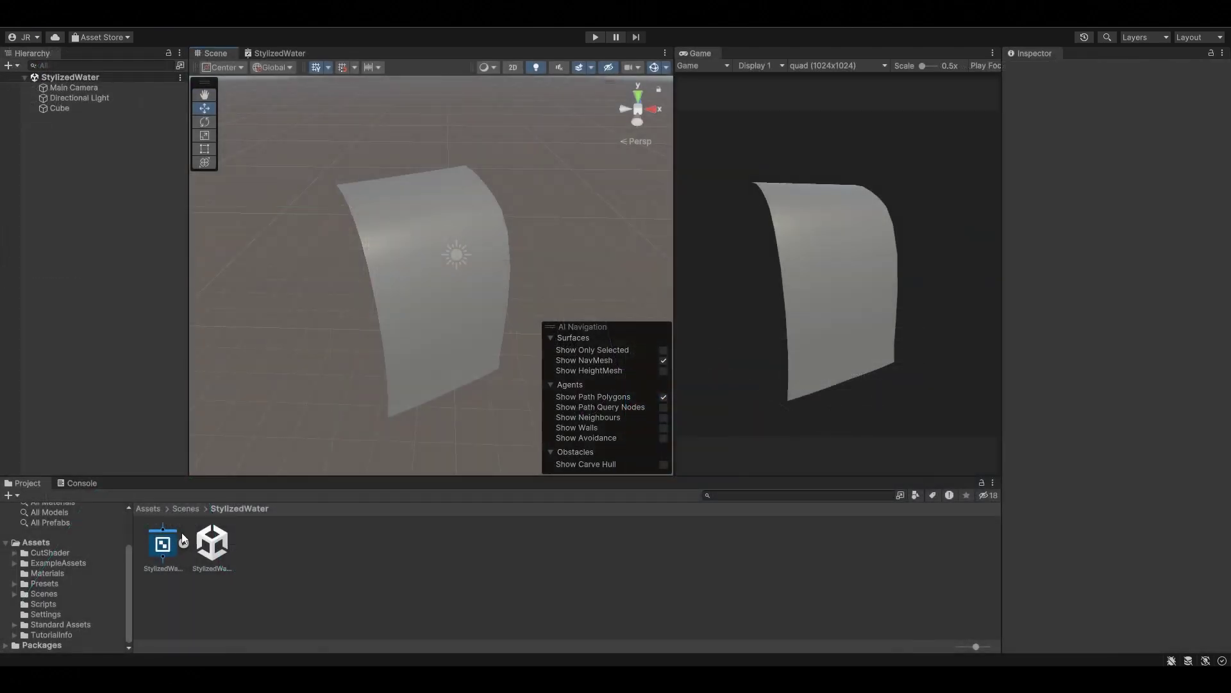
# Create a material from the water shader graph named StylizedWater_Mat
pyautogui.click(167, 540)
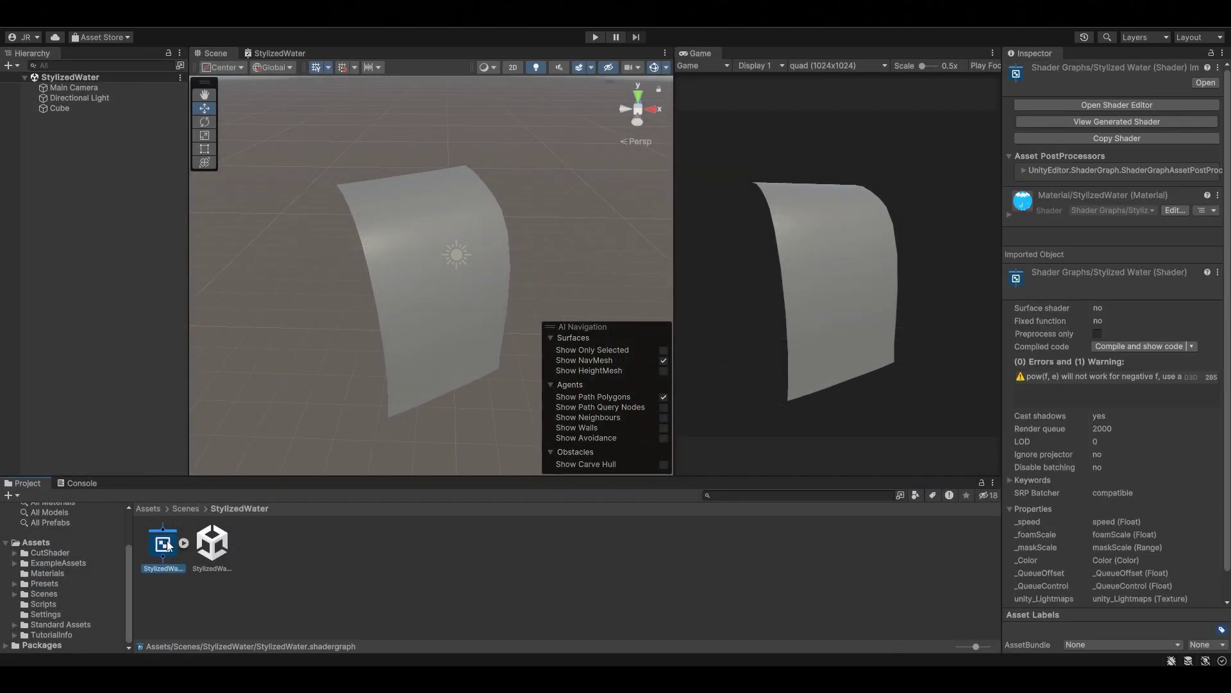
pyautogui.rightClick(166, 540)
pyautogui.moveTo(346, 198)
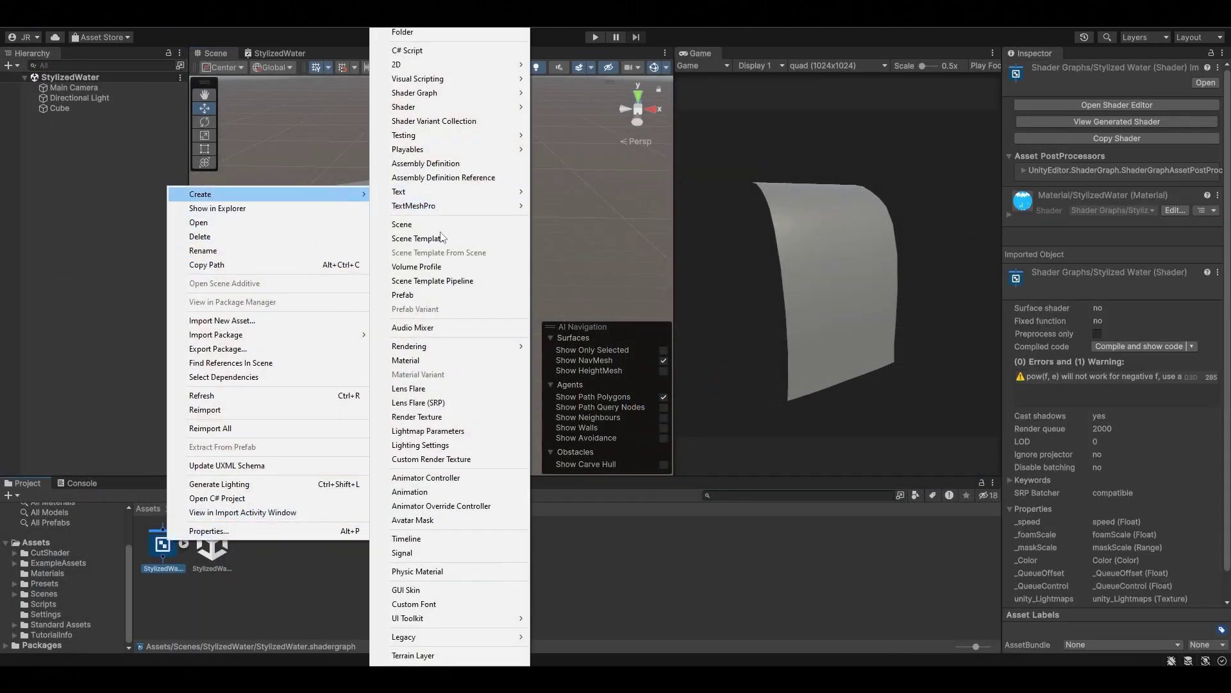
pyautogui.click(483, 360)
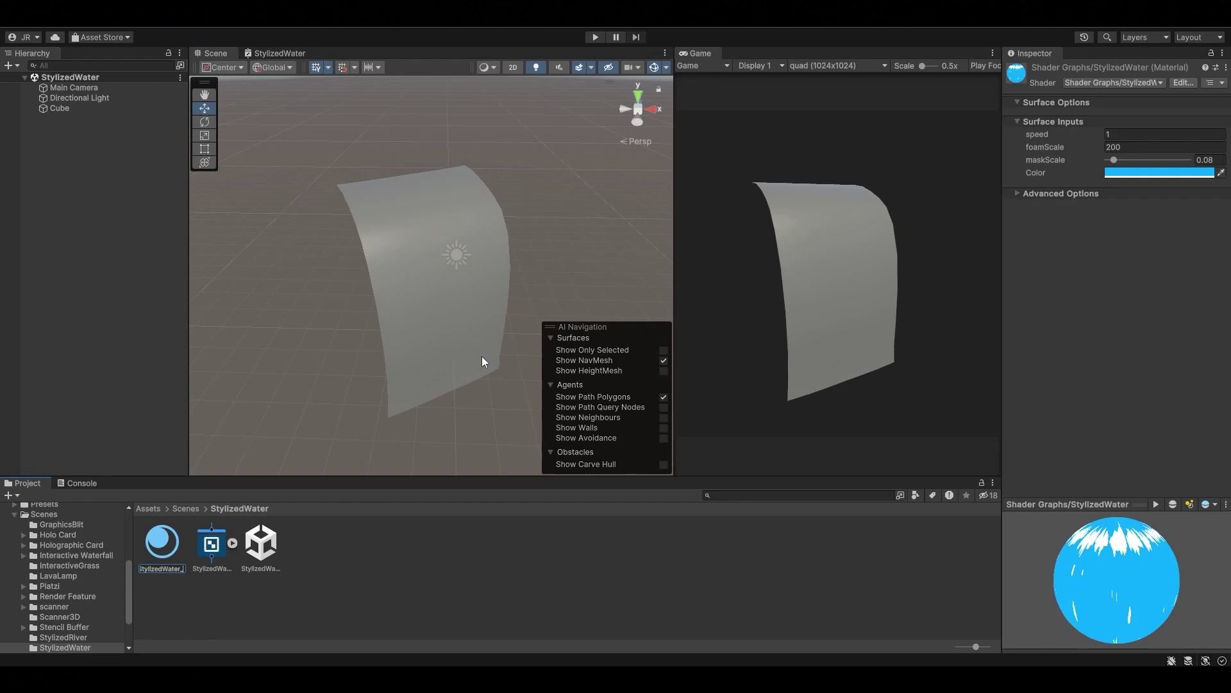
pyautogui.write('Mat')
pyautogui.press('Return')
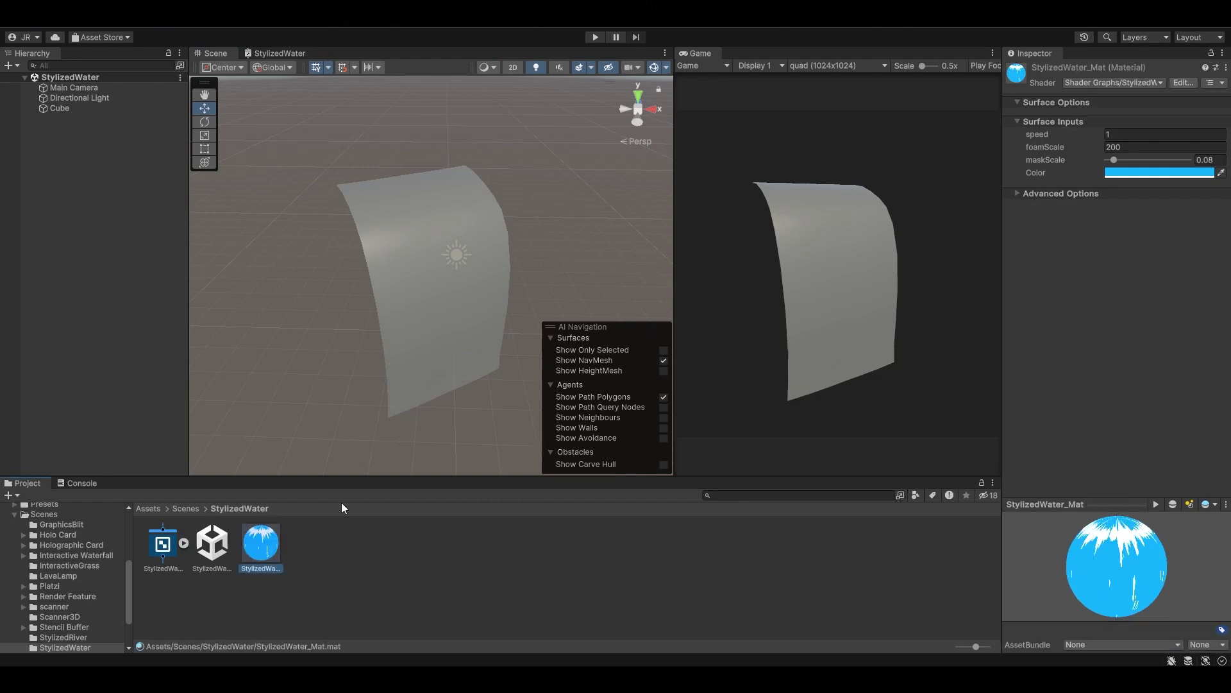
# Apply StylizedWater_Mat to the curved quad, enter play mode, and raise speed to 2.88
pyautogui.moveTo(377, 346); pyautogui.dragTo(381, 343)
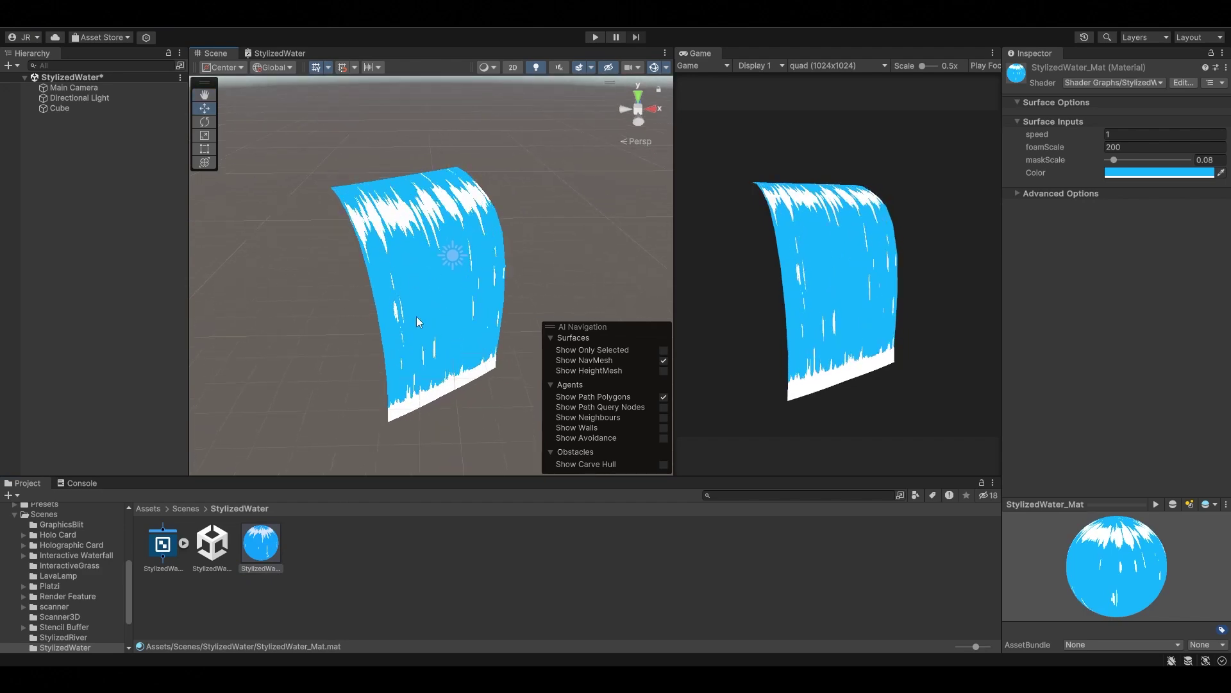
pyautogui.hotkey('ctrl', 'p')
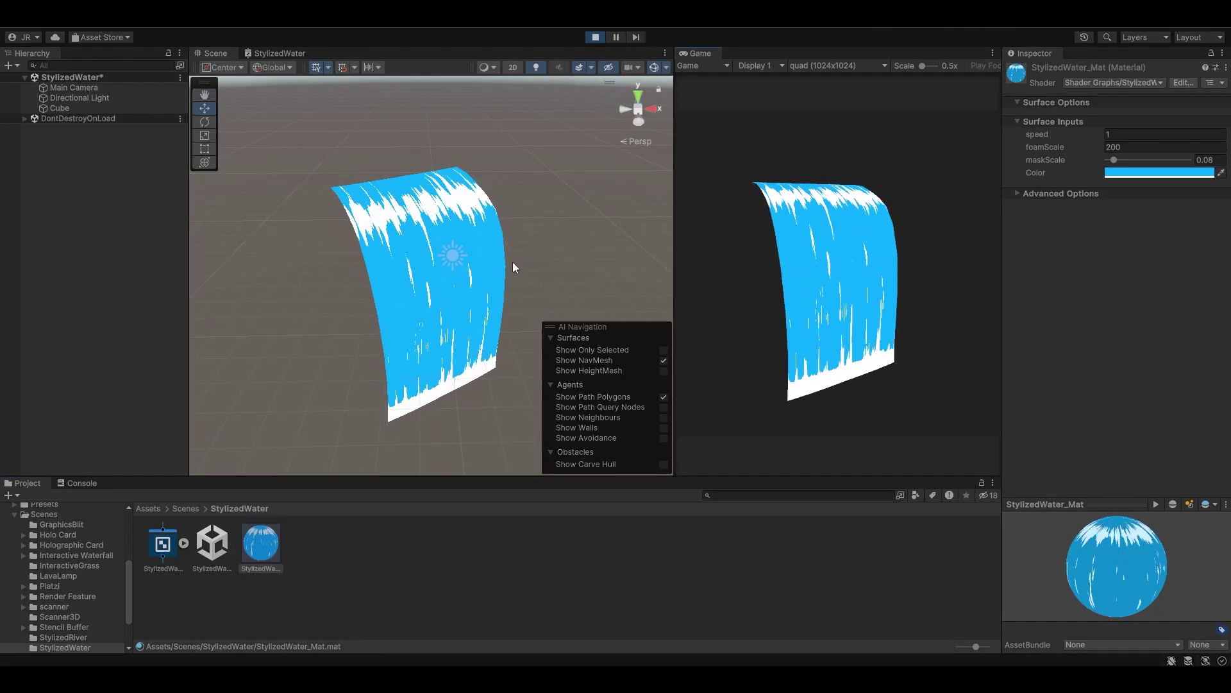
pyautogui.moveTo(1040, 135); pyautogui.dragTo(1055, 138)
# Set the waterfall material's speed to 1 and foamScale to 250
pyautogui.click(1136, 133)
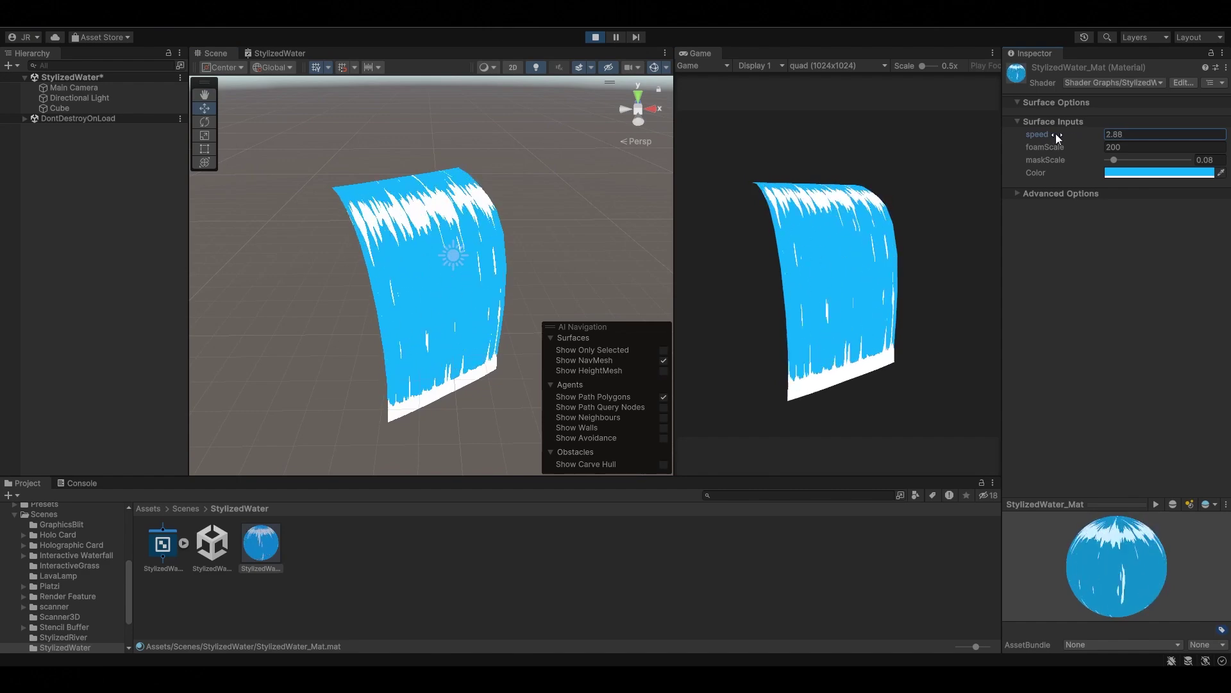
pyautogui.write('0.5')
pyautogui.press('BackSpace')
pyautogui.press('BackSpace')
pyautogui.press('BackSpace')
pyautogui.write('1')
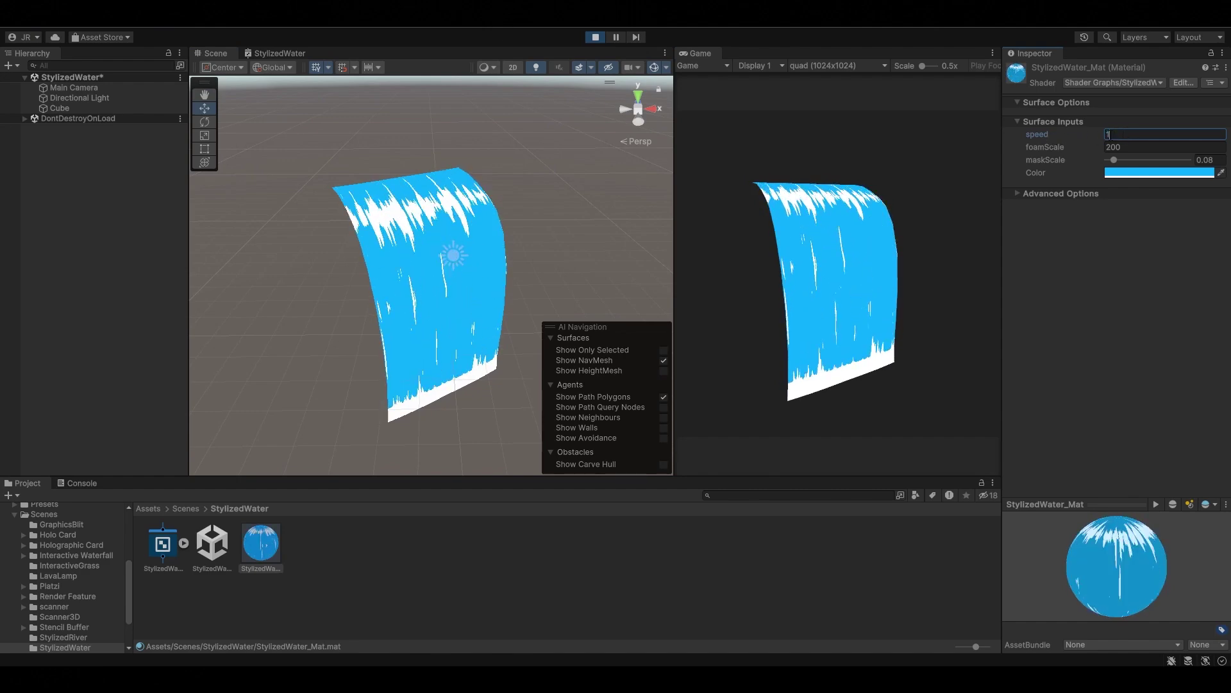
pyautogui.moveTo(1030, 149); pyautogui.dragTo(1024, 152)
pyautogui.moveTo(321, 160); pyautogui.dragTo(1113, 149)
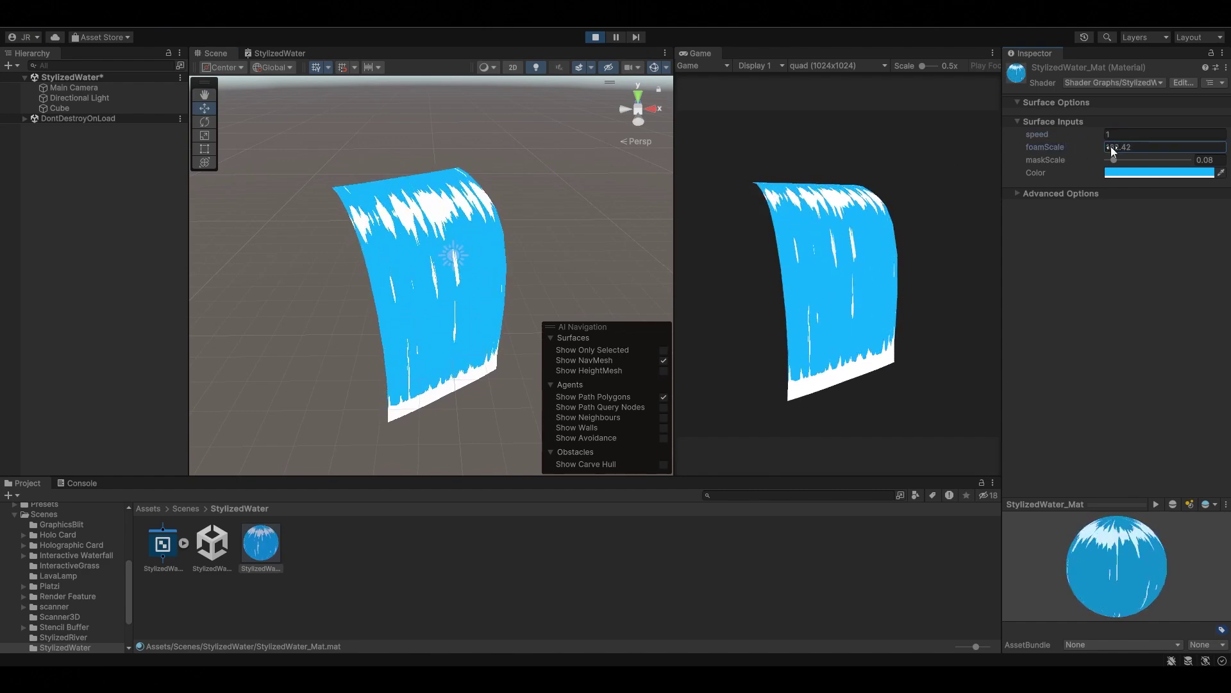
pyautogui.write('00')
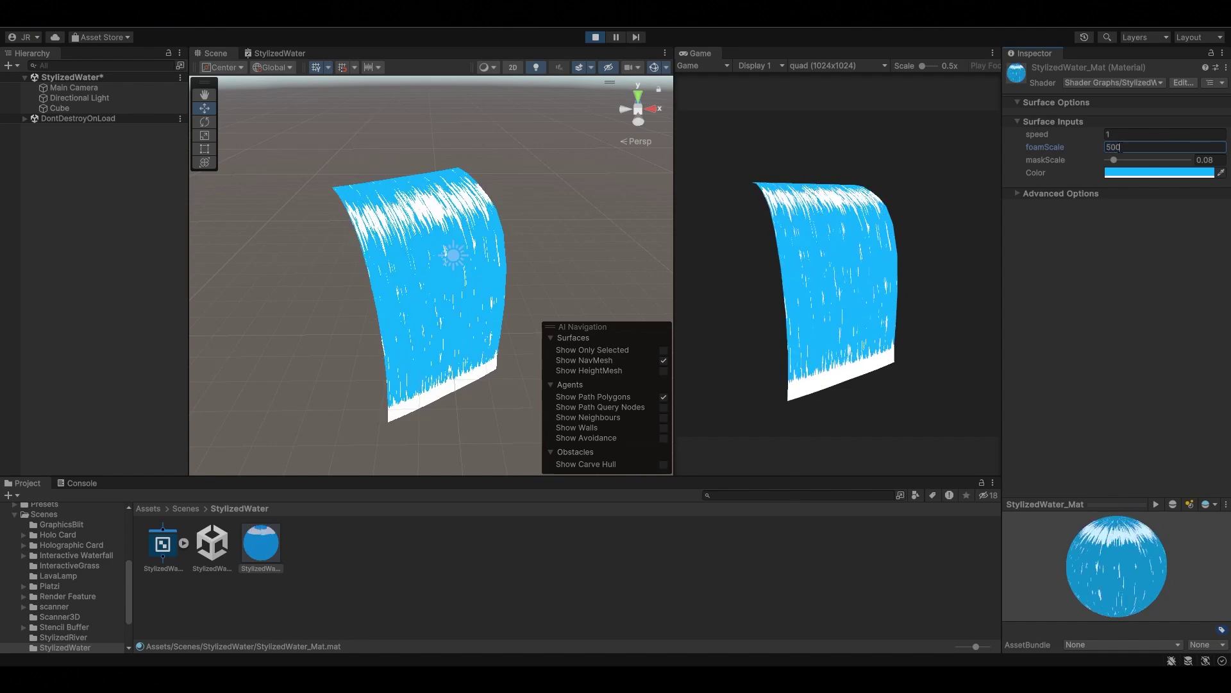
pyautogui.press('BackSpace')
pyautogui.press('BackSpace')
pyautogui.press('BackSpace')
pyautogui.write('250')
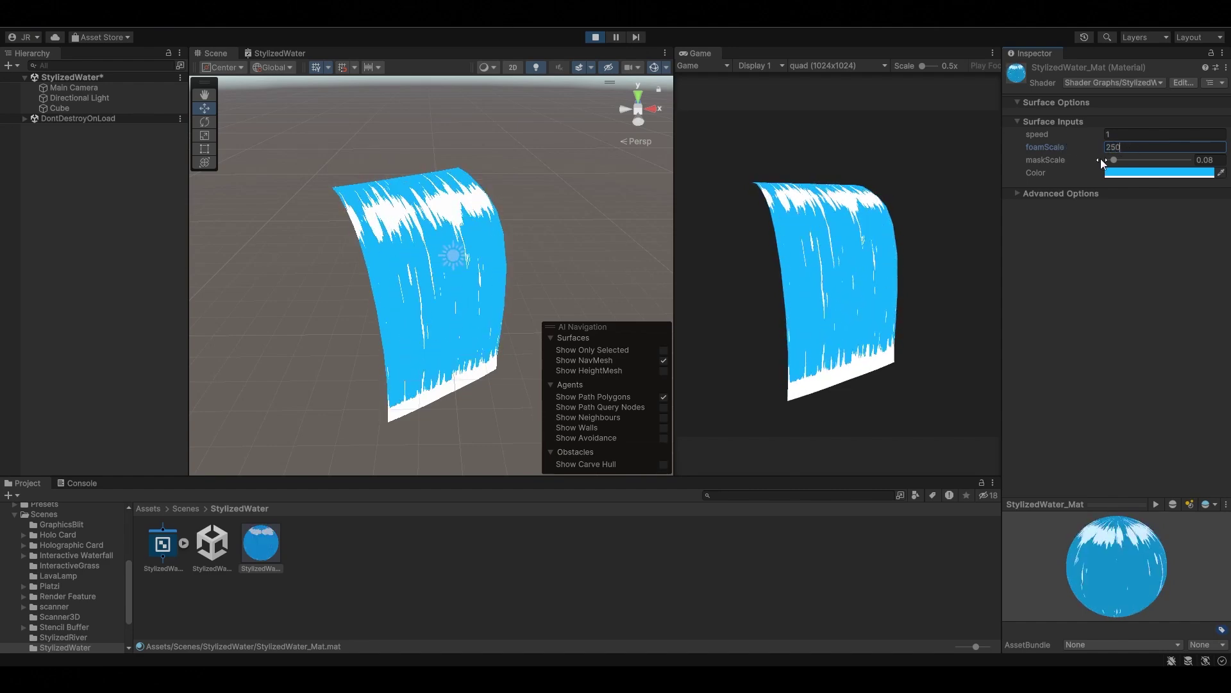
# Try a yellow waterfall colour, return it to blue, then vary the foam's maskScale
pyautogui.click(1148, 172)
pyautogui.click(1195, 237)
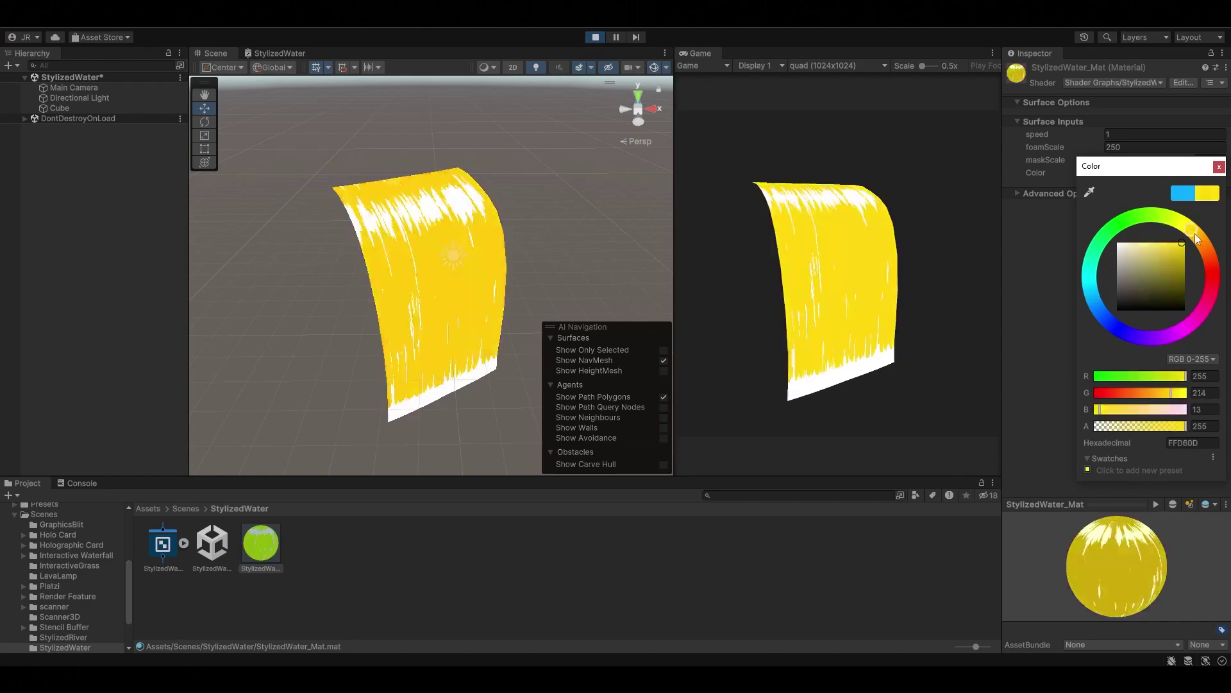
pyautogui.moveTo(1197, 238); pyautogui.dragTo(1098, 303)
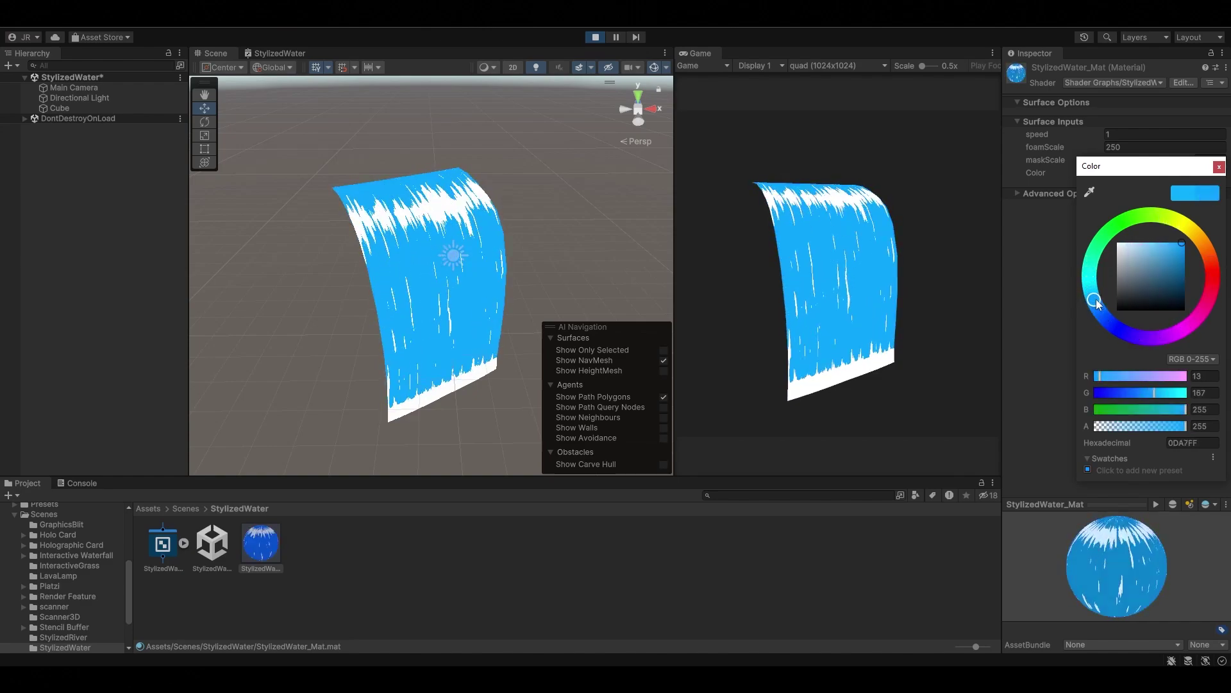
pyautogui.click(1060, 104)
pyautogui.moveTo(1117, 158); pyautogui.dragTo(1117, 160)
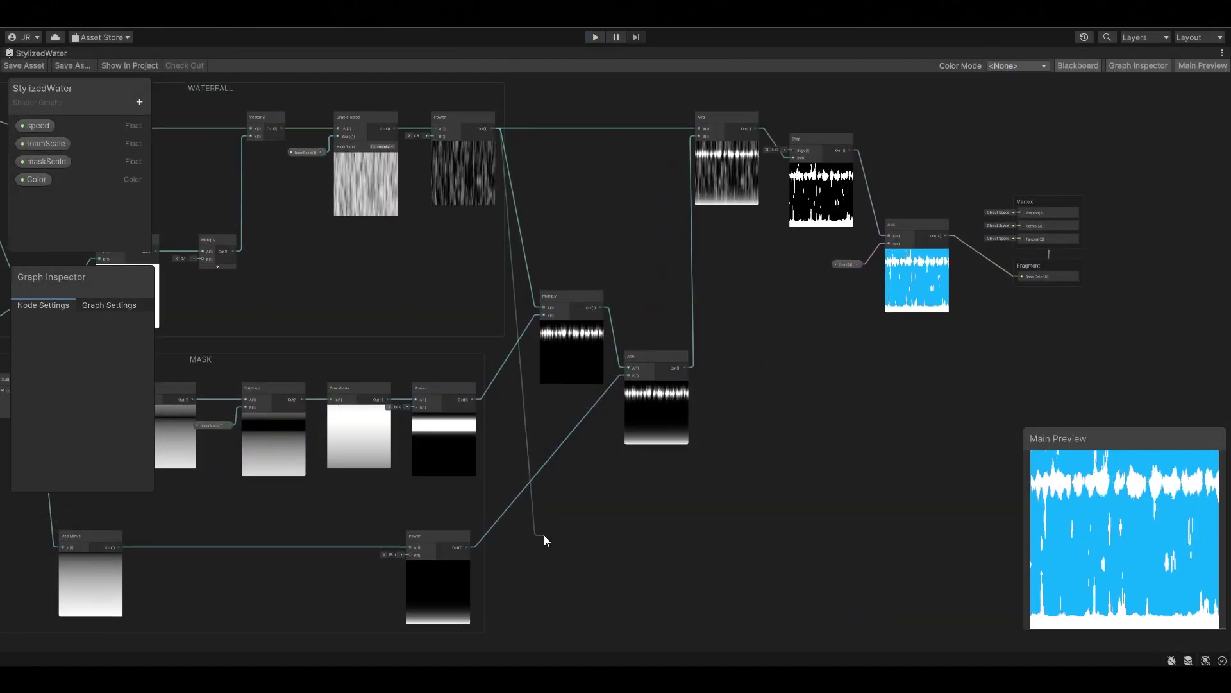
# Add a Normal From Height node fed by the Power output
pyautogui.moveTo(524, 390); pyautogui.dragTo(544, 535)
pyautogui.write('normal')
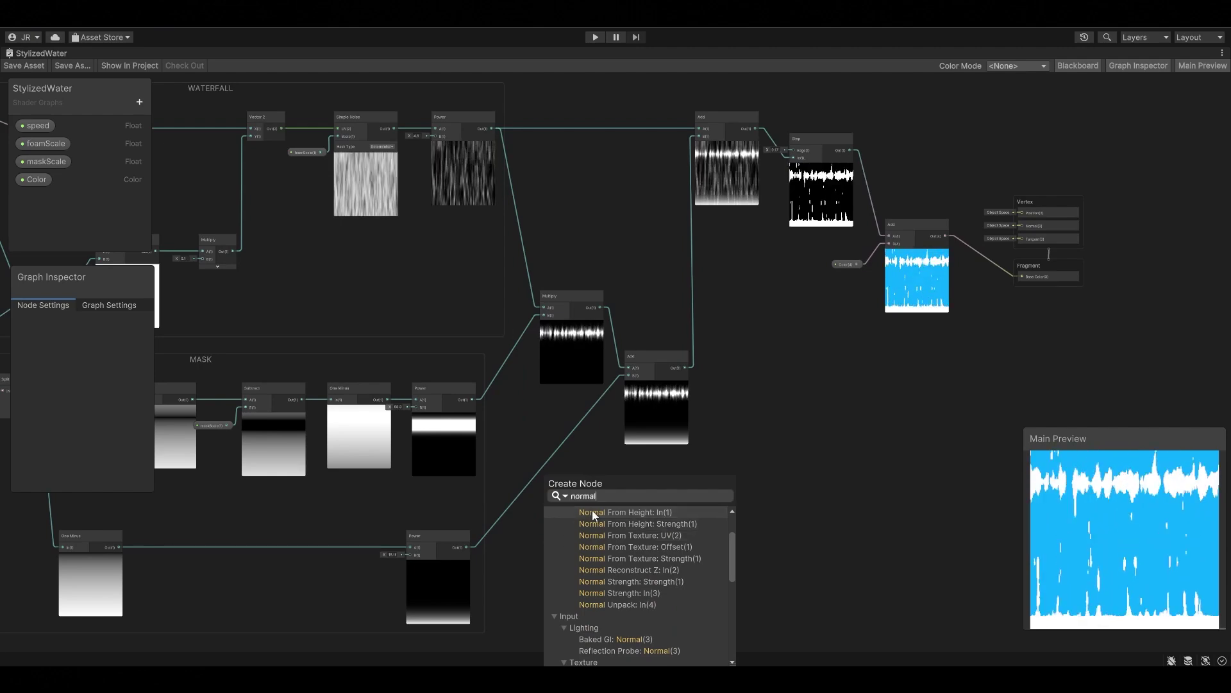
pyautogui.click(591, 511)
pyautogui.scroll(3, 571, 535)
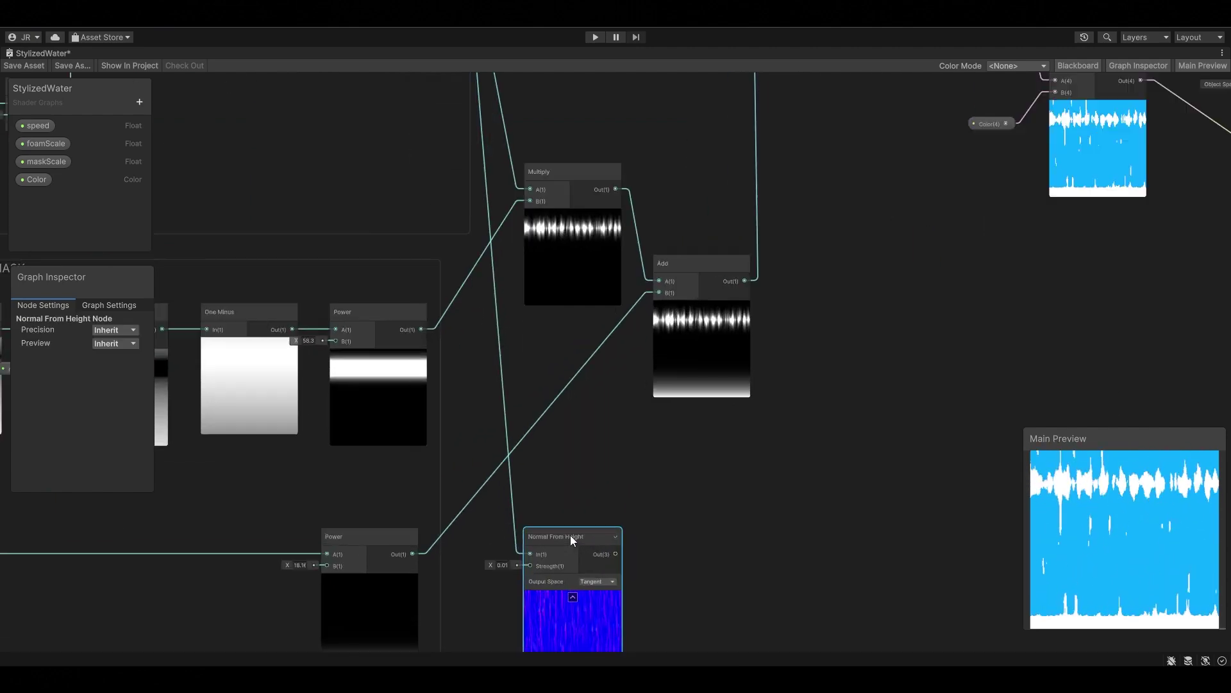
pyautogui.moveTo(571, 535); pyautogui.dragTo(585, 395, button='middle')
pyautogui.click(788, 403)
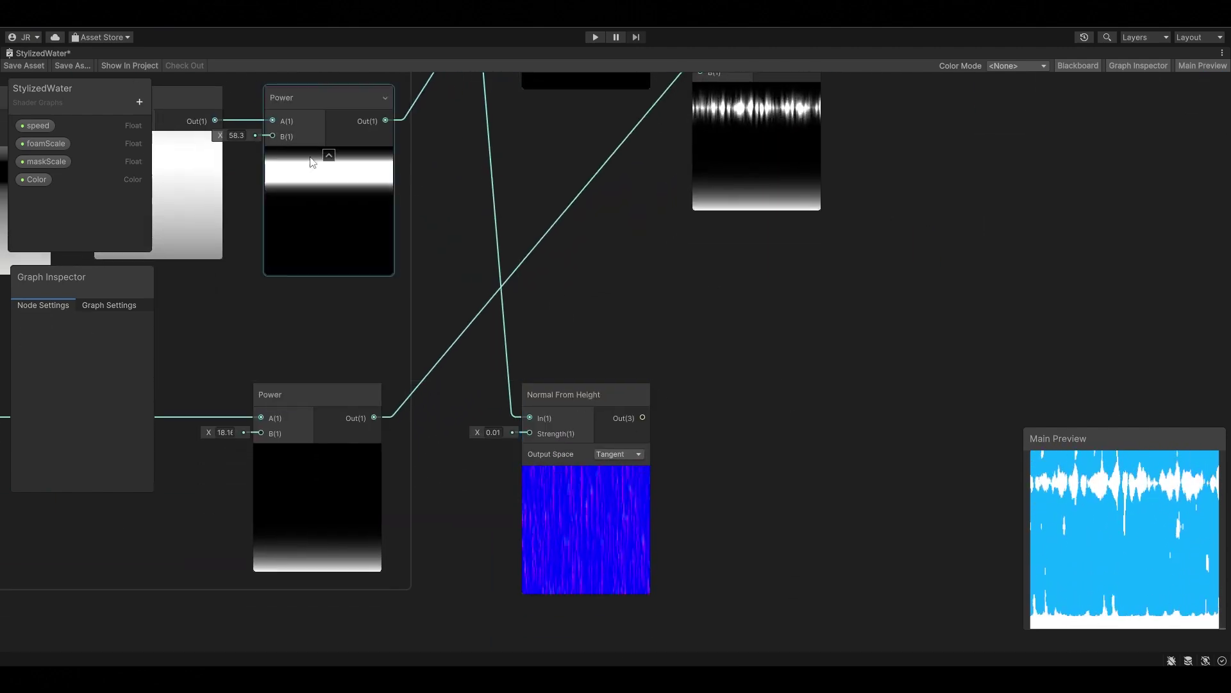
# Create a Float property refractionStrength as a slider with maximum 0.1
pyautogui.click(139, 104)
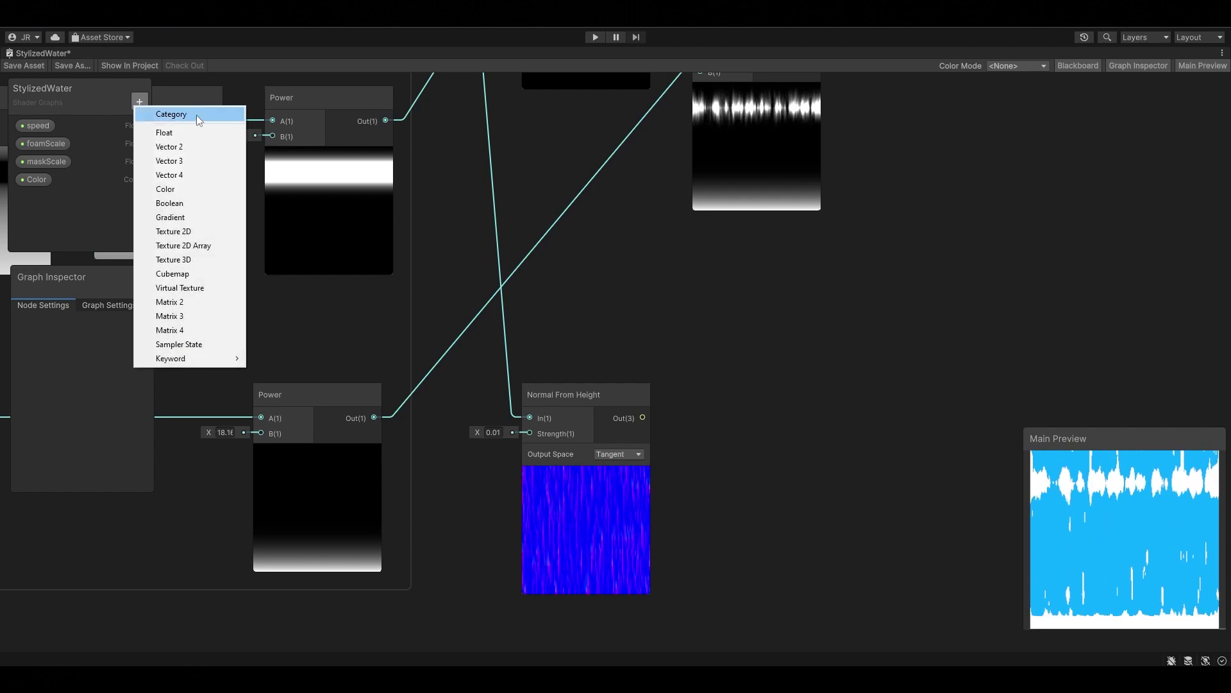
pyautogui.click(200, 132)
pyautogui.write('refractionStreng')
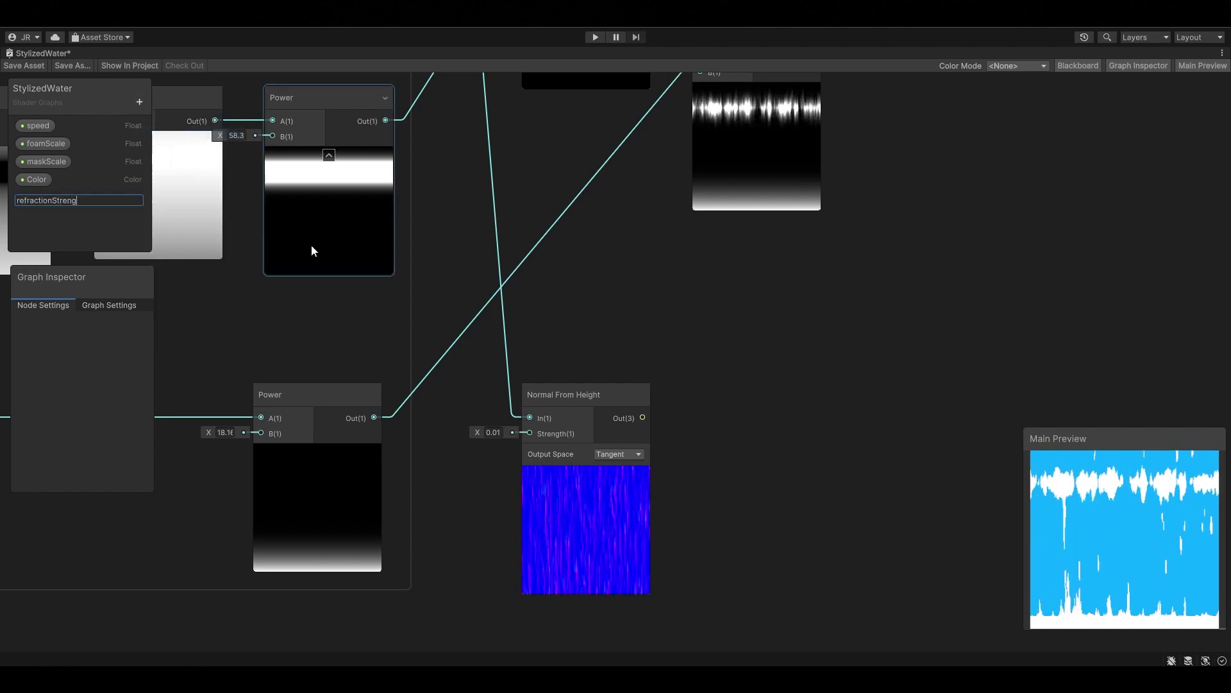
pyautogui.write('th')
pyautogui.press('Return')
pyautogui.click(54, 193)
pyautogui.write('0.05')
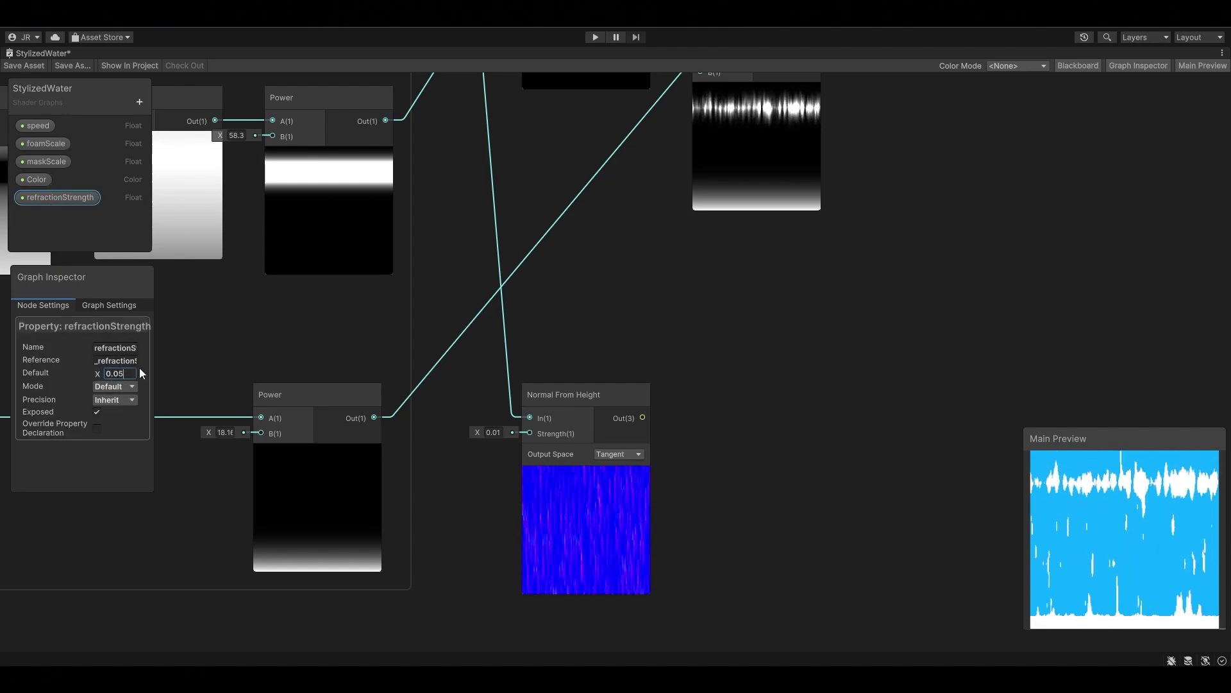
pyautogui.click(105, 386)
pyautogui.click(121, 414)
pyautogui.write('0.1')
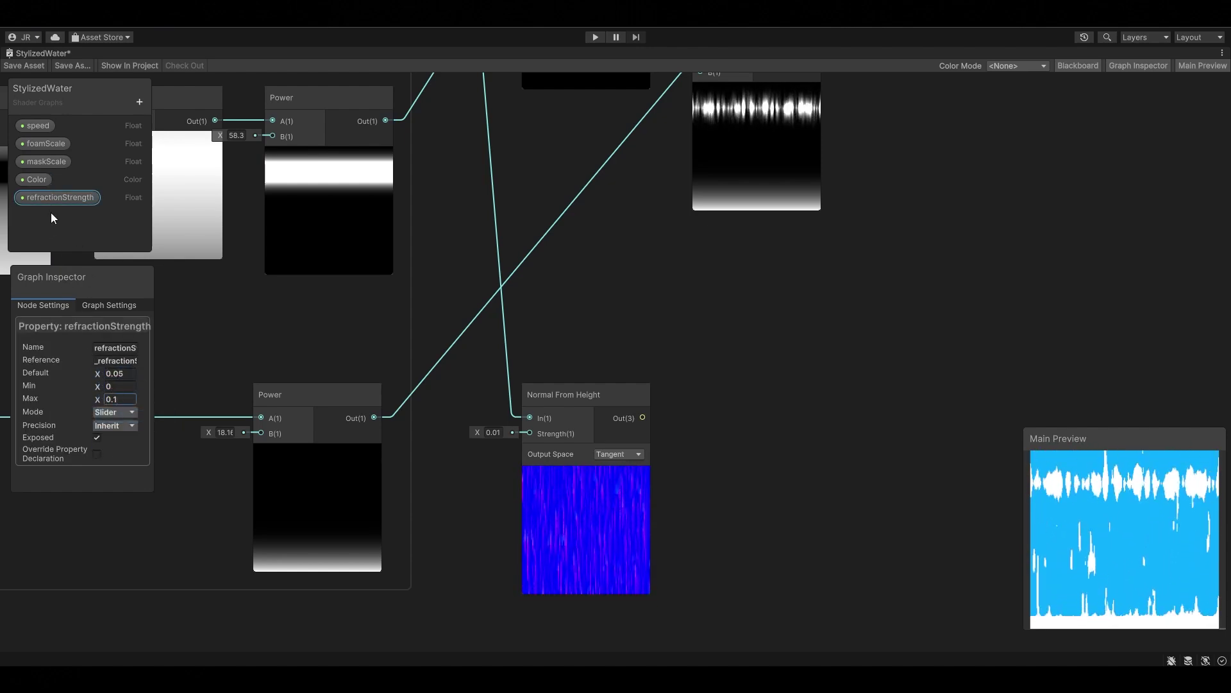
pyautogui.press('Return')
# Wire refractionStrength into Normal From Height's Strength and tidy the graph
pyautogui.moveTo(444, 454)
pyautogui.mouseDown()
pyautogui.moveTo(472, 480)
pyautogui.moveTo(436, 482)
pyautogui.moveTo(527, 434)
pyautogui.mouseUp()
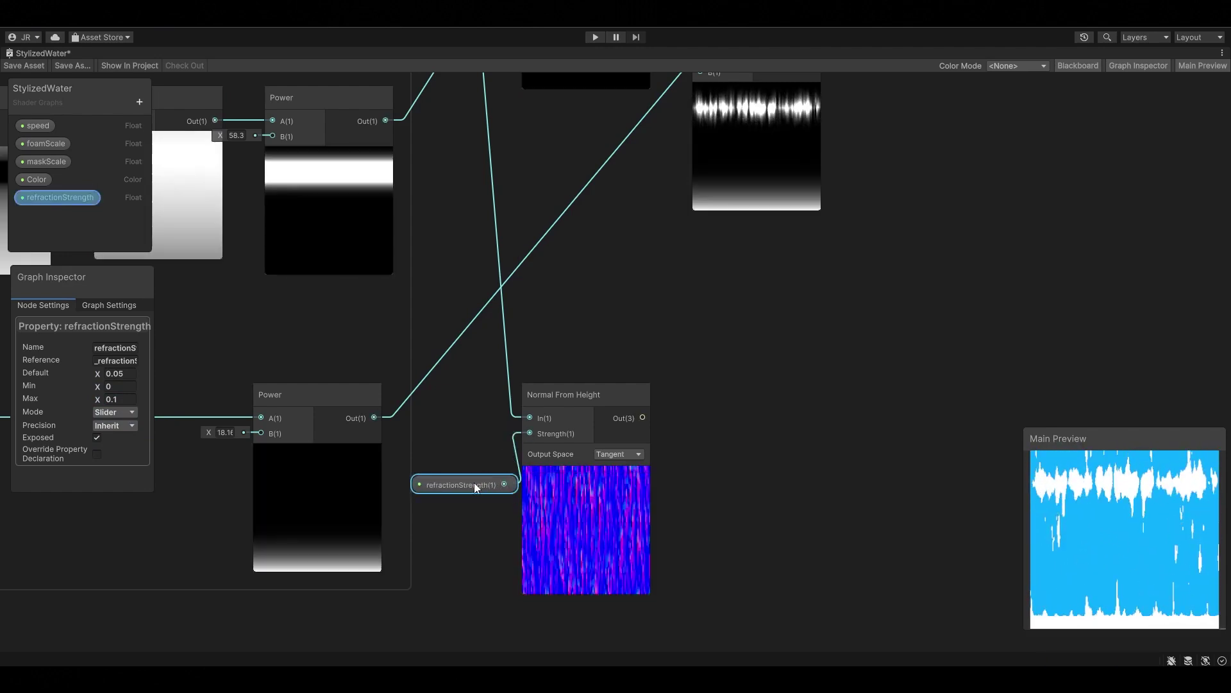
pyautogui.moveTo(474, 482); pyautogui.dragTo(463, 472)
pyautogui.click(451, 405)
pyautogui.click(611, 507)
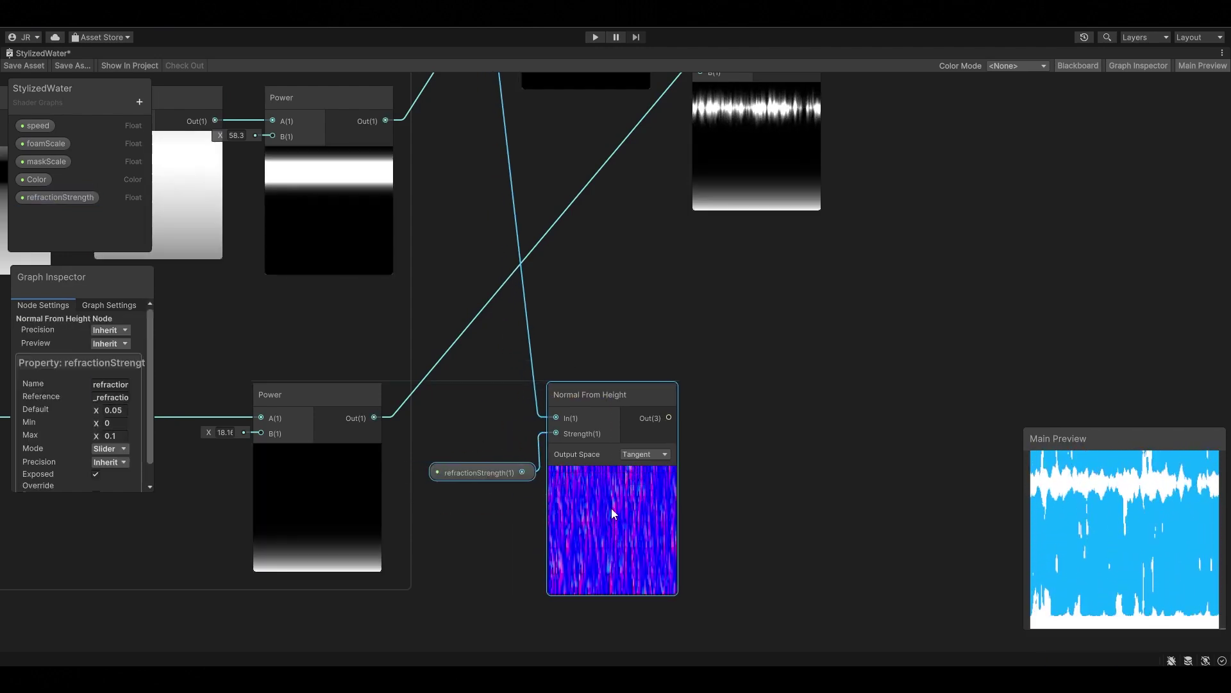
pyautogui.click(741, 404)
pyautogui.moveTo(741, 404)
pyautogui.mouseDown(button='middle')
pyautogui.moveTo(616, 425)
pyautogui.moveTo(530, 401)
pyautogui.mouseUp(button='middle')
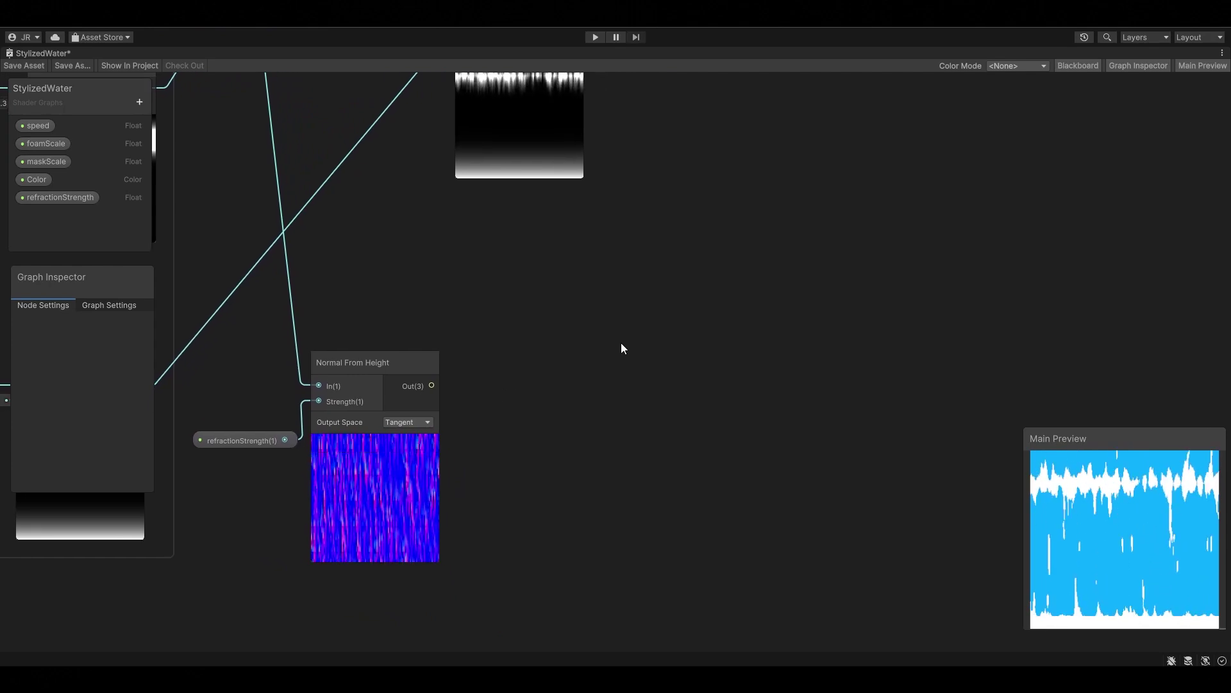
# Add a Scene Color node to the graph
pyautogui.press('space')
pyautogui.write('scene')
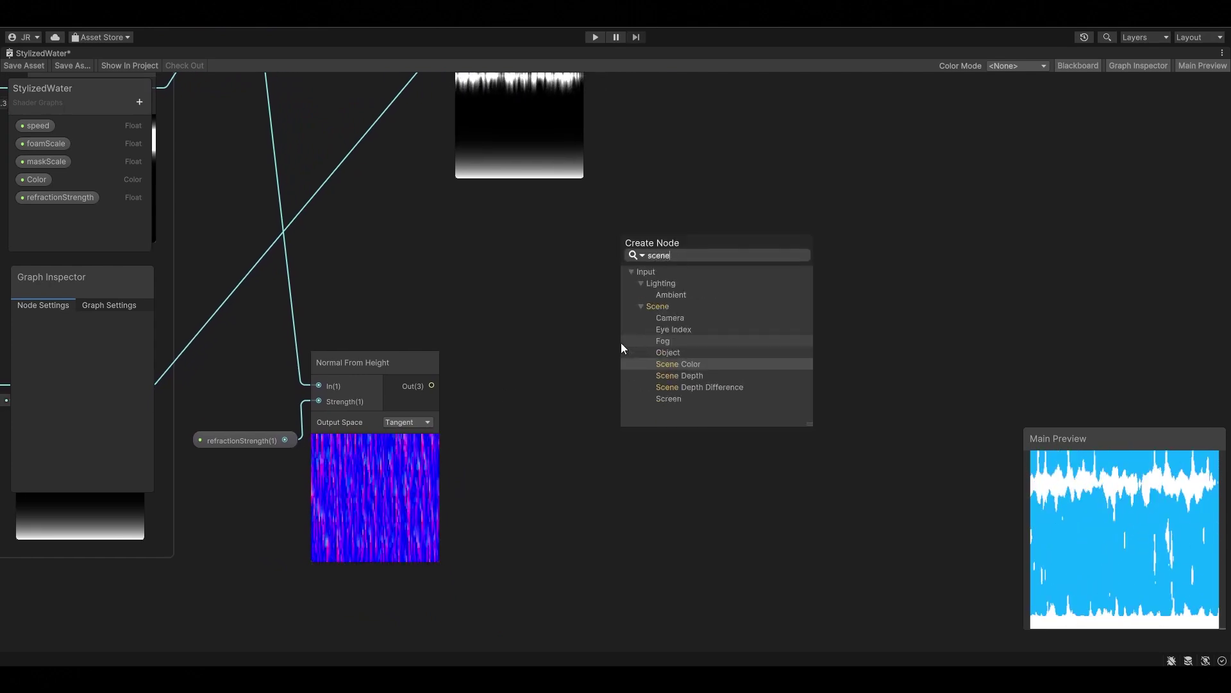
pyautogui.write(' col')
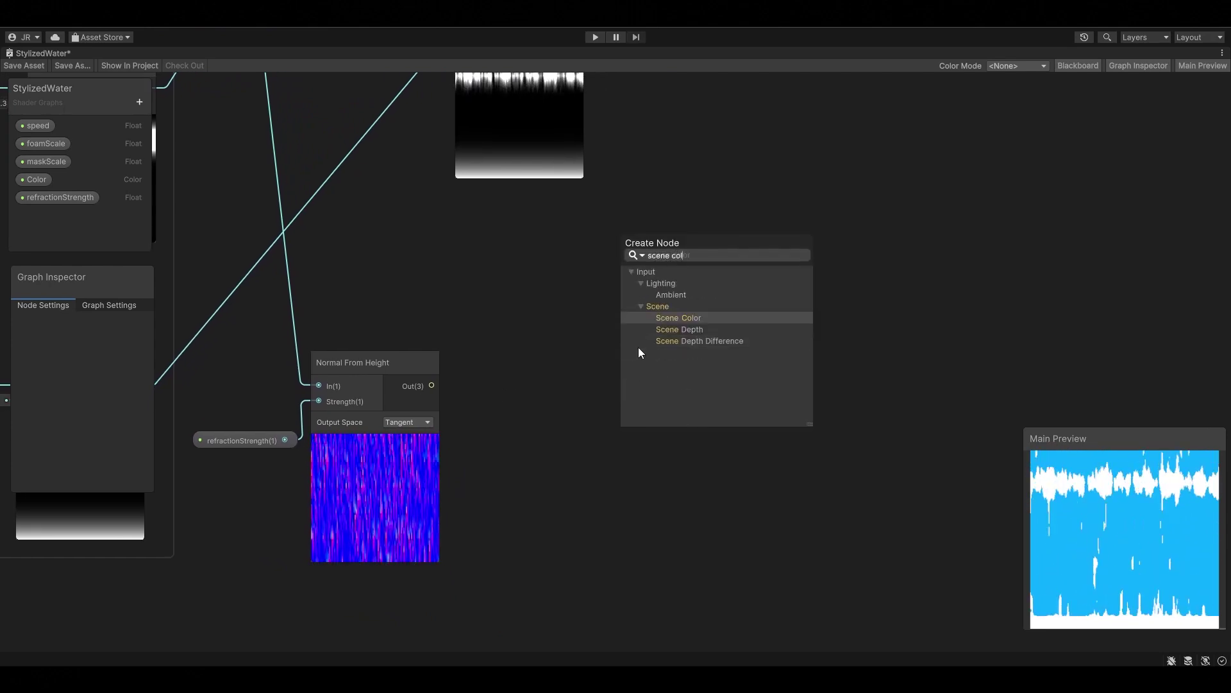
pyautogui.click(698, 319)
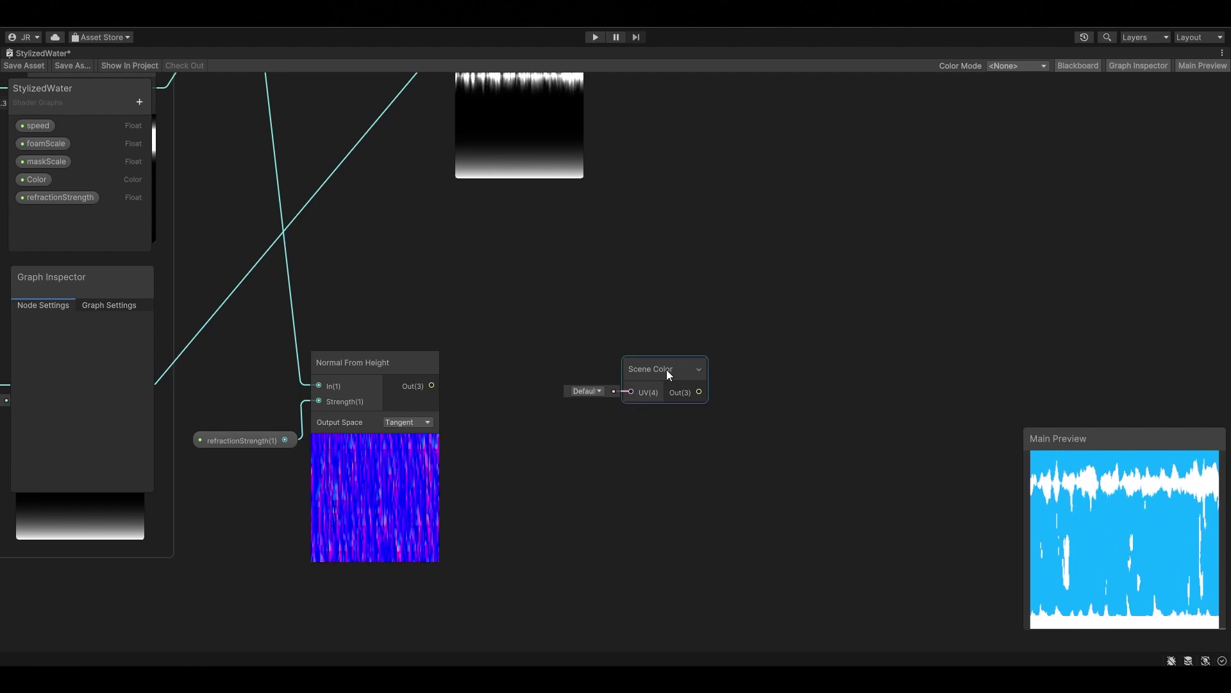
pyautogui.moveTo(667, 370); pyautogui.dragTo(784, 315)
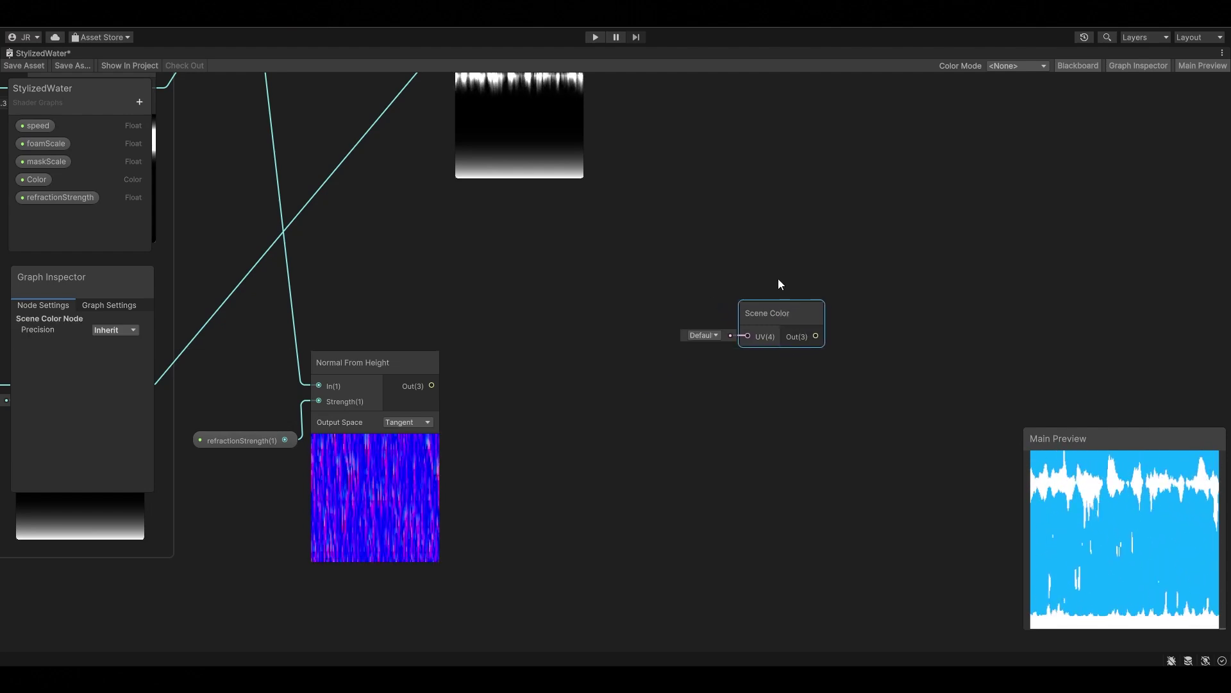
# Add a Tiling And Offset node feeding Scene Color's UV input
pyautogui.press('space')
pyautogui.write('til')
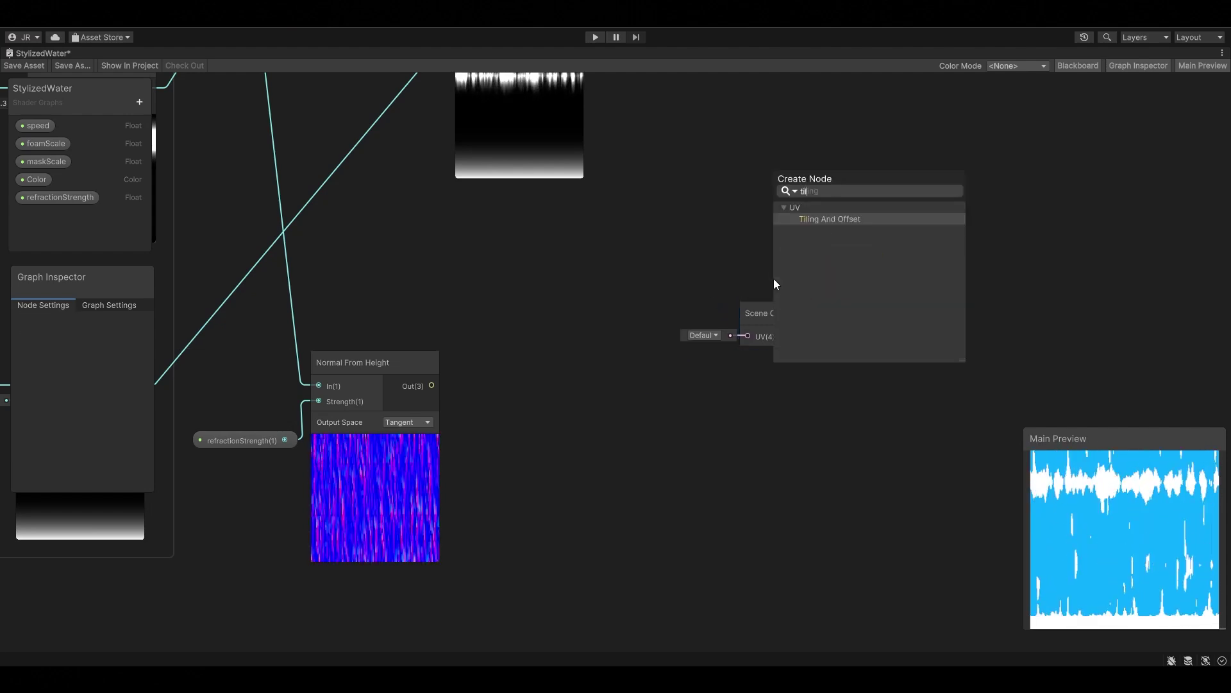
pyautogui.press('Return')
pyautogui.moveTo(767, 307); pyautogui.dragTo(614, 306)
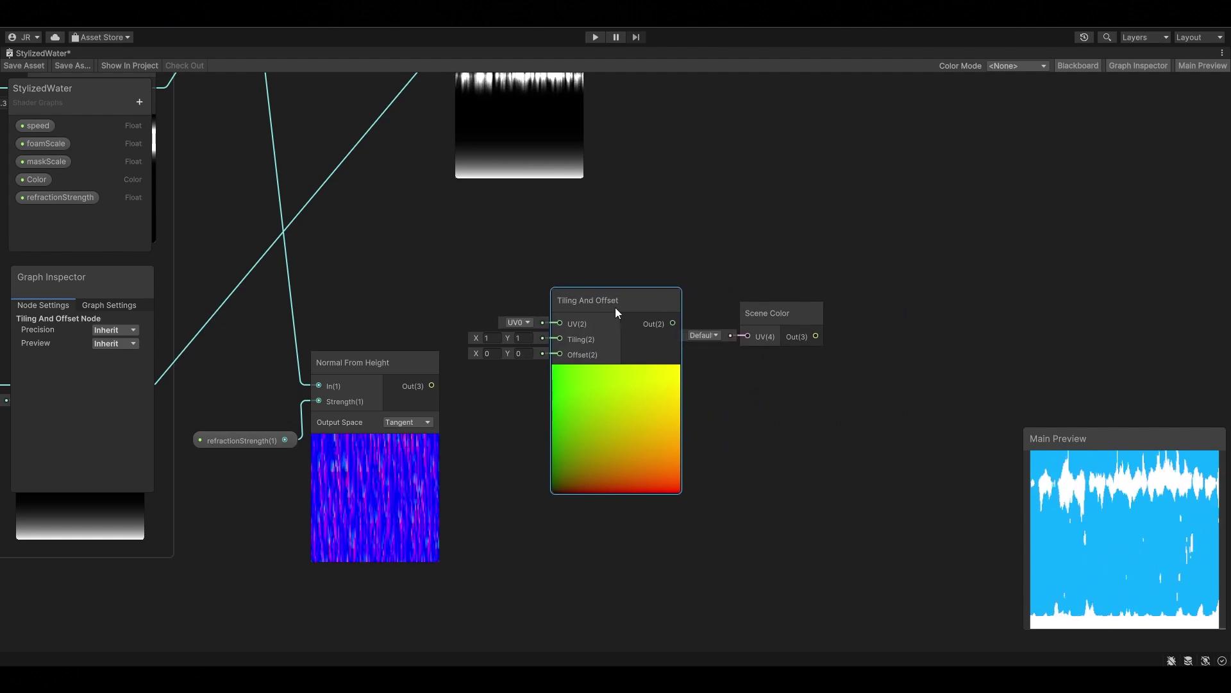
pyautogui.moveTo(757, 306); pyautogui.dragTo(796, 308)
pyautogui.moveTo(606, 306); pyautogui.dragTo(697, 327)
pyautogui.press('space')
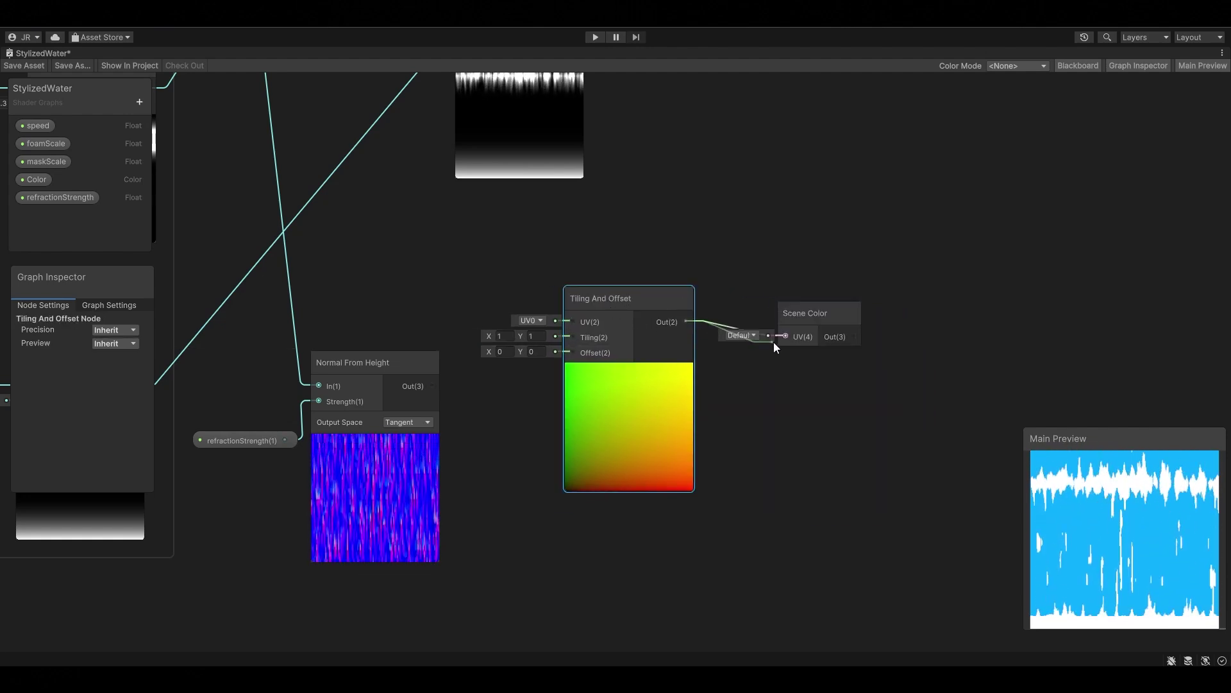
pyautogui.moveTo(773, 332); pyautogui.dragTo(785, 336)
pyautogui.moveTo(680, 297); pyautogui.dragTo(703, 299)
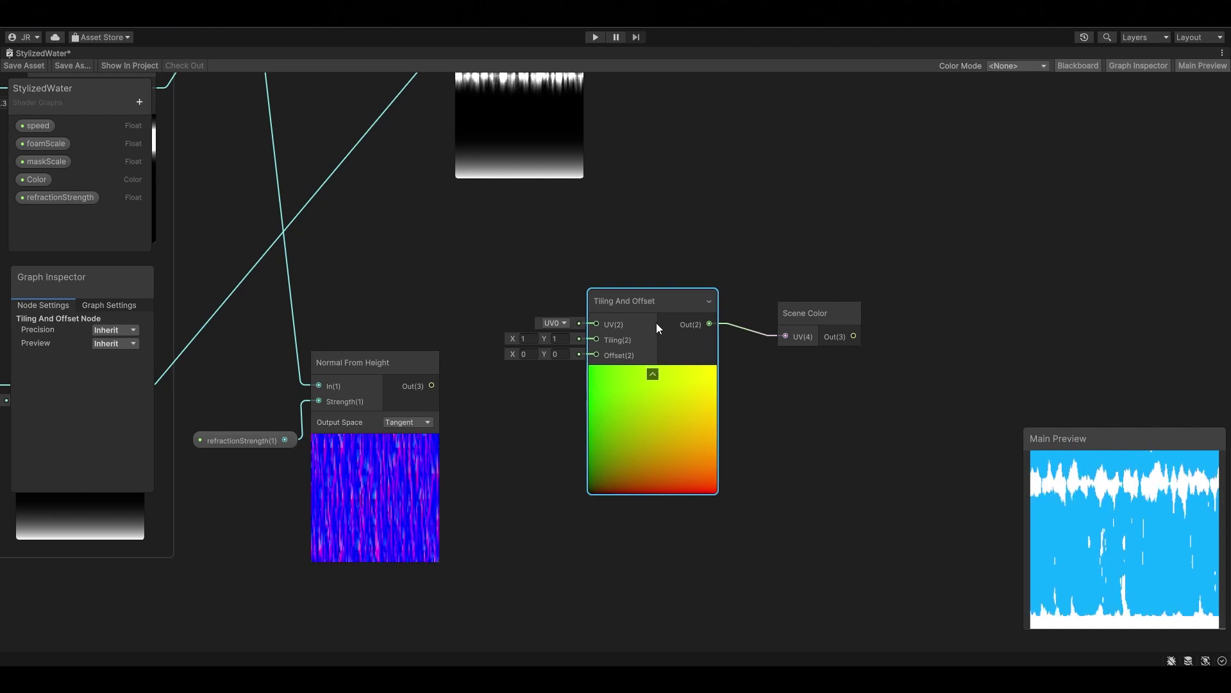
pyautogui.click(659, 265)
# Add a Default-mode Screen Position node feeding Tiling And Offset's UV
pyautogui.press('space')
pyautogui.write('screen')
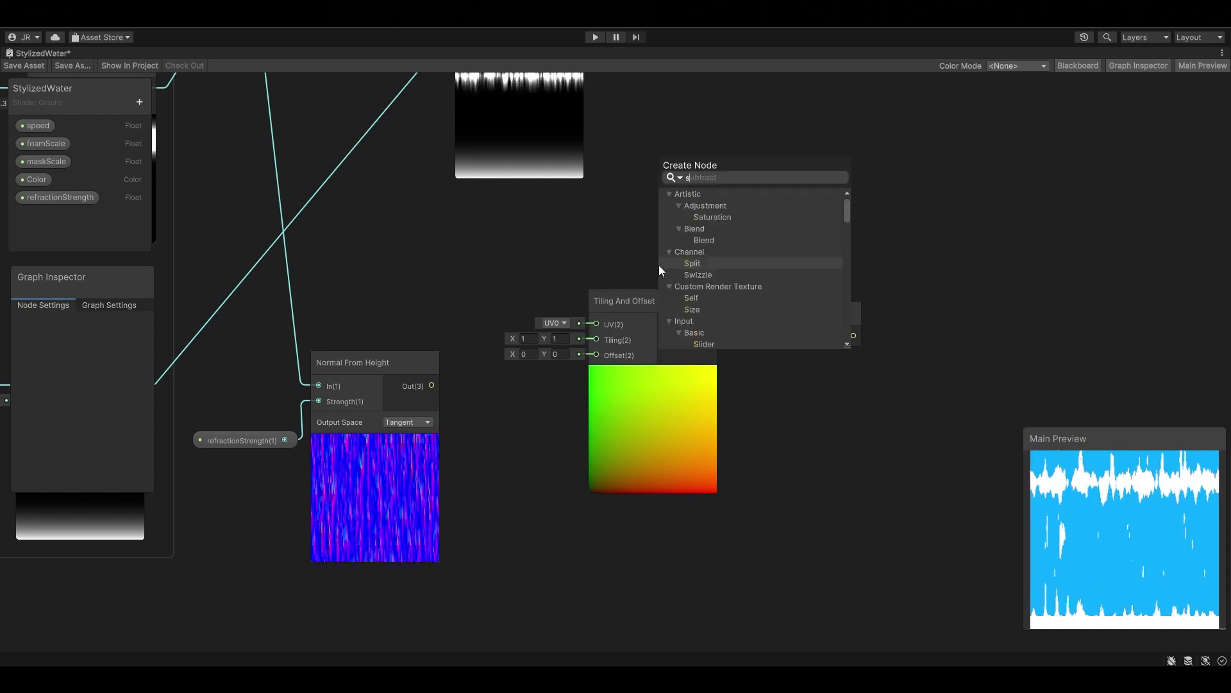
pyautogui.press('Up')
pyautogui.press('Up')
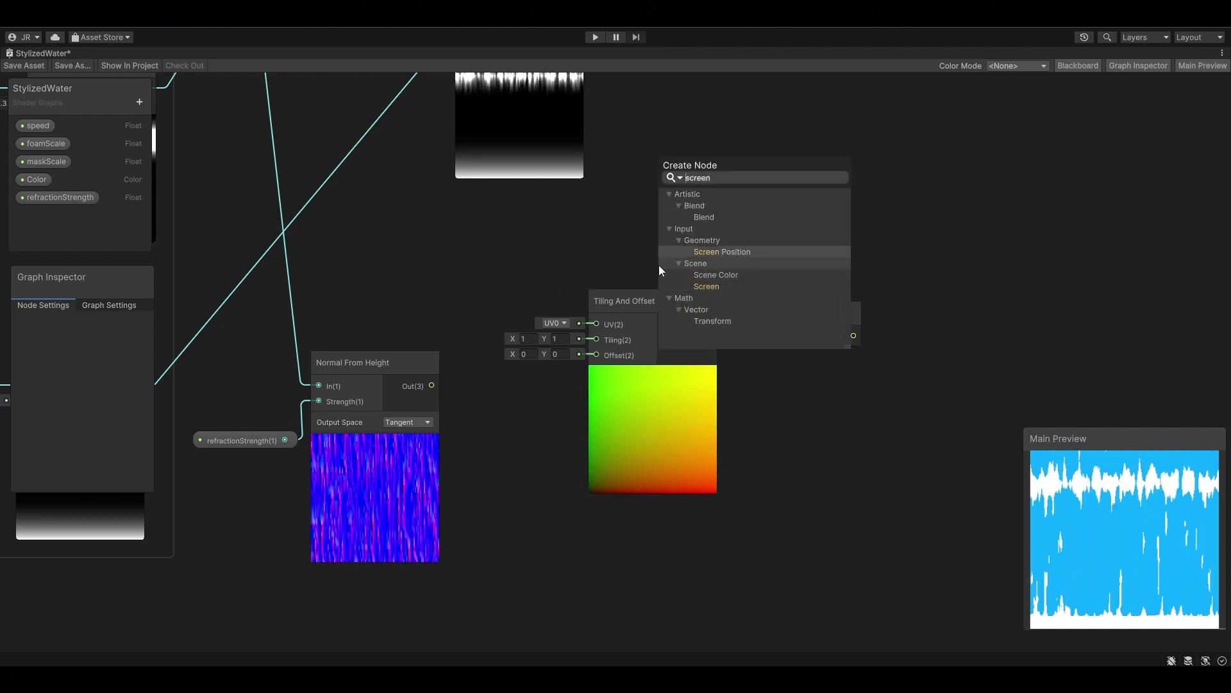
pyautogui.press('Return')
pyautogui.click(734, 350)
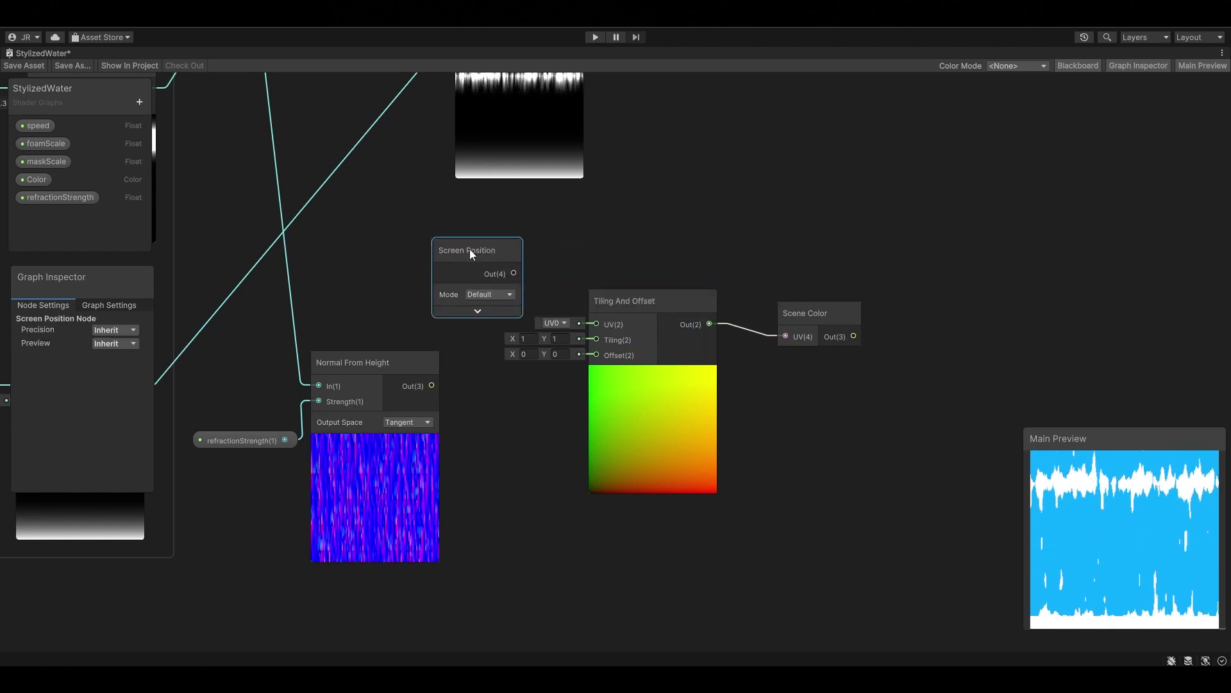
pyautogui.moveTo(711, 322); pyautogui.dragTo(425, 277)
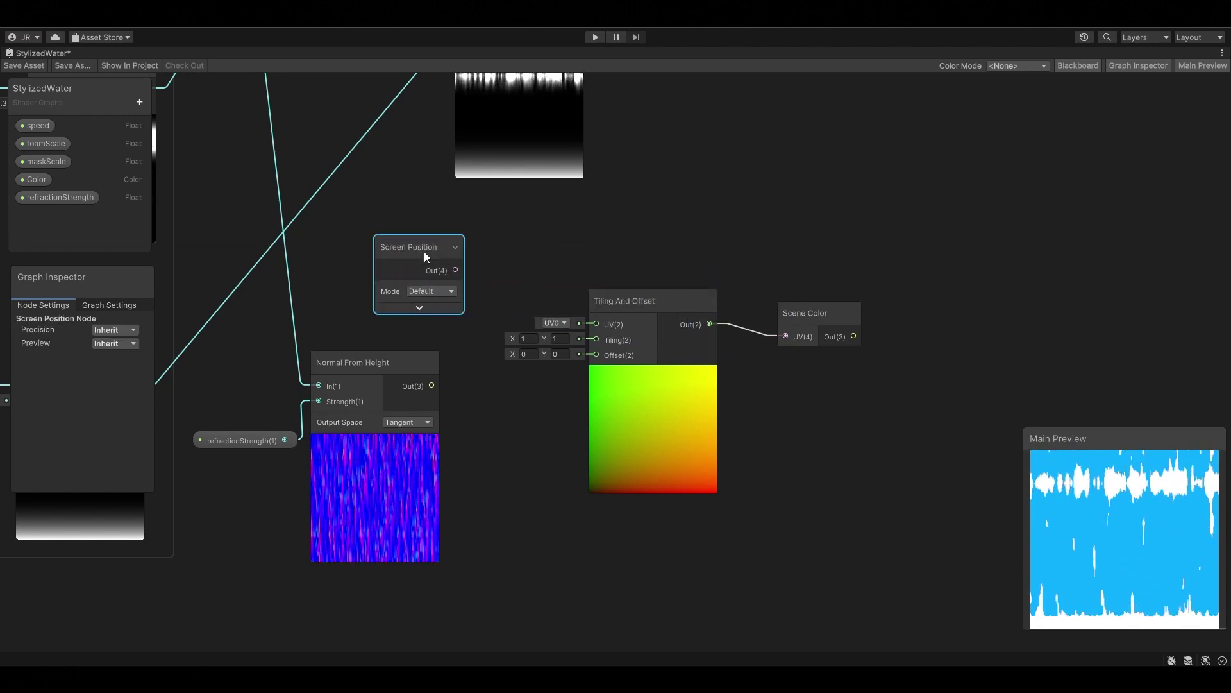
pyautogui.click(441, 290)
pyautogui.moveTo(456, 269); pyautogui.dragTo(596, 319)
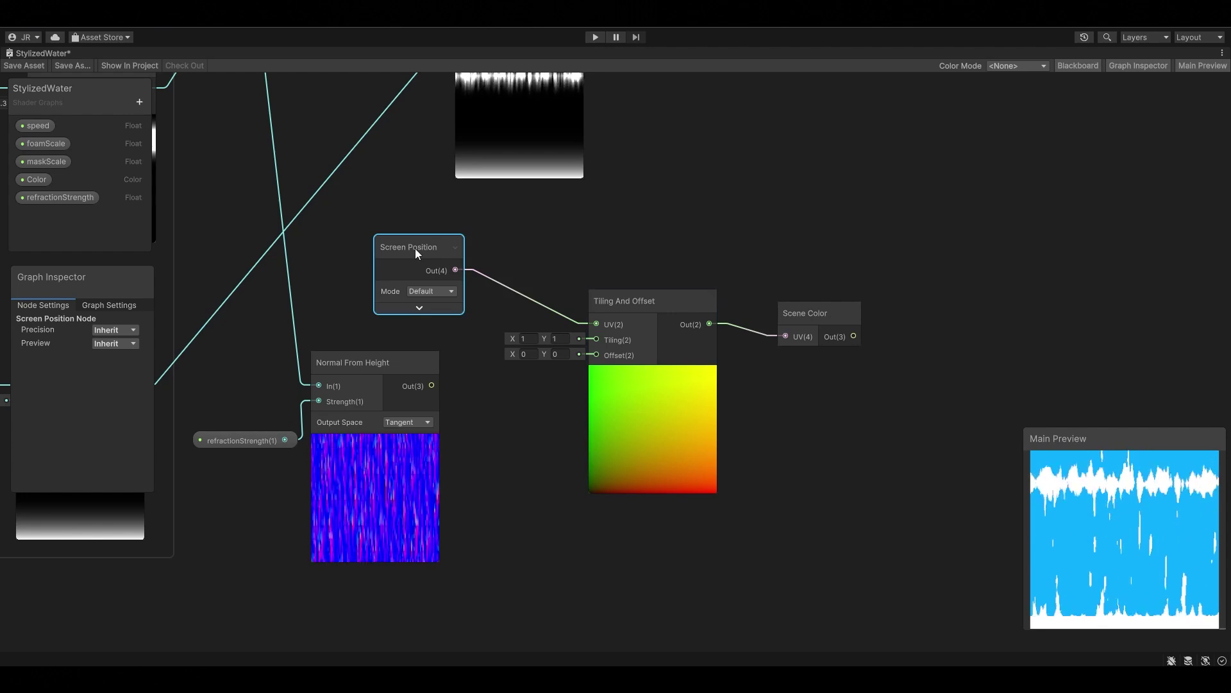
pyautogui.moveTo(415, 248); pyautogui.dragTo(427, 257)
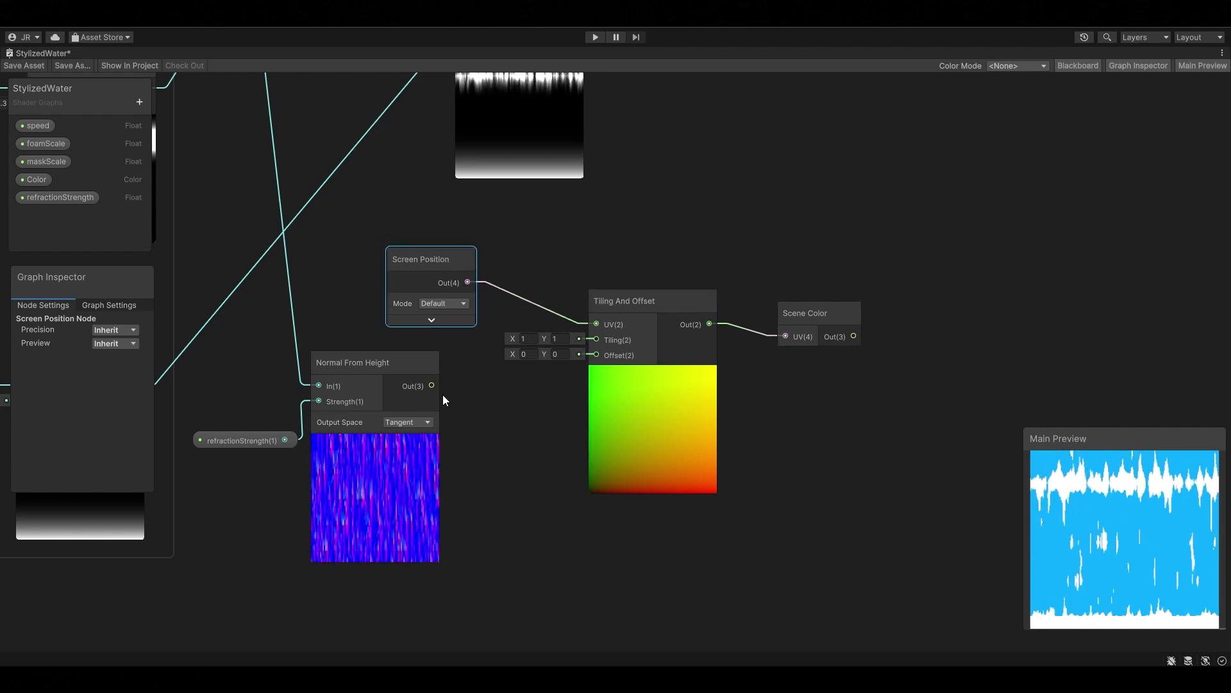
# Link Normal From Height's output into the Offset input and select the refraction nodes
pyautogui.moveTo(432, 385); pyautogui.dragTo(596, 355)
pyautogui.click(763, 408)
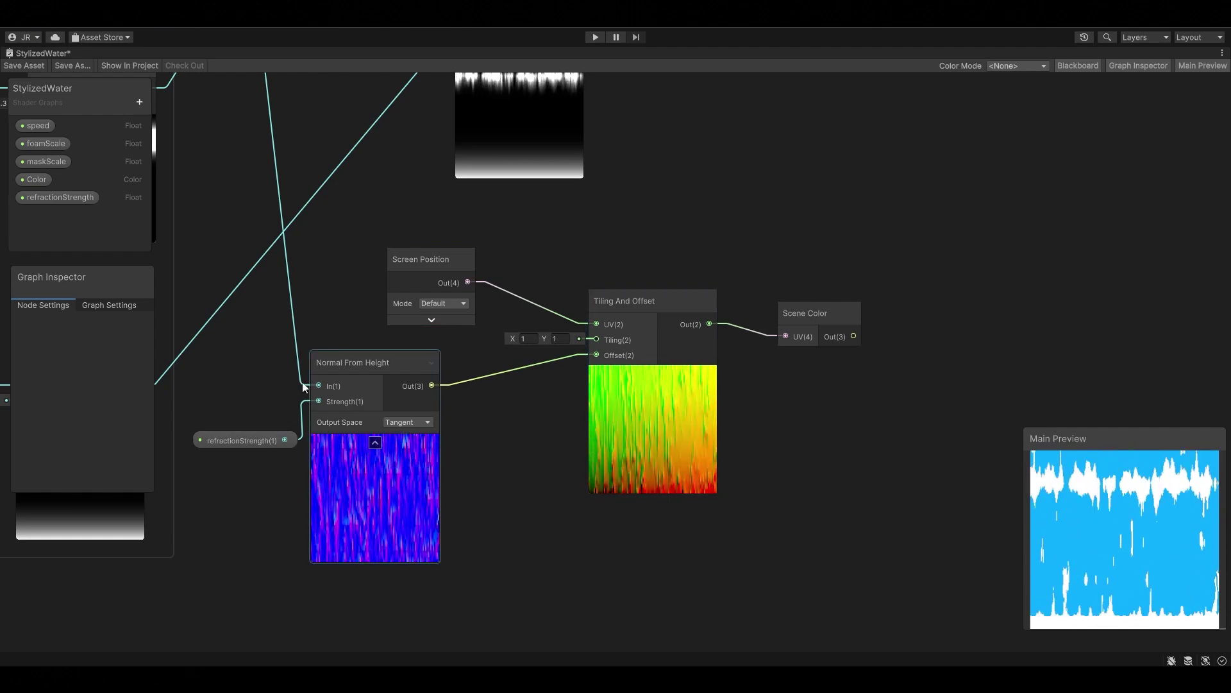
pyautogui.moveTo(251, 376); pyautogui.dragTo(406, 490)
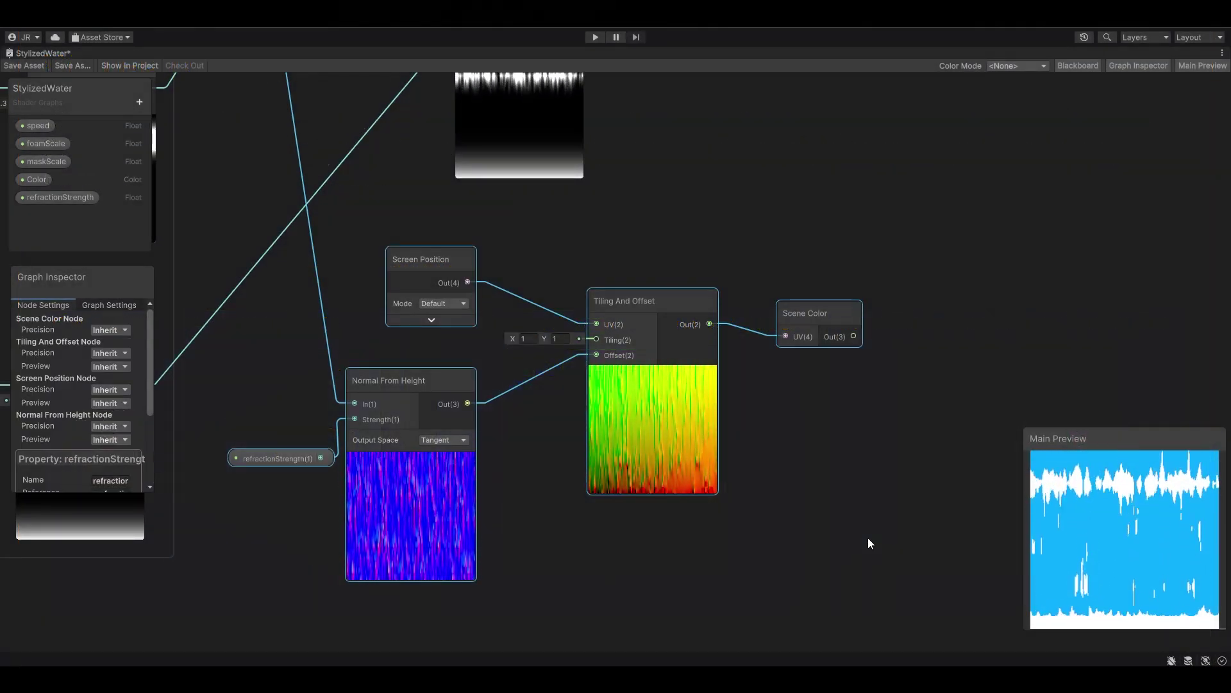
# Group the selected refraction nodes under the title REFRACTION
pyautogui.hotkey('ctrl', 'g')
pyautogui.write('REFRACT')
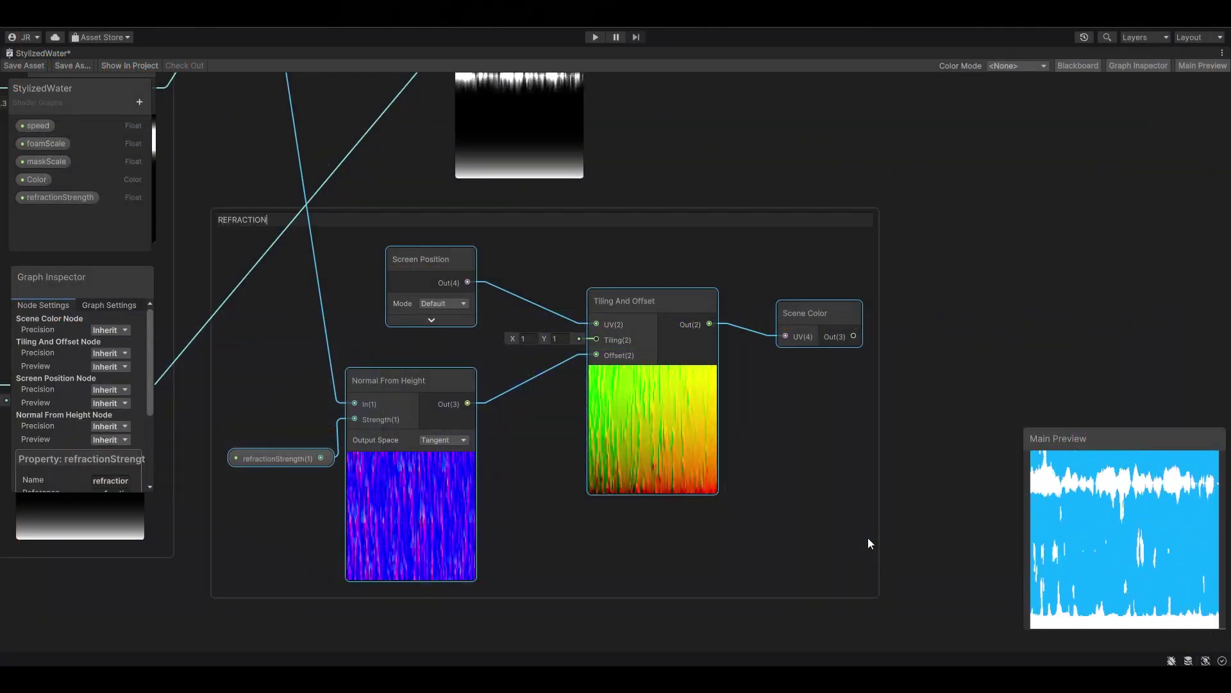
pyautogui.write('ION')
pyautogui.press('Return')
# Add a Blend node with the Add result wired into its Base input
pyautogui.scroll(-3, 917, 243)
pyautogui.moveTo(917, 243); pyautogui.dragTo(596, 494, button='middle')
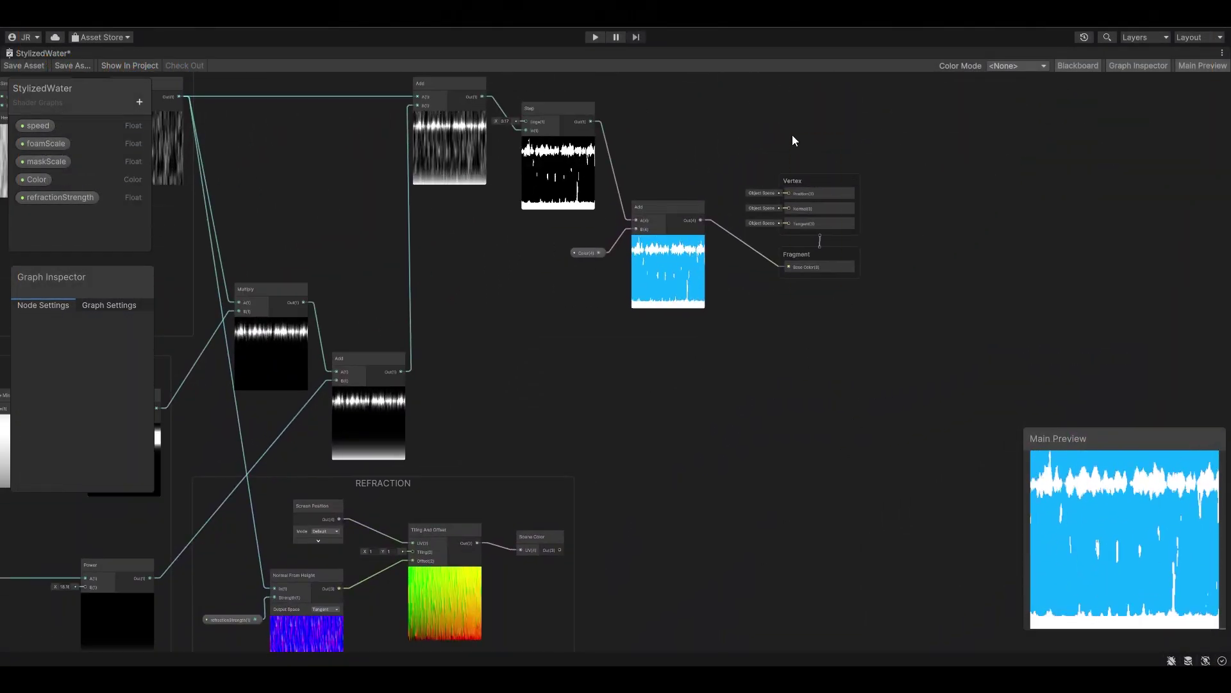
pyautogui.scroll(3, 794, 376)
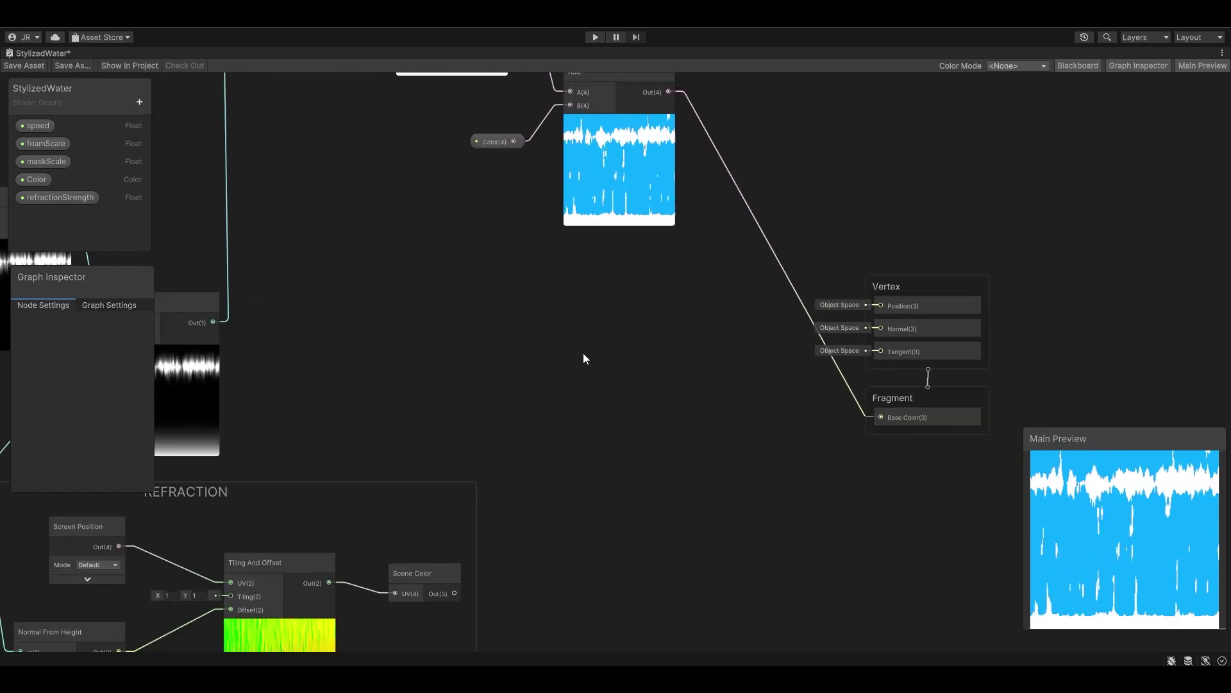
pyautogui.moveTo(583, 357)
pyautogui.mouseDown(button='middle')
pyautogui.moveTo(569, 379)
pyautogui.moveTo(621, 423)
pyautogui.mouseUp(button='middle')
pyautogui.press('space')
pyautogui.write('blend')
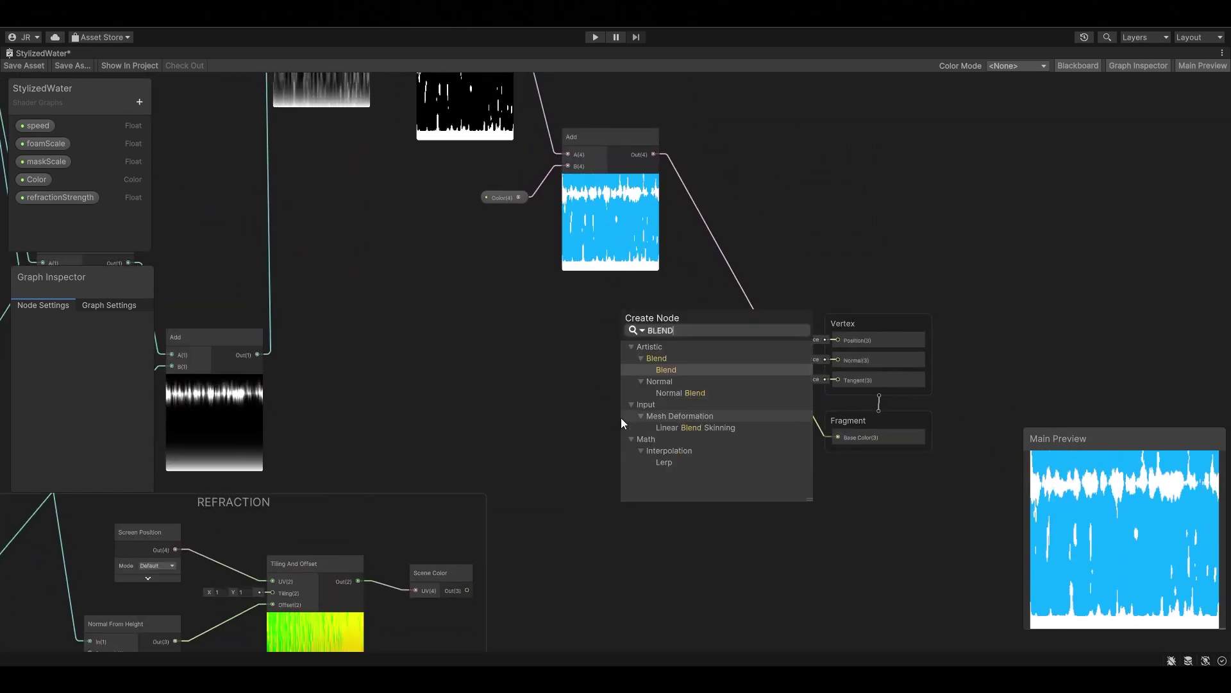
pyautogui.press('Return')
pyautogui.moveTo(663, 420); pyautogui.dragTo(665, 335)
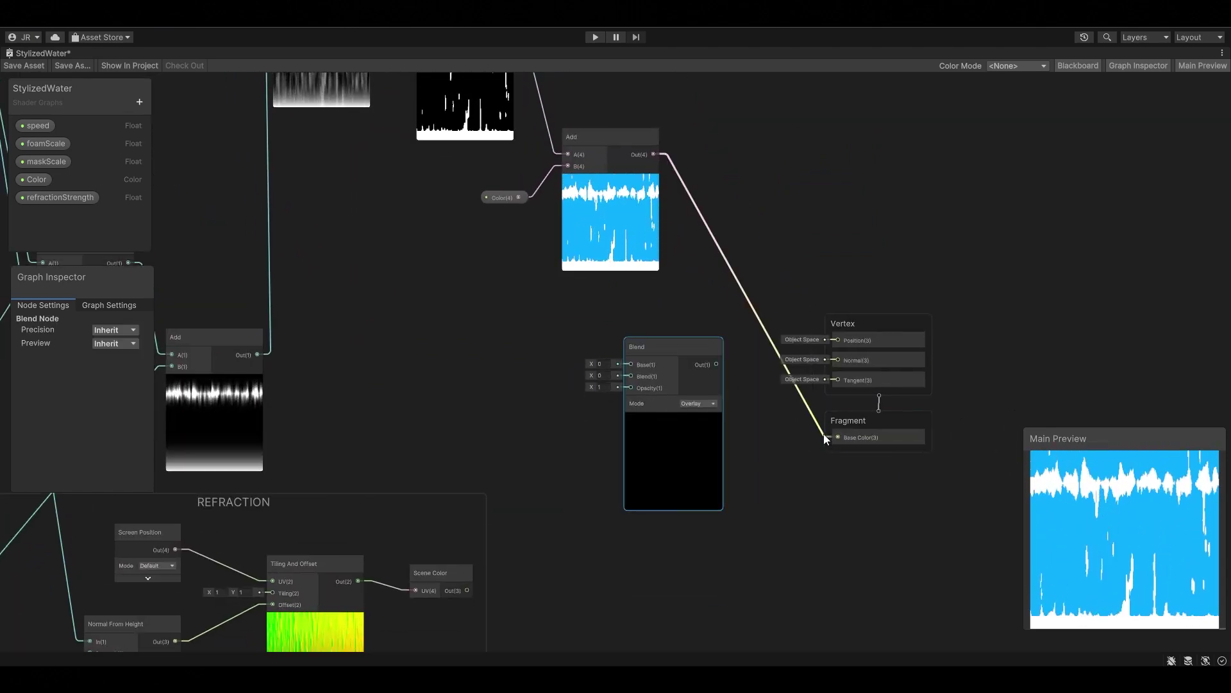
pyautogui.moveTo(823, 434)
pyautogui.mouseDown()
pyautogui.moveTo(633, 362)
pyautogui.moveTo(693, 349)
pyautogui.mouseUp()
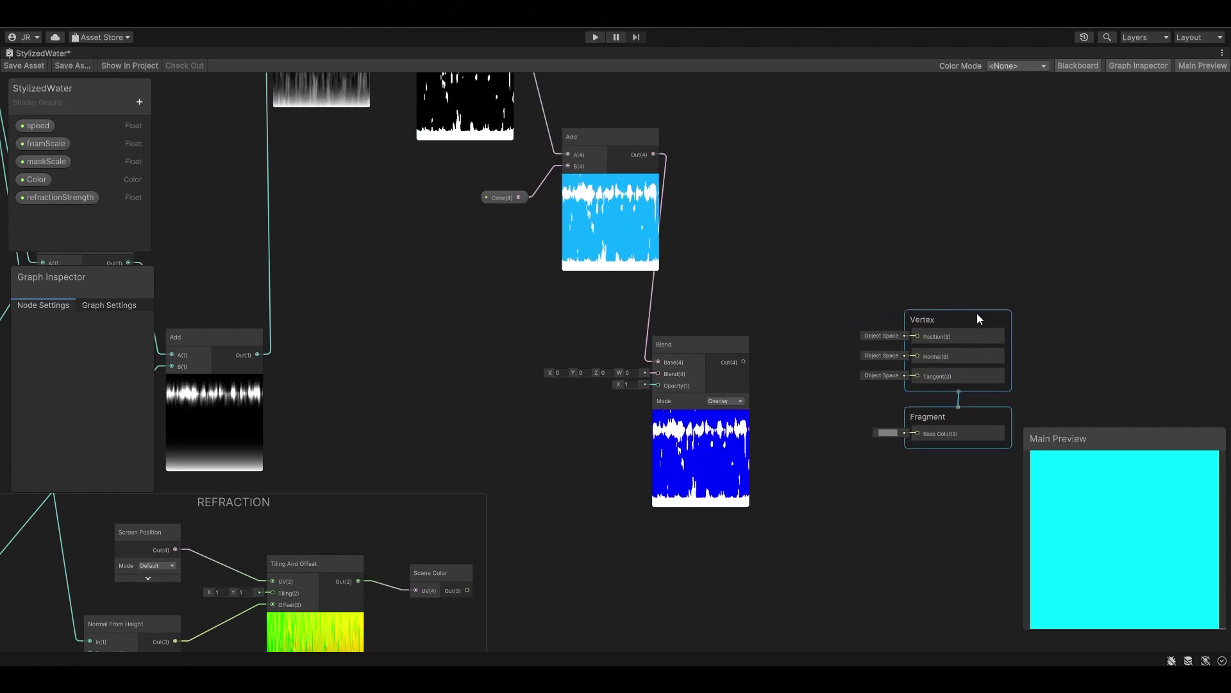
pyautogui.moveTo(976, 314); pyautogui.dragTo(1056, 311)
pyautogui.moveTo(667, 441); pyautogui.dragTo(696, 434)
# Connect Scene Color to Blend's Blend input and set the mode to Screen
pyautogui.scroll(1, 510, 514)
pyautogui.moveTo(511, 514); pyautogui.dragTo(528, 457, button='middle')
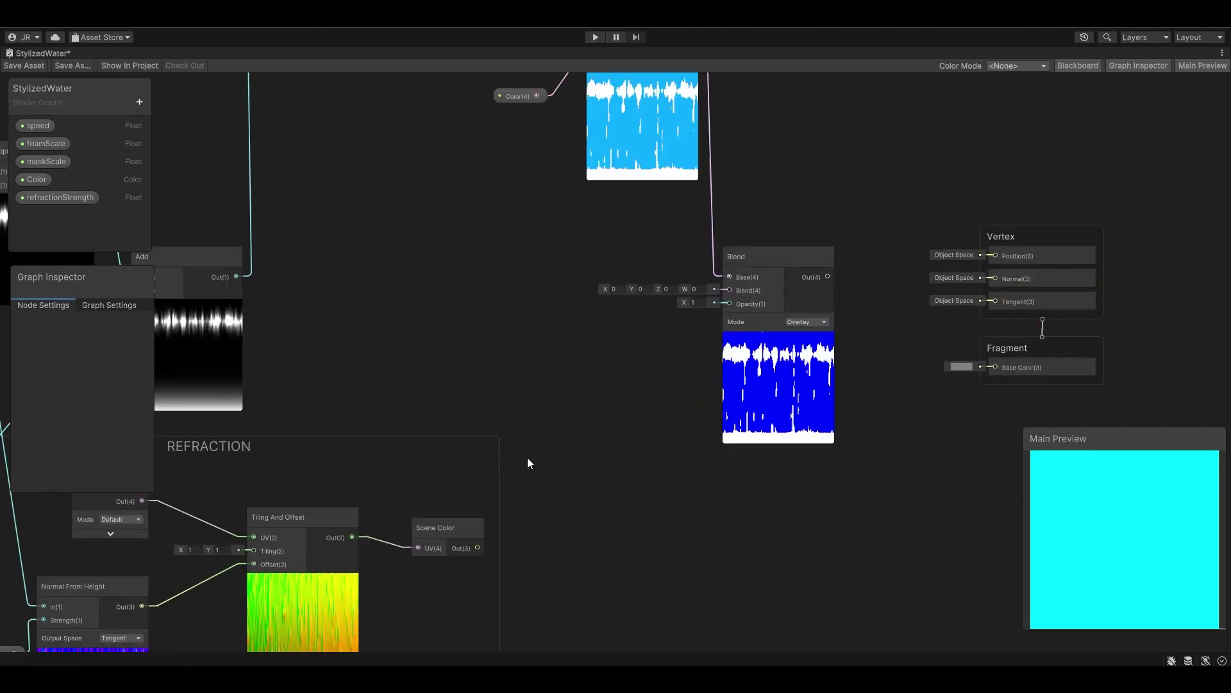
pyautogui.moveTo(479, 547)
pyautogui.mouseDown()
pyautogui.moveTo(569, 438)
pyautogui.moveTo(729, 290)
pyautogui.mouseUp()
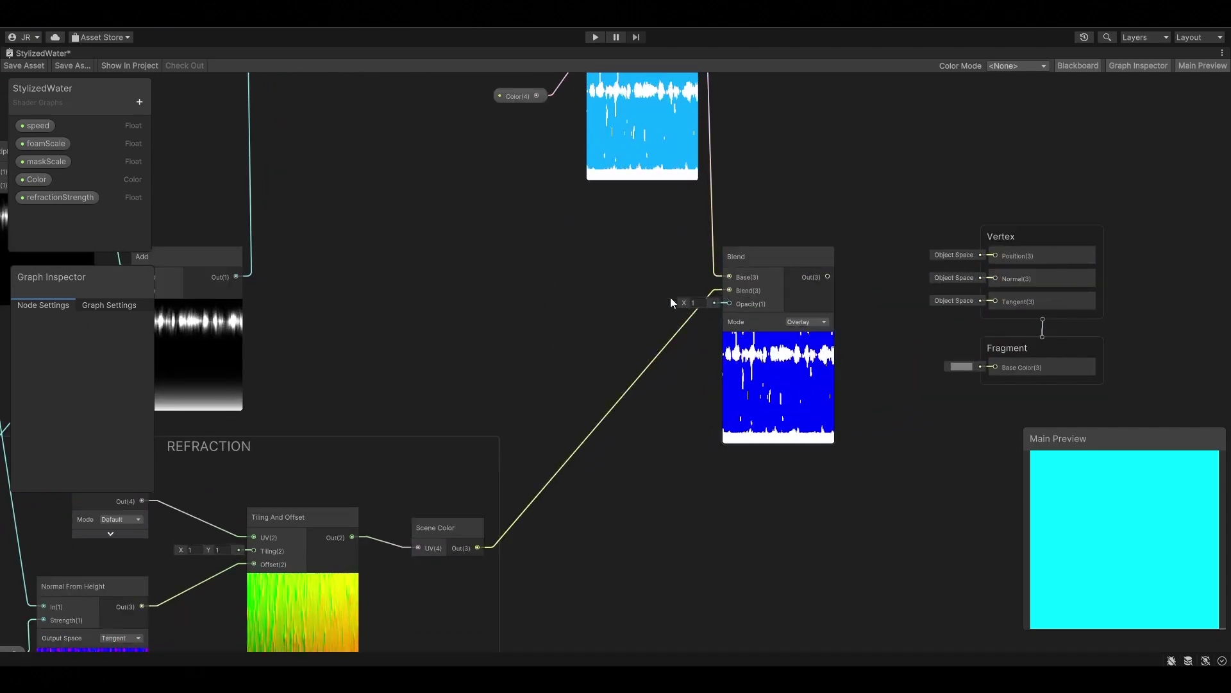
pyautogui.click(824, 321)
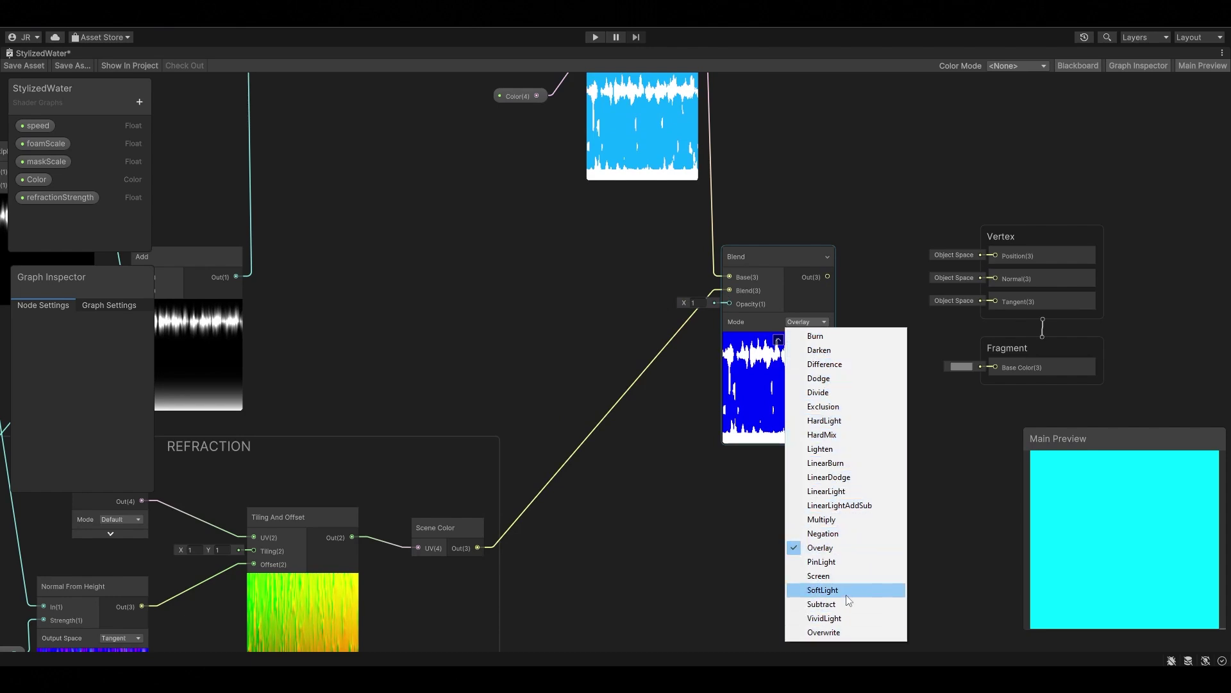
pyautogui.click(851, 576)
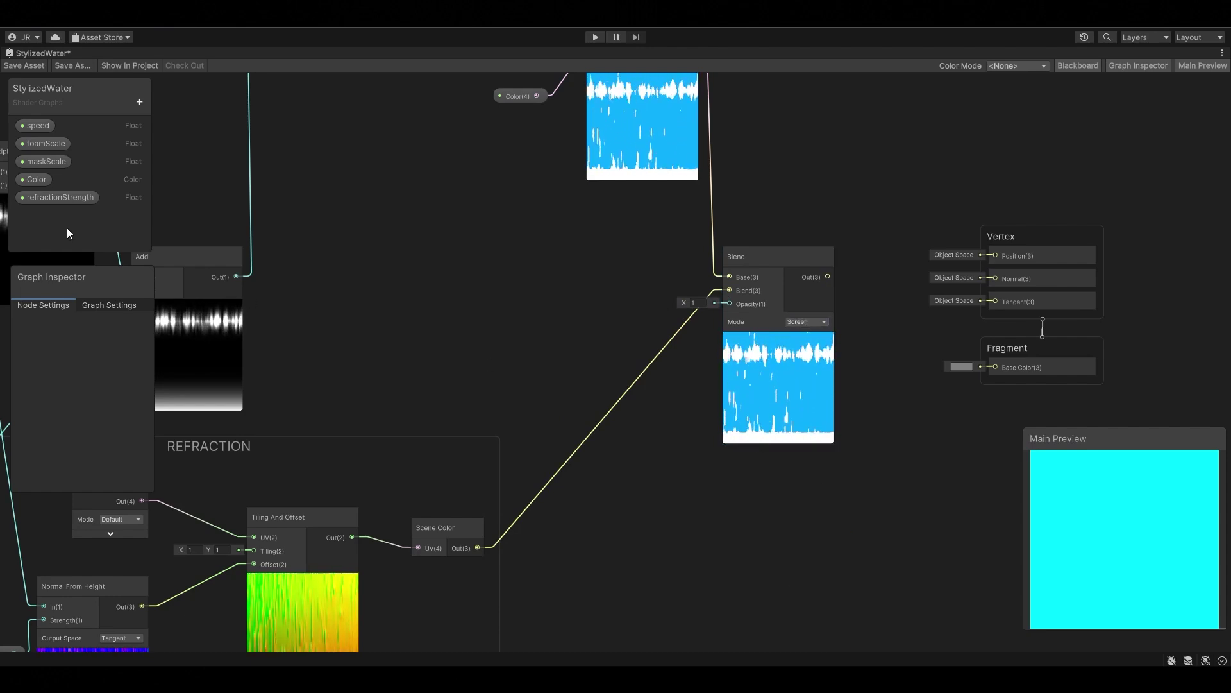
# Add a Float property refractionOpacity as a 0–1 slider with value 1
pyautogui.click(142, 104)
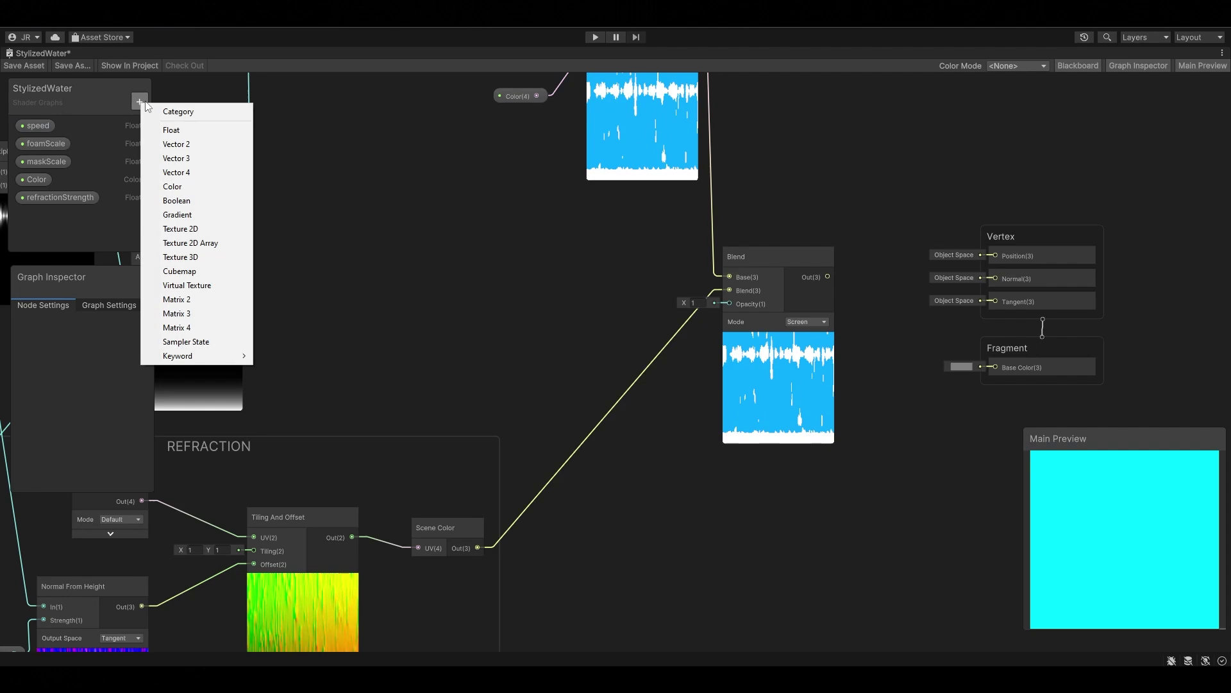
pyautogui.click(209, 126)
pyautogui.write('refractionO')
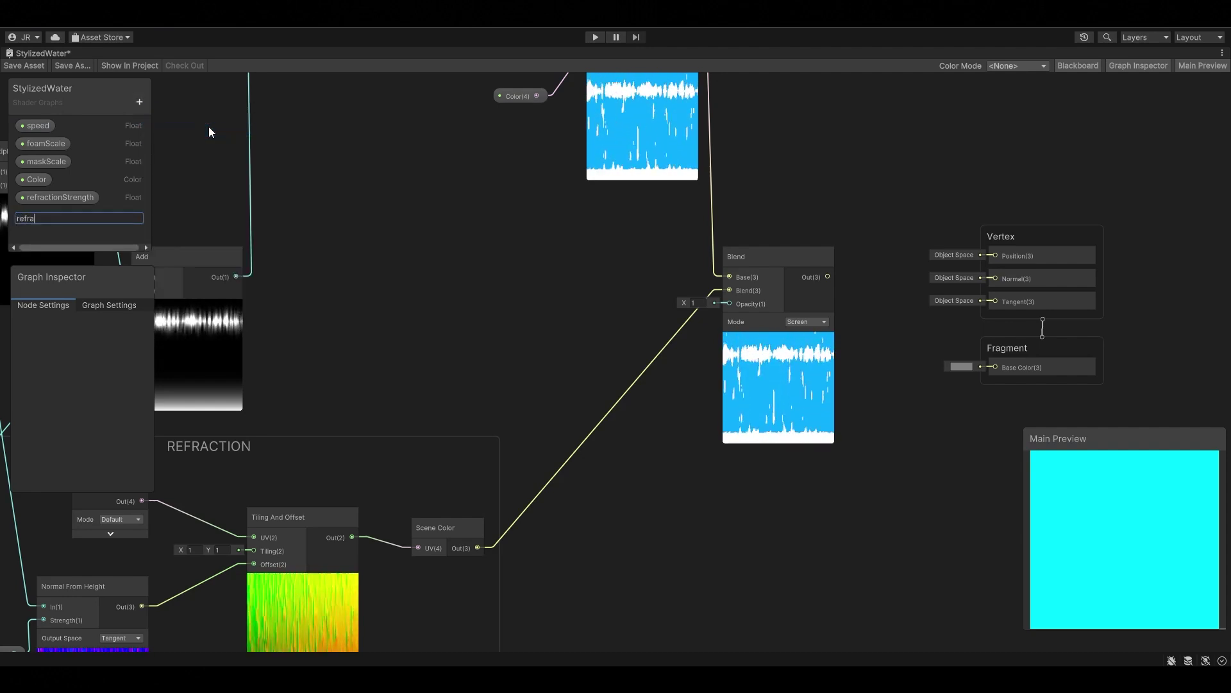
pyautogui.write('pacity')
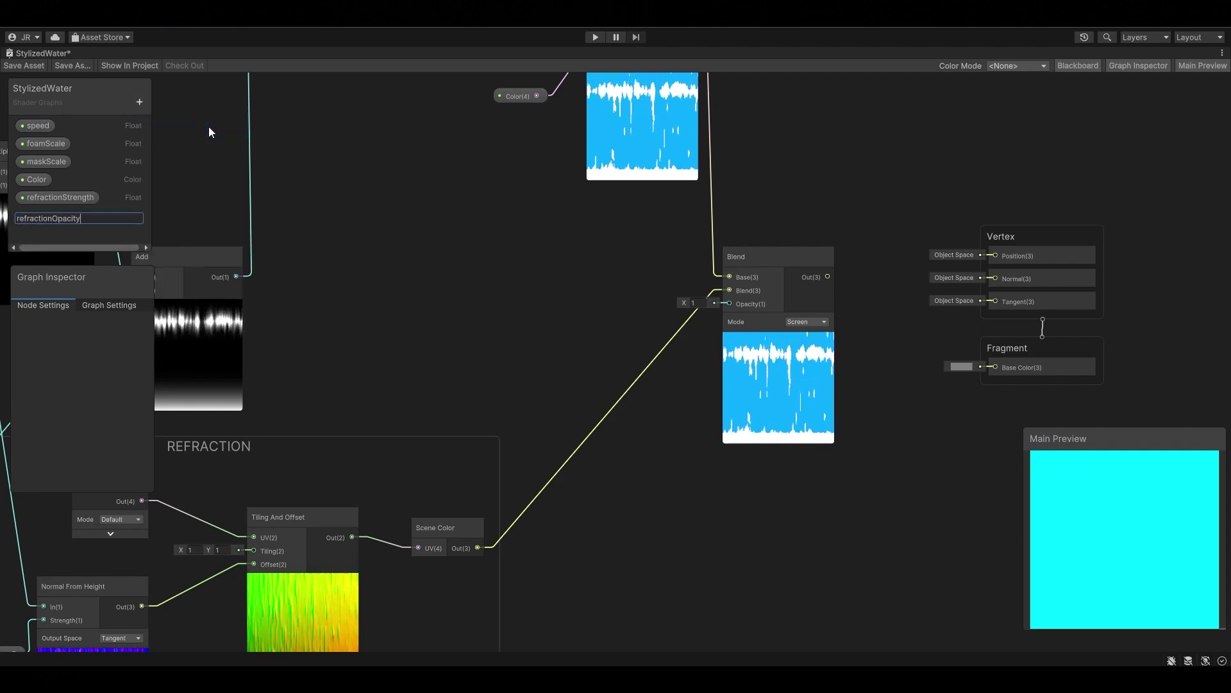
pyautogui.press('Return')
pyautogui.click(79, 216)
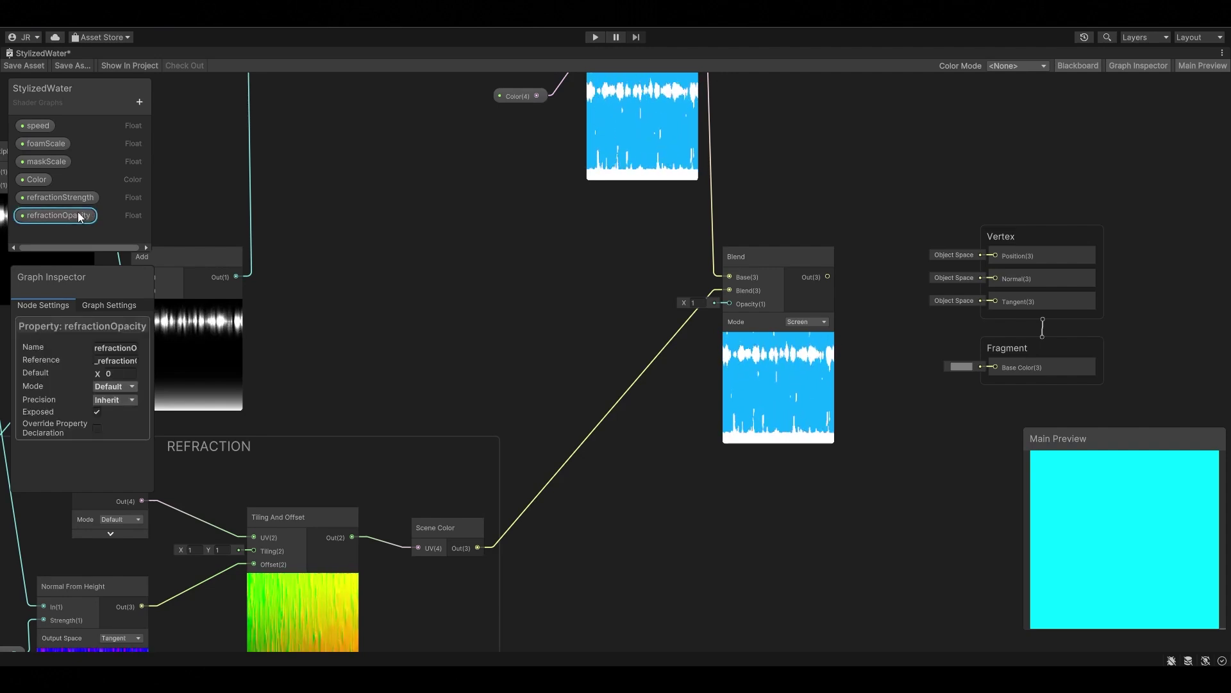
pyautogui.click(115, 386)
pyautogui.click(131, 408)
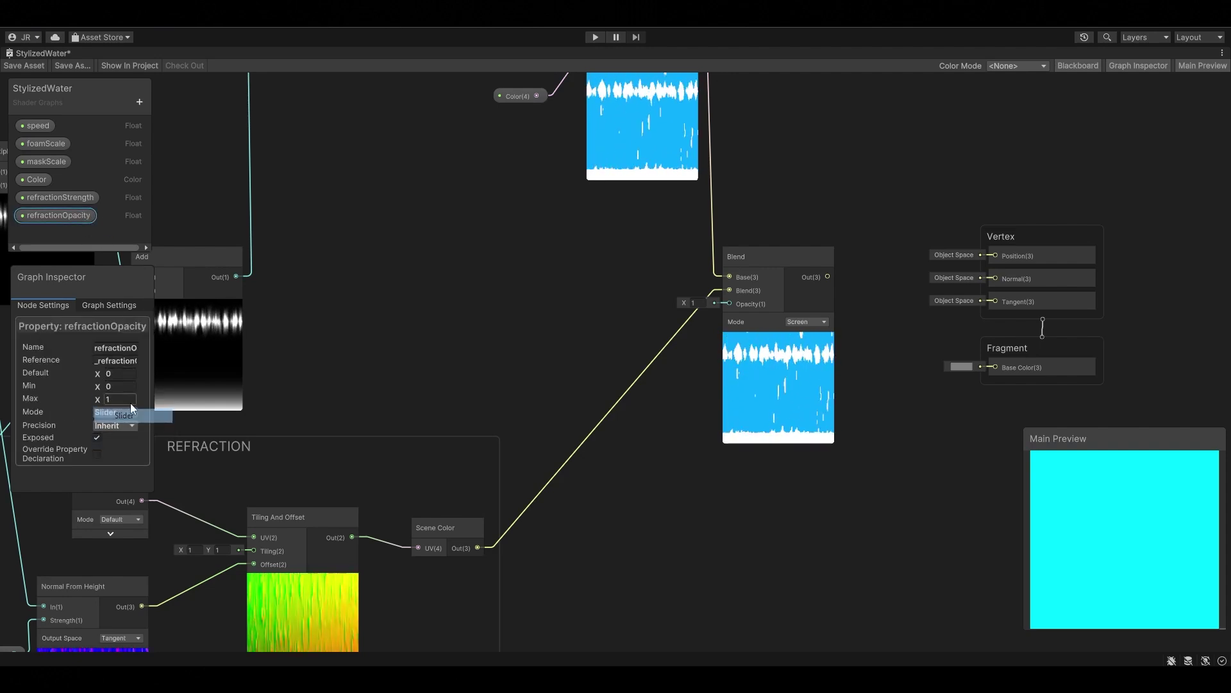
pyautogui.write('1')
# Wire refractionOpacity into Blend's Opacity, Blend into Fragment Base Color, then select Main Camera
pyautogui.moveTo(63, 216); pyautogui.dragTo(64, 217)
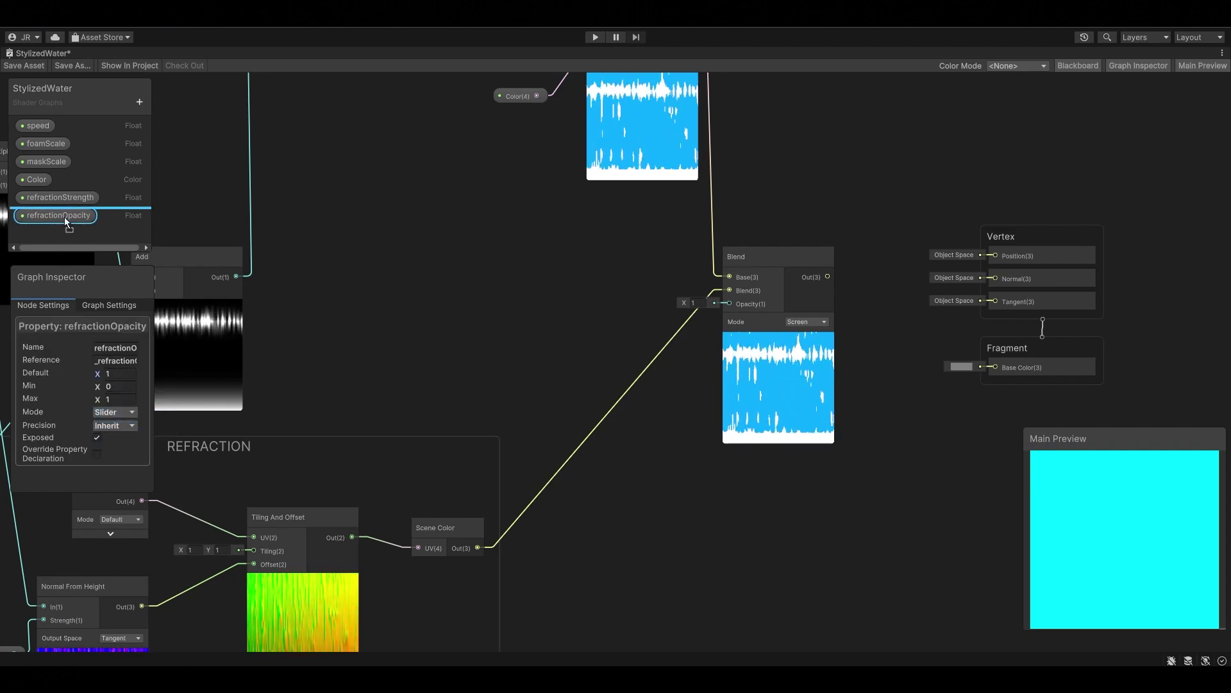
pyautogui.moveTo(486, 311); pyautogui.dragTo(729, 303)
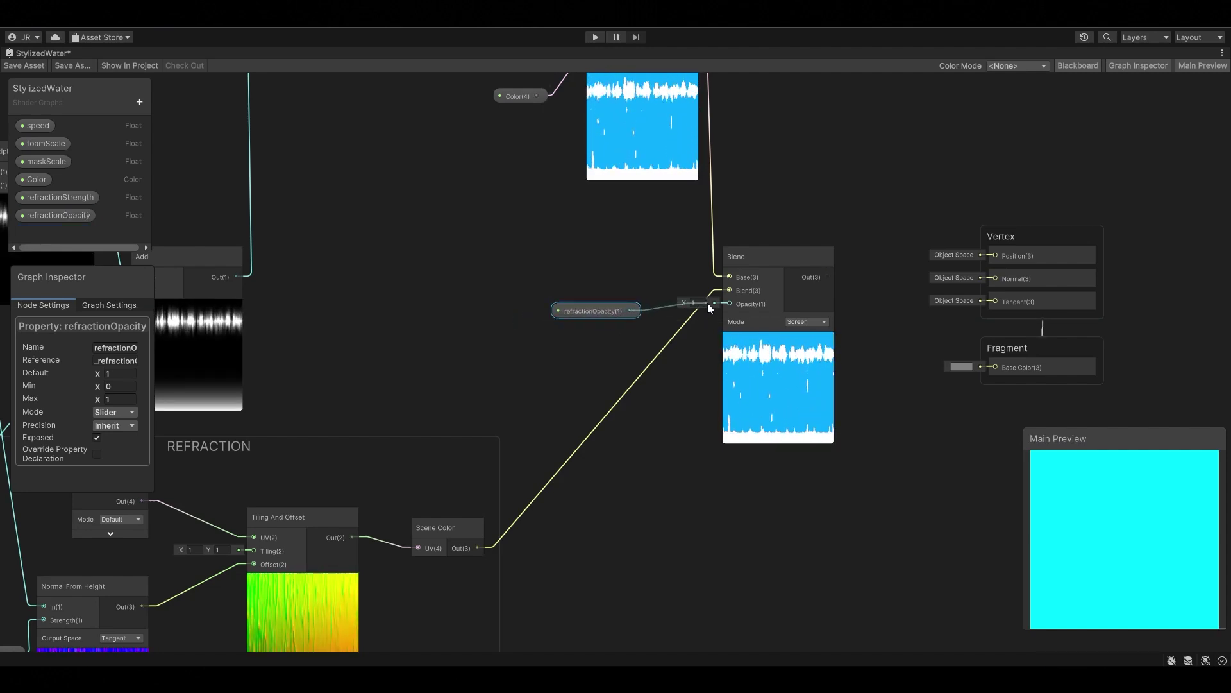
pyautogui.moveTo(591, 312); pyautogui.dragTo(614, 301)
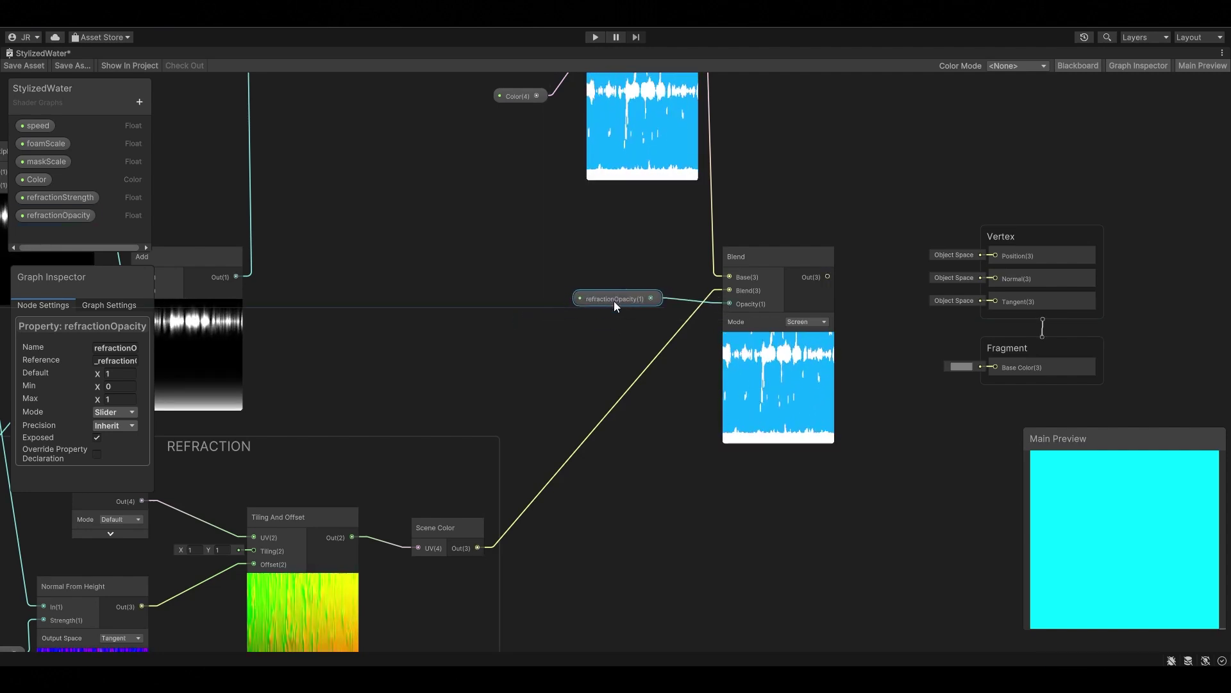
pyautogui.moveTo(827, 277); pyautogui.dragTo(944, 327)
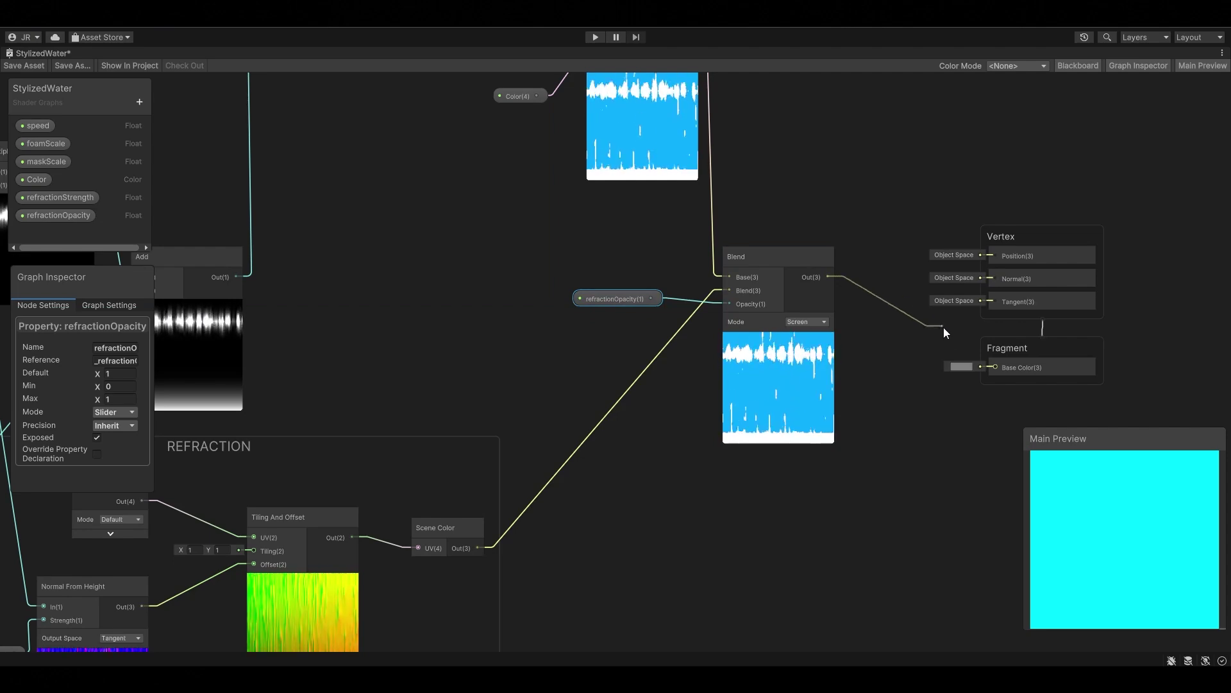
pyautogui.moveTo(1009, 371); pyautogui.dragTo(1010, 370)
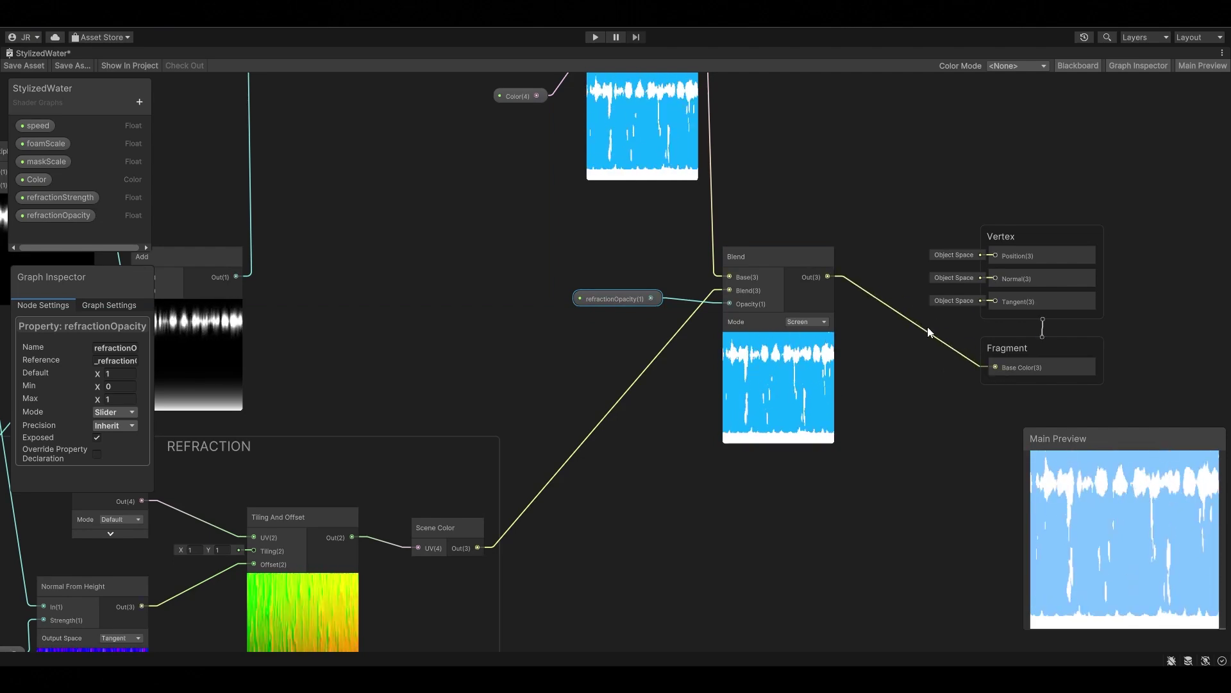
pyautogui.click(922, 364)
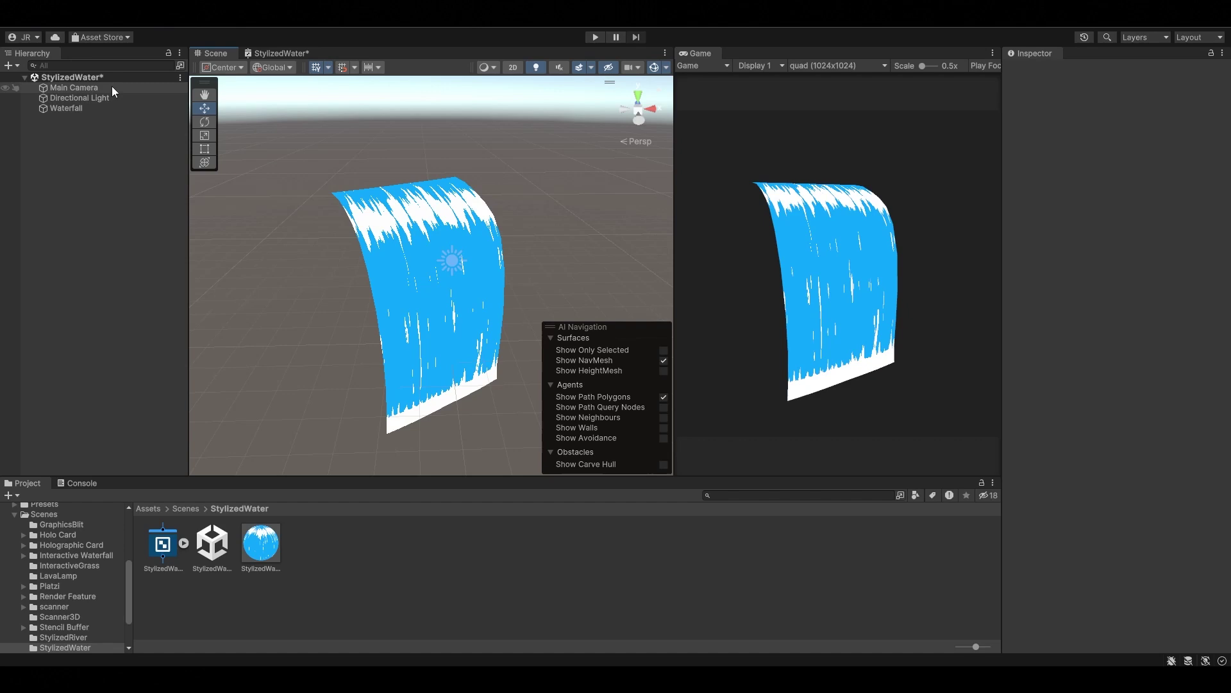
pyautogui.click(112, 88)
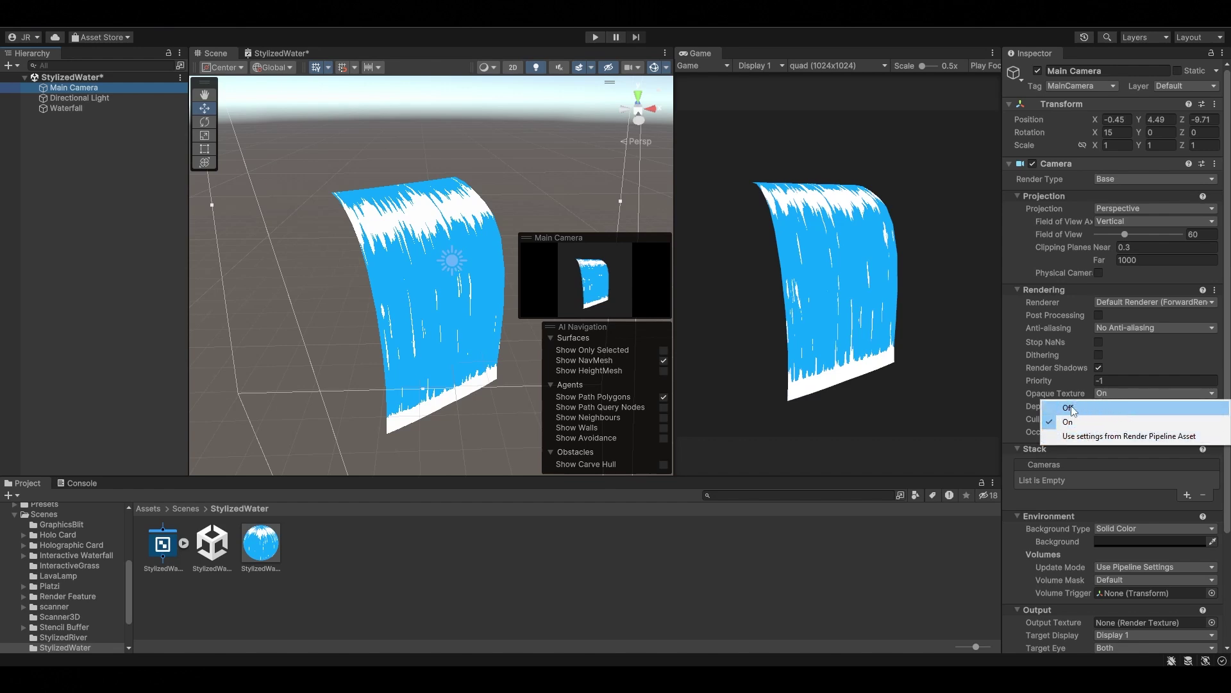
# Keep the Main Camera's Opaque Texture option set to On
pyautogui.click(1134, 420)
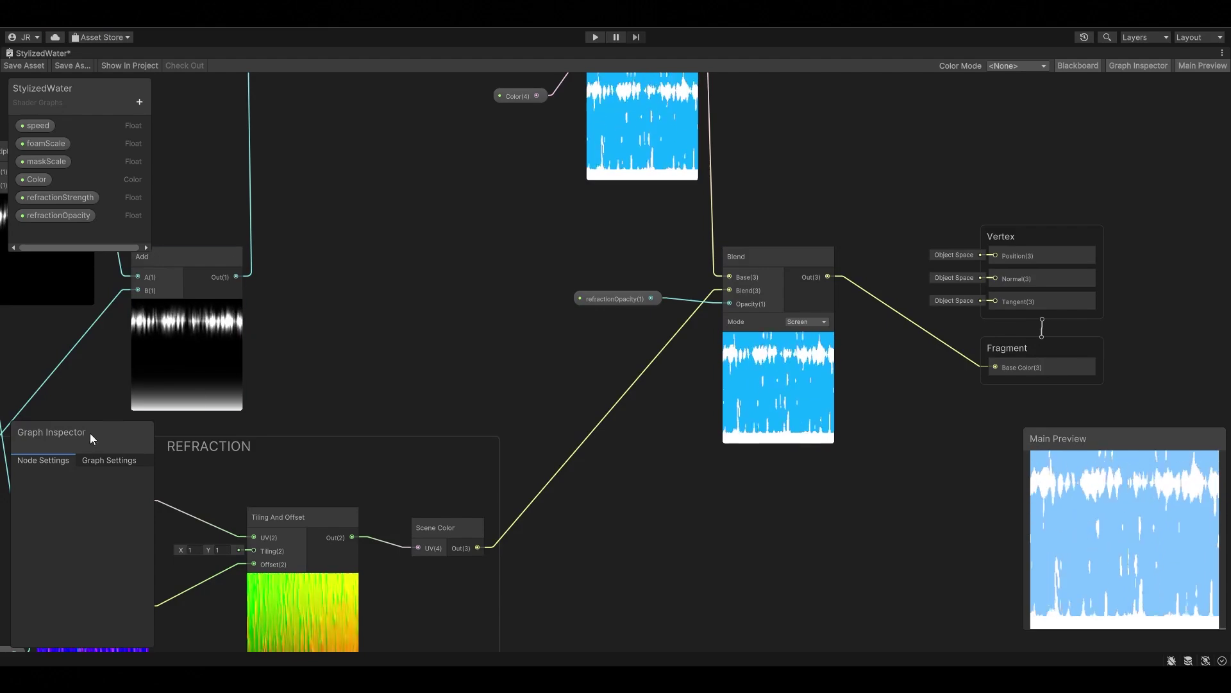
# In Graph Settings, change the Surface Type from Opaque to Transparent
pyautogui.moveTo(90, 434)
pyautogui.mouseDown()
pyautogui.moveTo(338, 298)
pyautogui.moveTo(429, 198)
pyautogui.mouseUp()
pyautogui.click(437, 210)
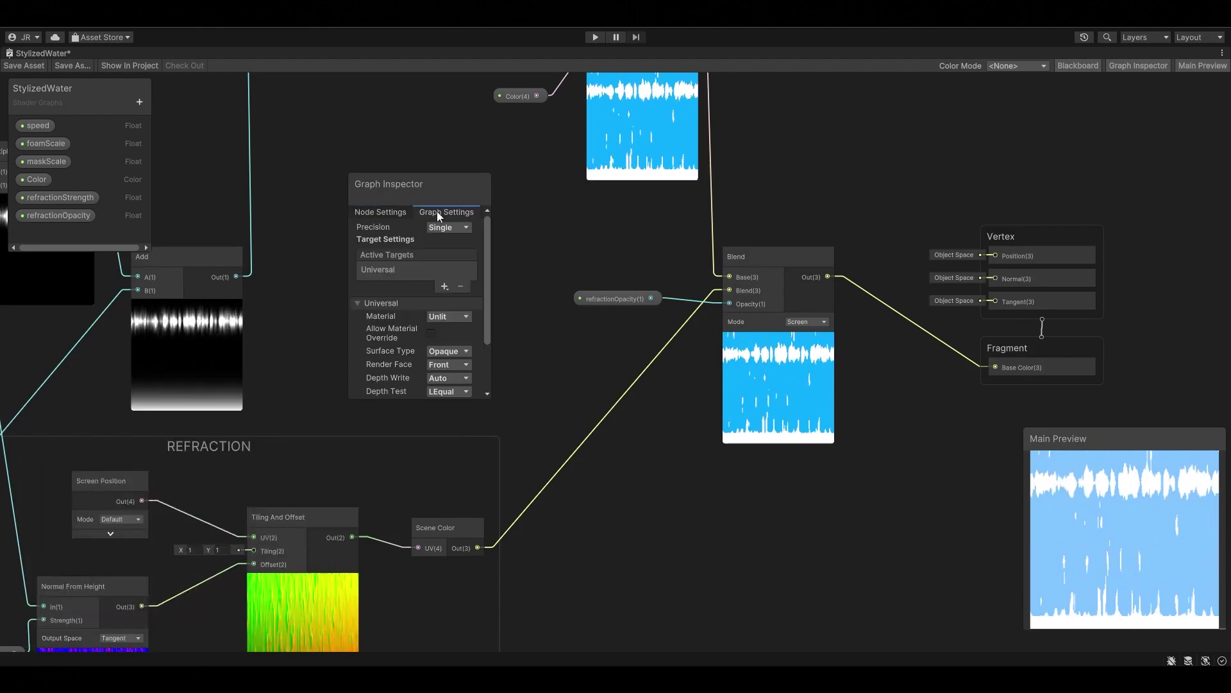
pyautogui.scroll(-3, 403, 253)
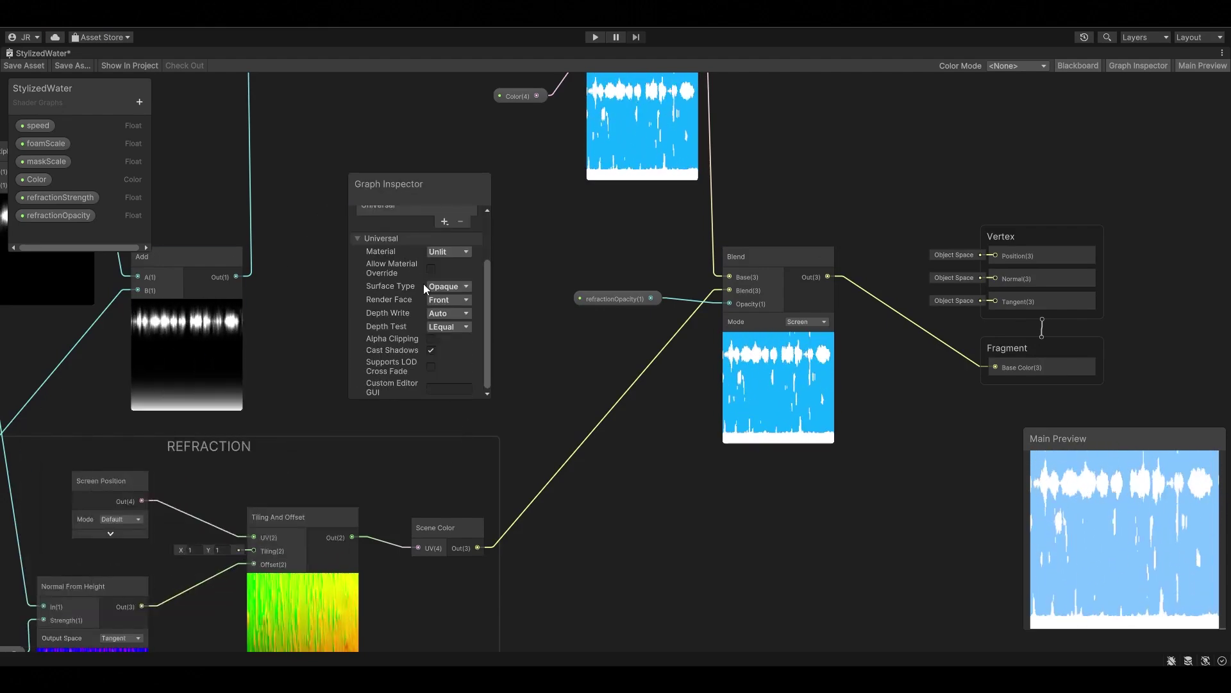
pyautogui.click(463, 288)
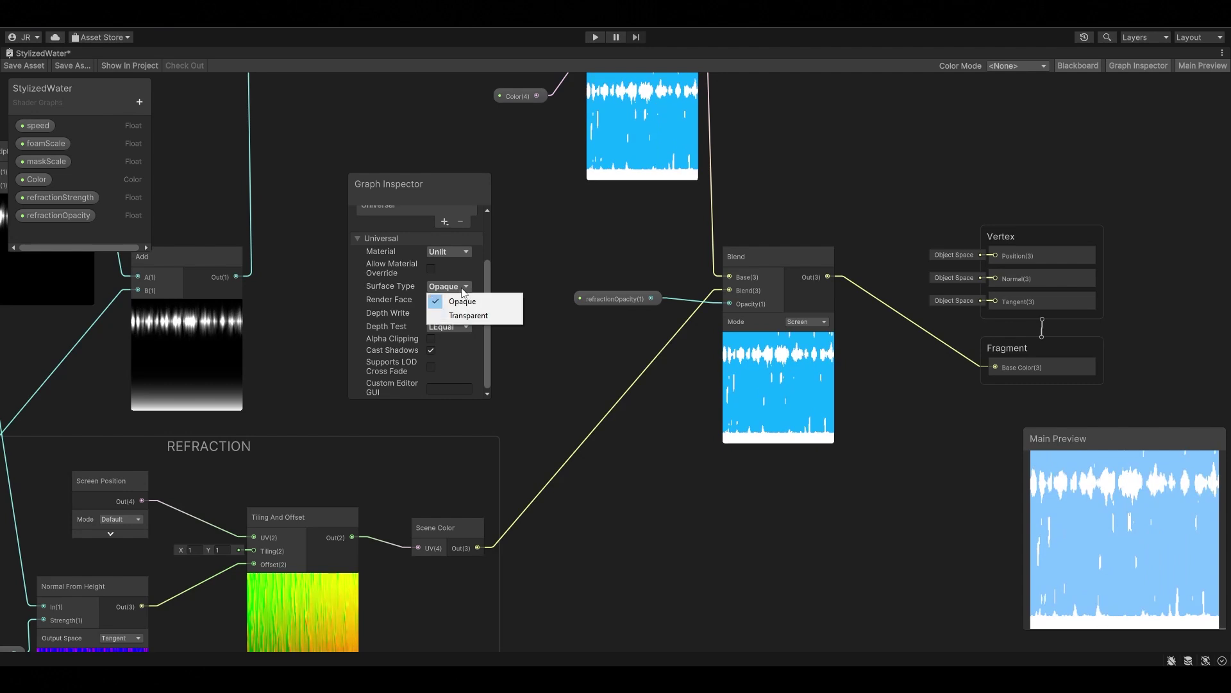
pyautogui.click(511, 316)
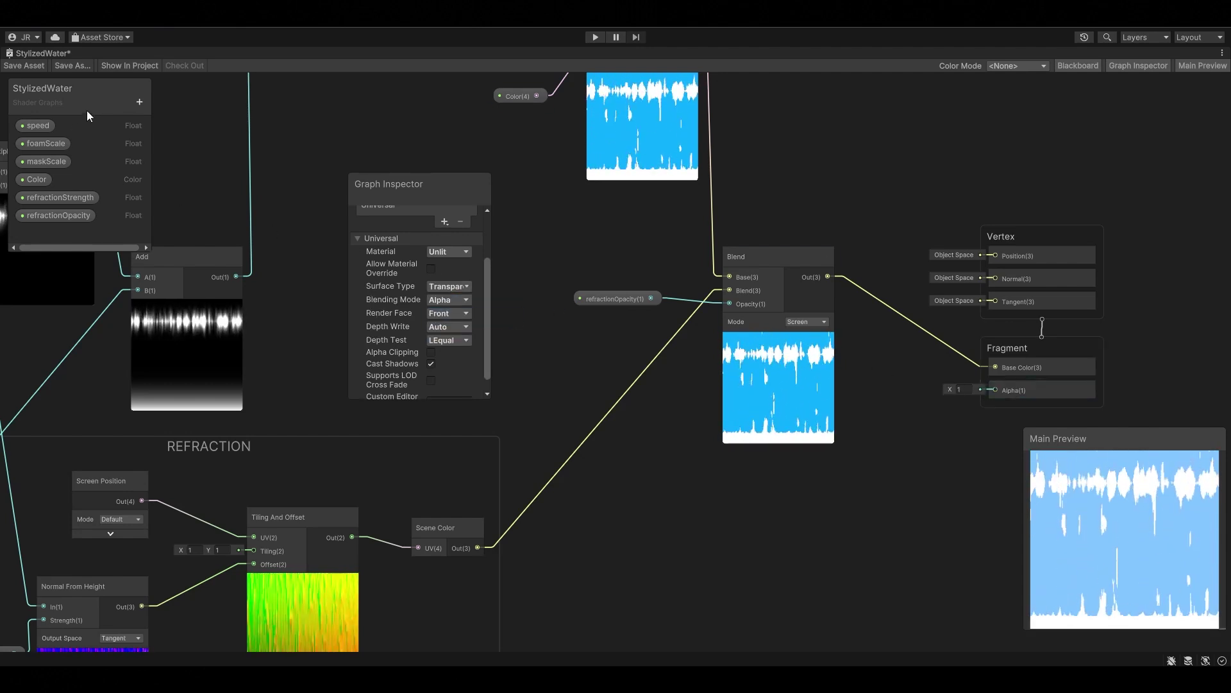
# Create a Float 'alpha' as a Slider defaulting to 1, wired into Fragment Alpha
pyautogui.click(139, 102)
pyautogui.click(186, 124)
pyautogui.write('alpha')
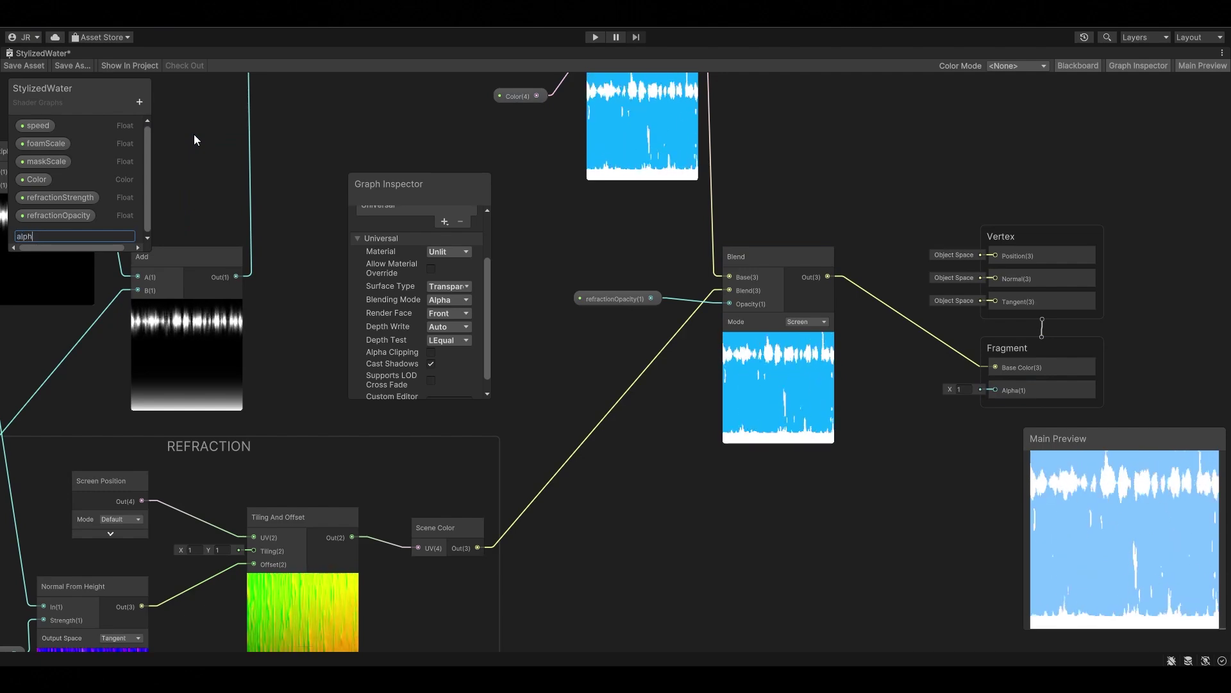
pyautogui.click(31, 233)
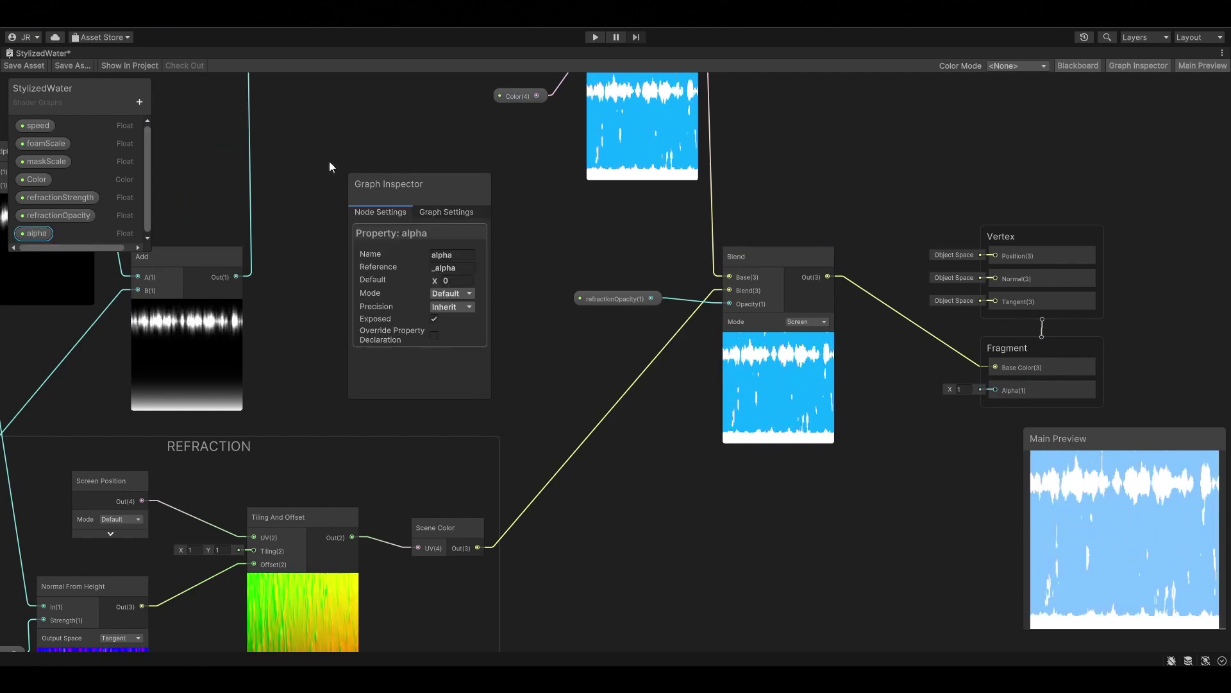
pyautogui.click(452, 293)
pyautogui.click(449, 321)
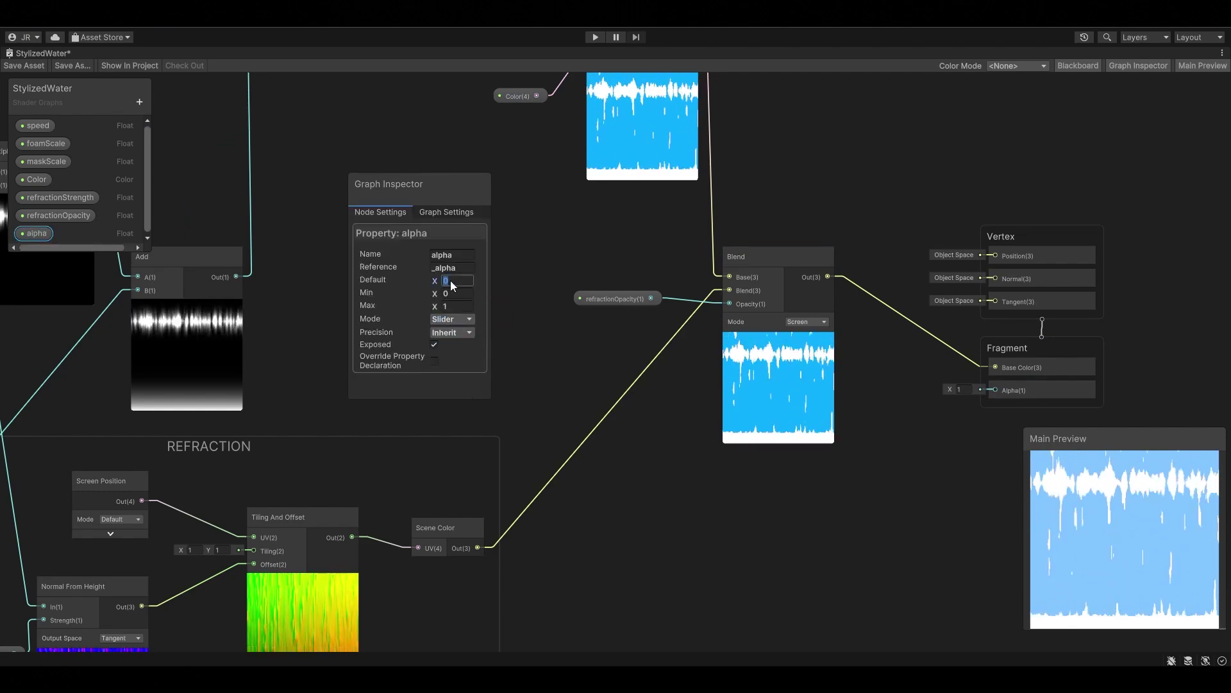
pyautogui.write('1')
pyautogui.moveTo(36, 233)
pyautogui.mouseDown()
pyautogui.moveTo(897, 426)
pyautogui.moveTo(994, 388)
pyautogui.mouseUp()
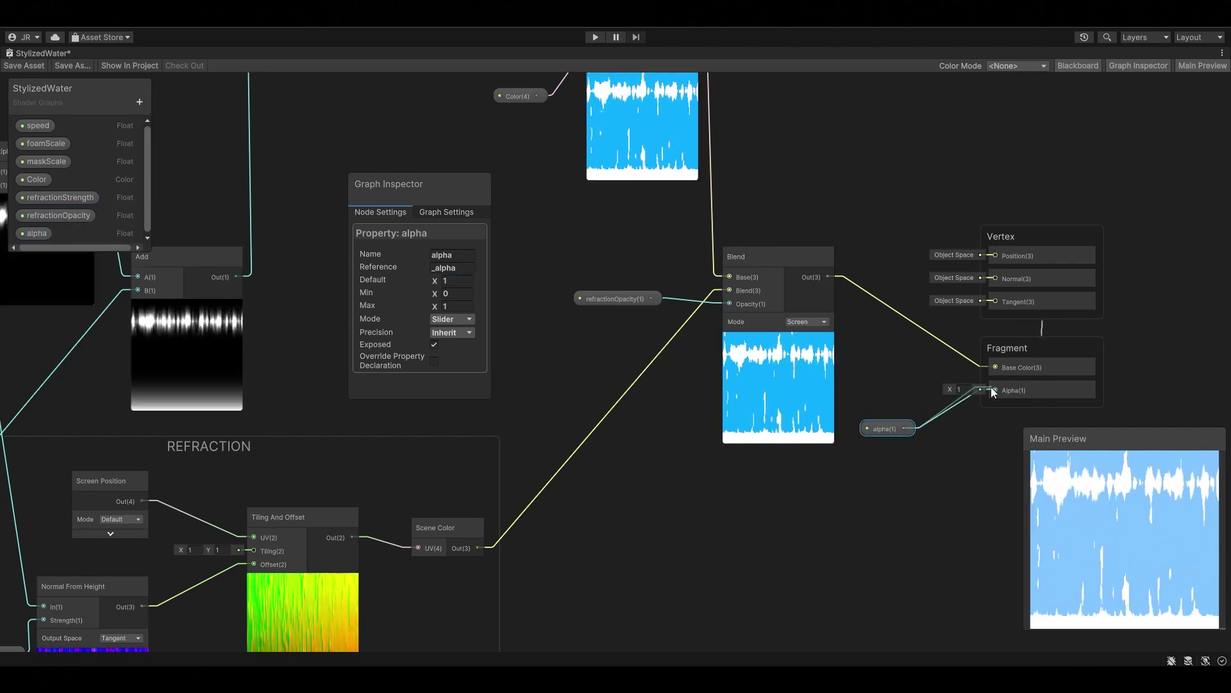
pyautogui.click(878, 361)
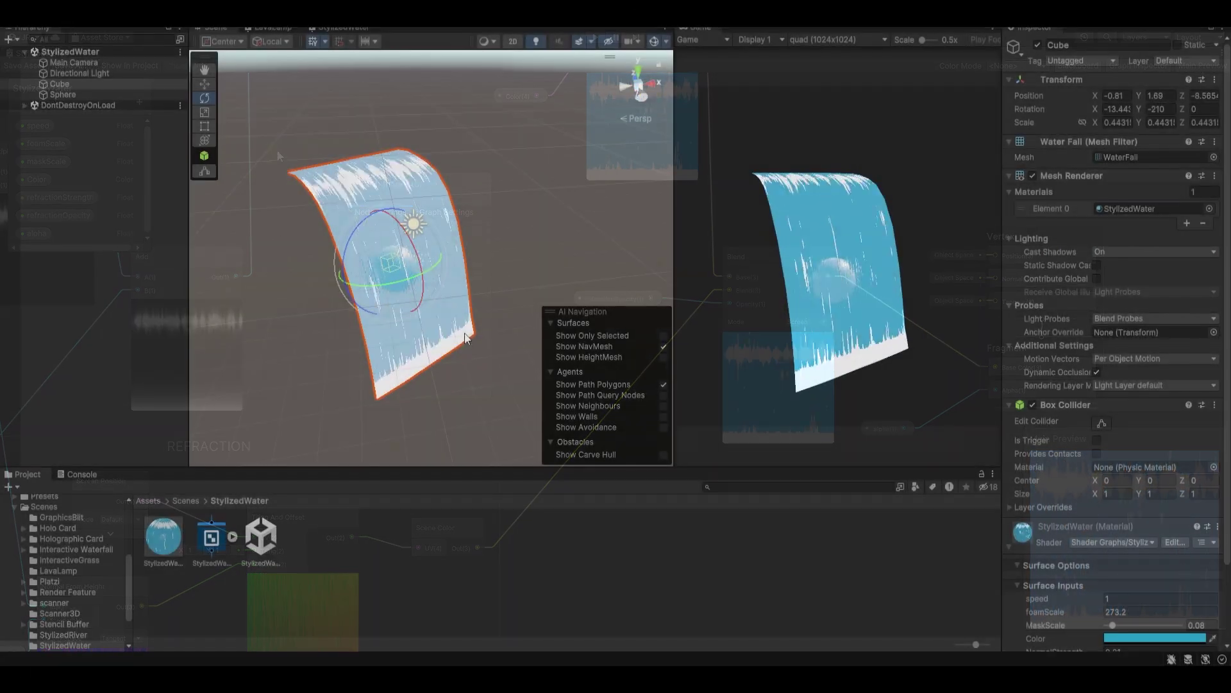
# Rotate the Directional Light to change the scene lighting
pyautogui.moveTo(333, 276)
pyautogui.keyDown('alt'); pyautogui.mouseDown()
pyautogui.moveTo(311, 309)
pyautogui.moveTo(390, 261)
pyautogui.moveTo(369, 224)
pyautogui.moveTo(404, 210)
pyautogui.moveTo(408, 261)
pyautogui.mouseUp(); pyautogui.keyUp('alt')
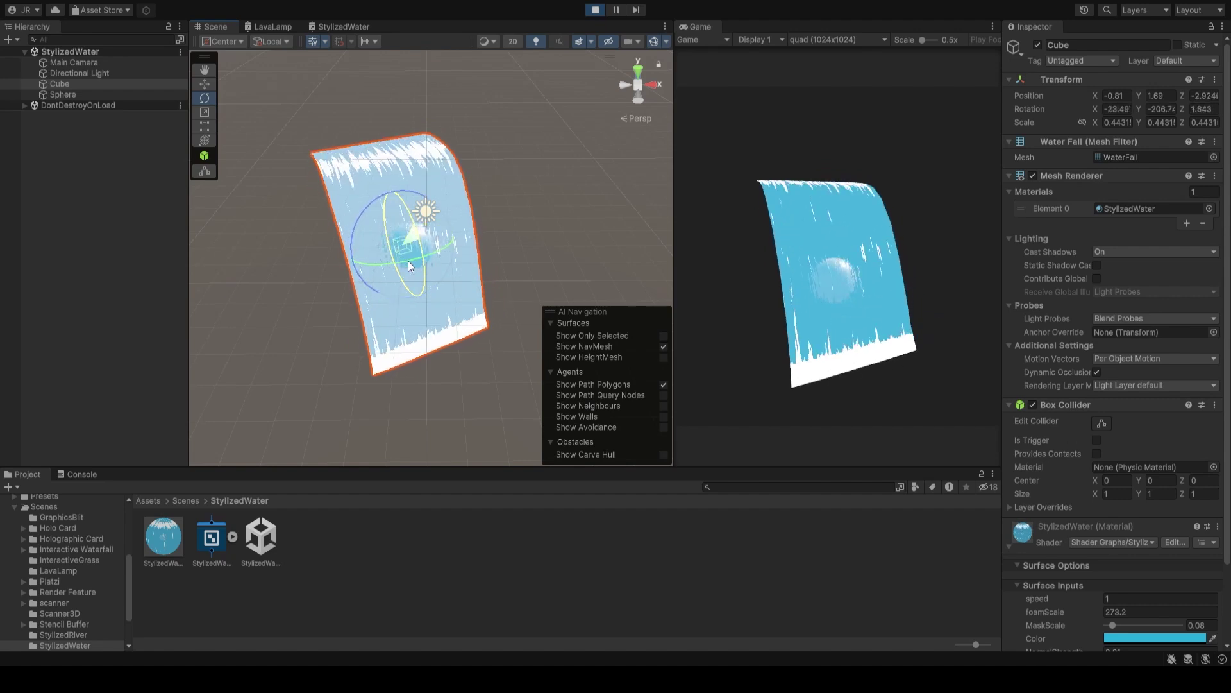
pyautogui.click(317, 262)
pyautogui.keyDown('alt'); pyautogui.moveTo(318, 262); pyautogui.dragTo(539, 231); pyautogui.keyUp('alt')
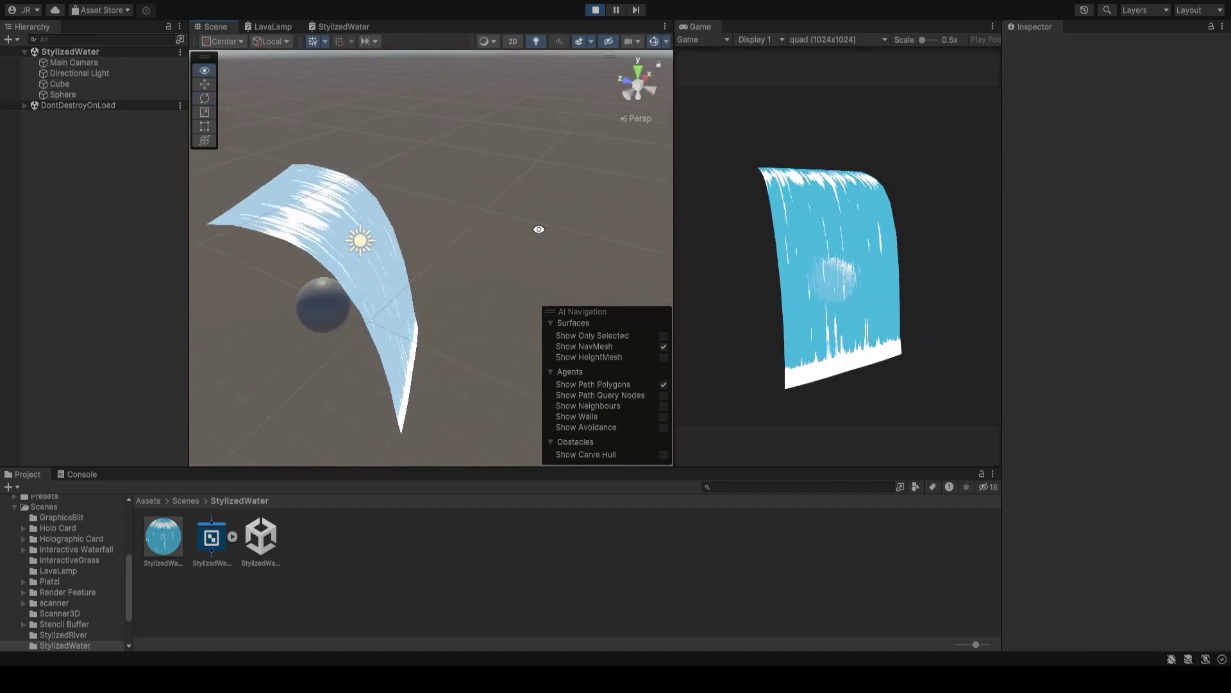
pyautogui.click(366, 242)
pyautogui.moveTo(372, 244); pyautogui.dragTo(386, 245)
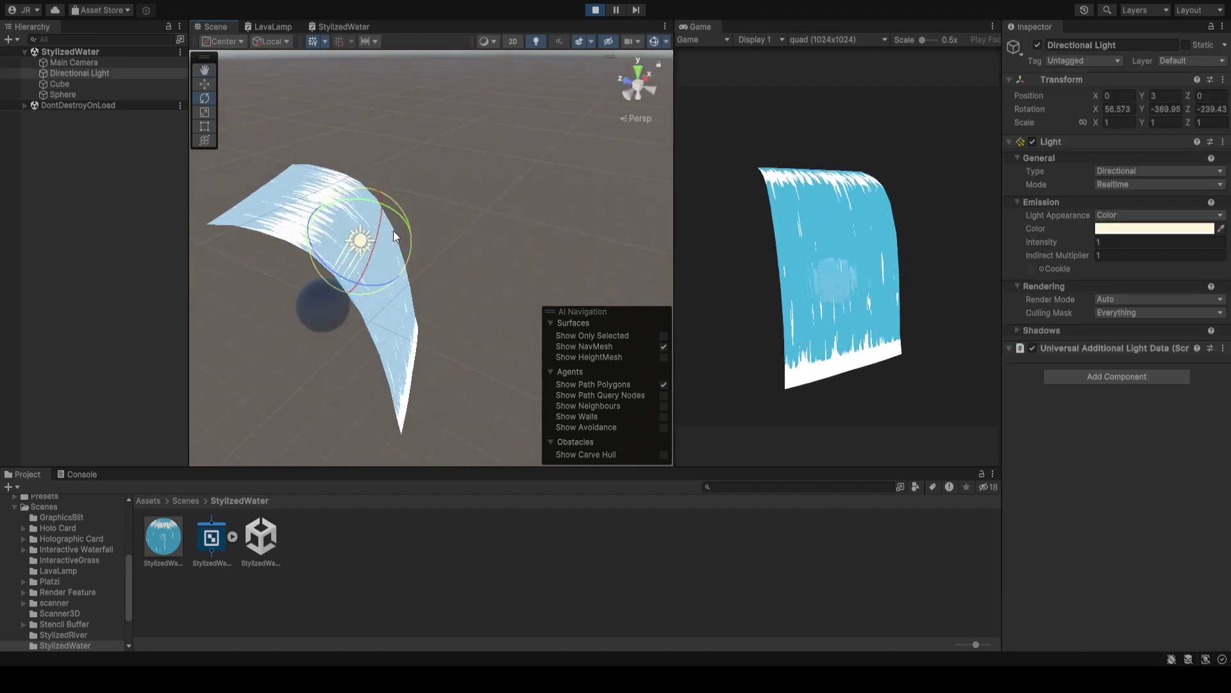
# Set the waterfall mesh's Cast Shadows to Off
pyautogui.click(386, 245)
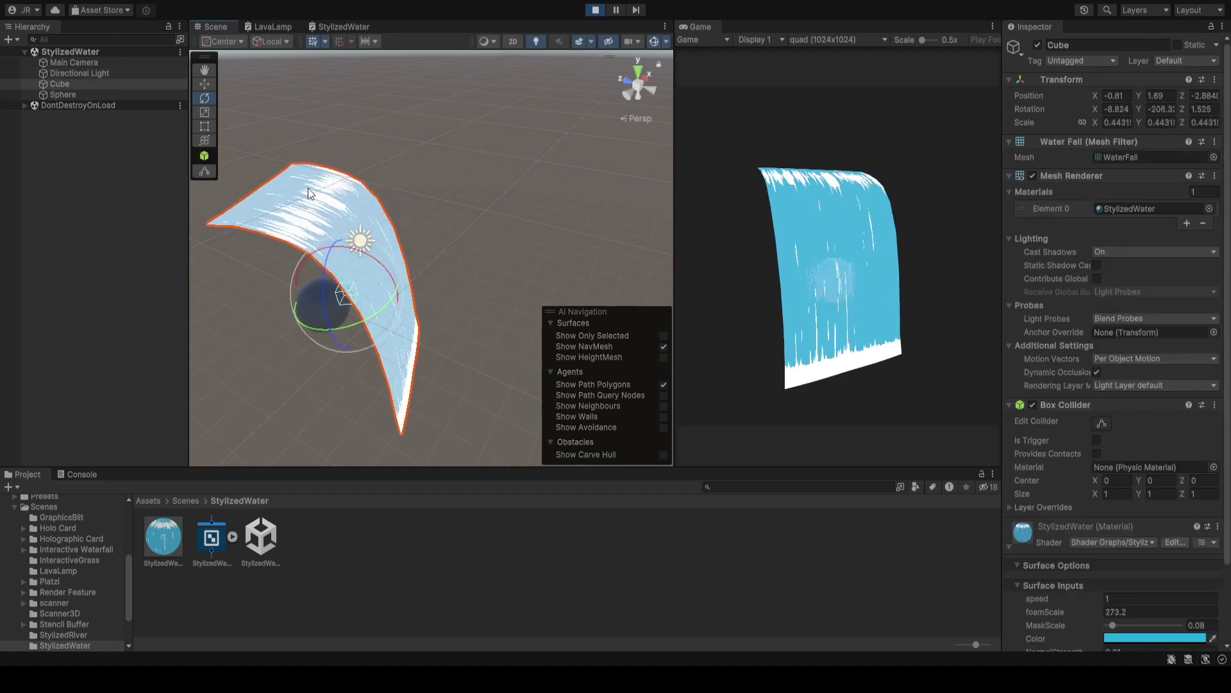
pyautogui.click(1154, 252)
pyautogui.click(1121, 269)
pyautogui.keyDown('alt'); pyautogui.moveTo(447, 271); pyautogui.dragTo(506, 263); pyautogui.keyUp('alt')
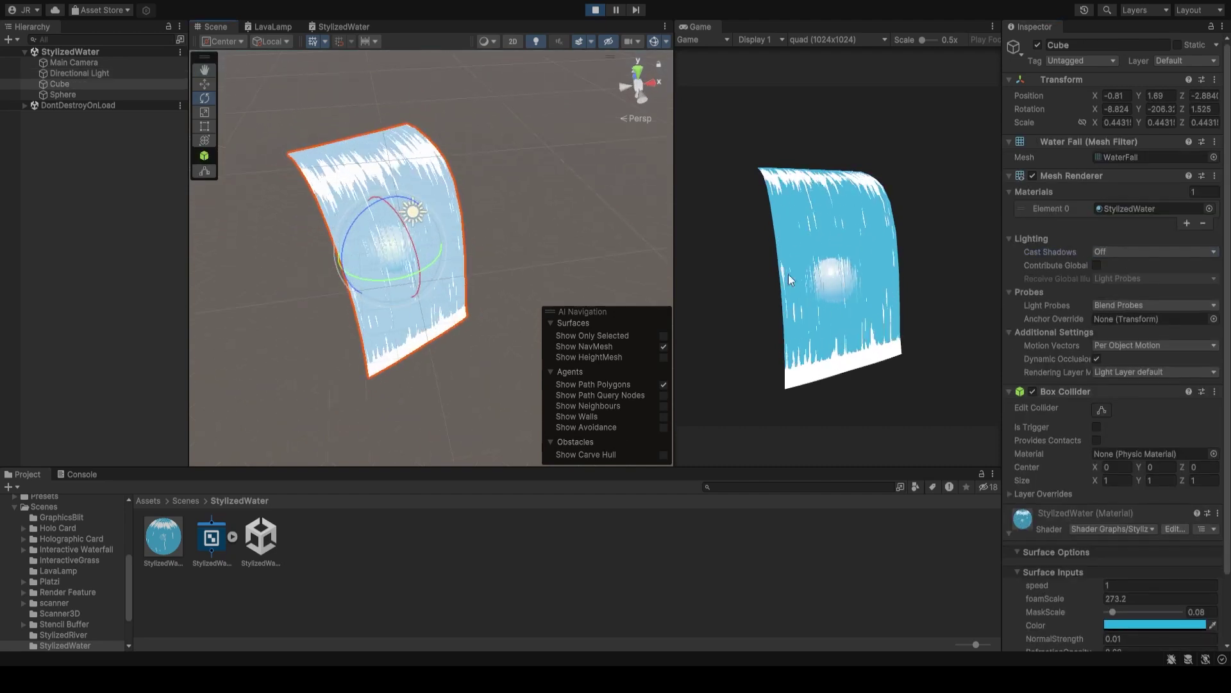
pyautogui.click(1133, 252)
pyautogui.click(1142, 283)
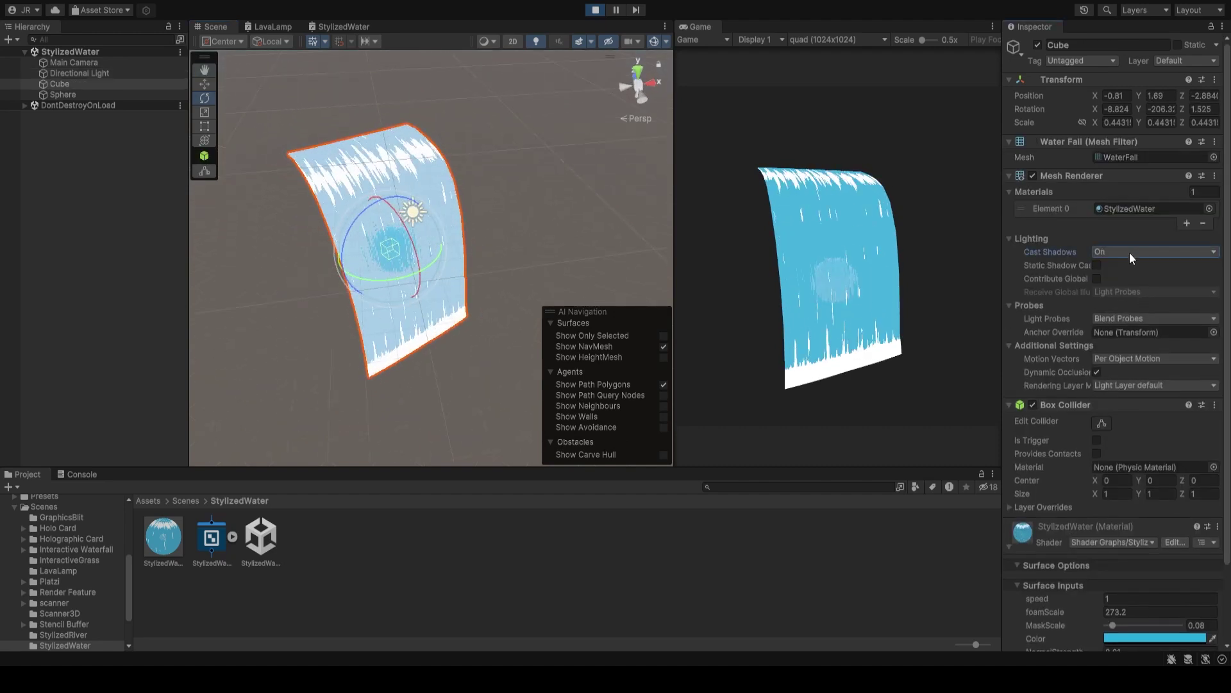
pyautogui.click(1132, 251)
pyautogui.click(1132, 241)
# Move the Sphere behind the waterfall's centre, keeping the waterfall's shadows off
pyautogui.click(103, 94)
pyautogui.press('w')
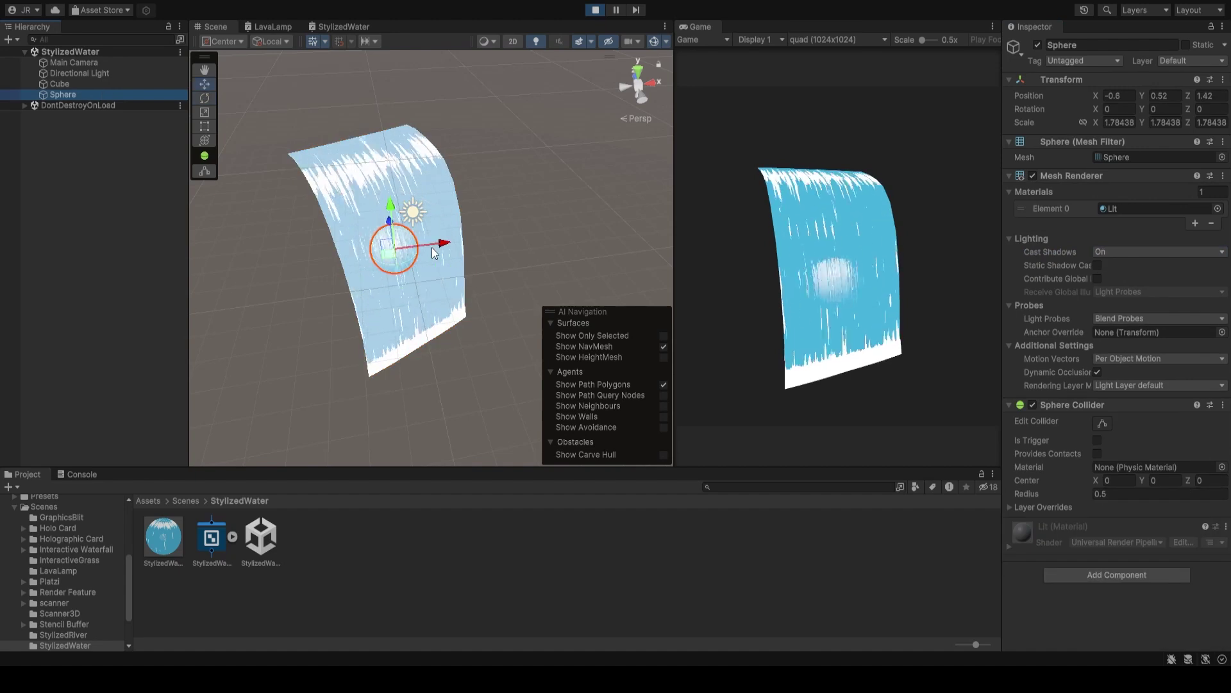
pyautogui.moveTo(381, 257); pyautogui.dragTo(357, 260)
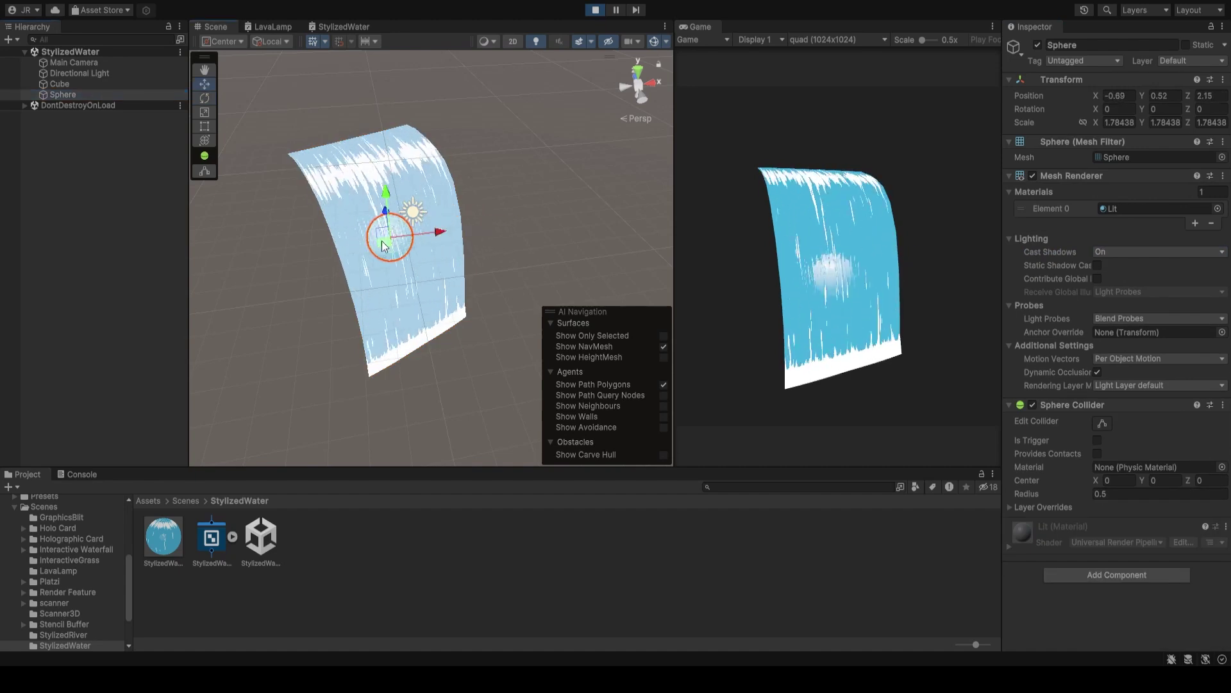
pyautogui.click(358, 259)
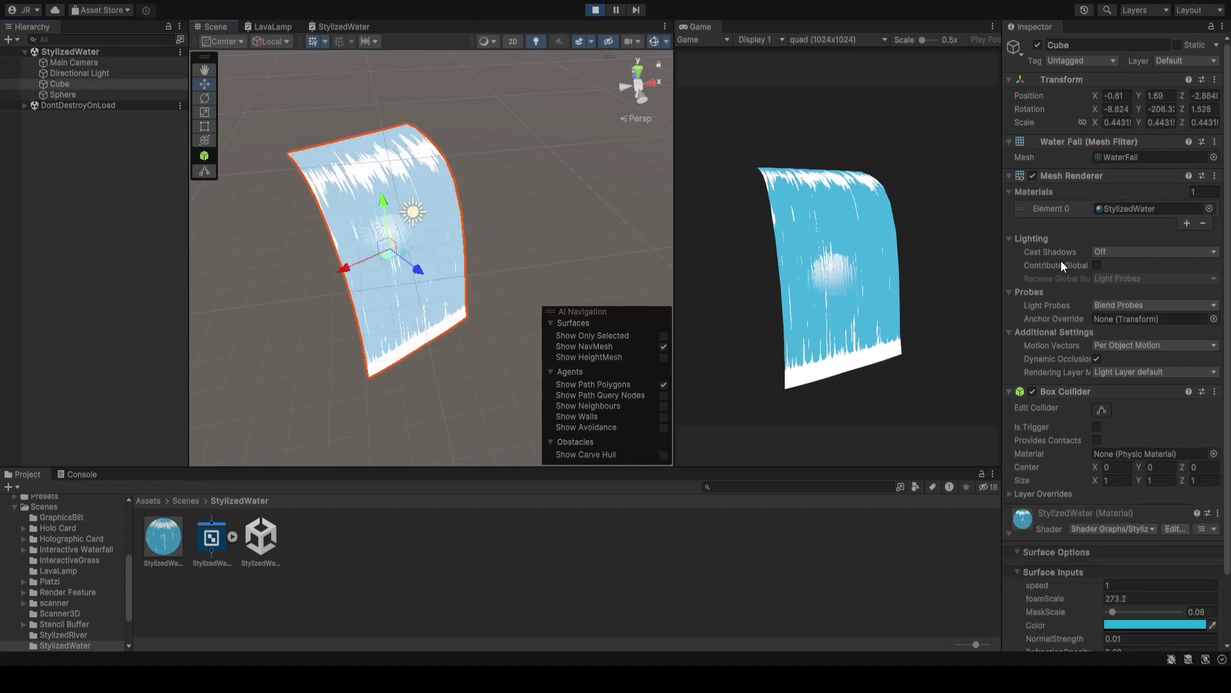
pyautogui.click(1149, 251)
pyautogui.click(1148, 263)
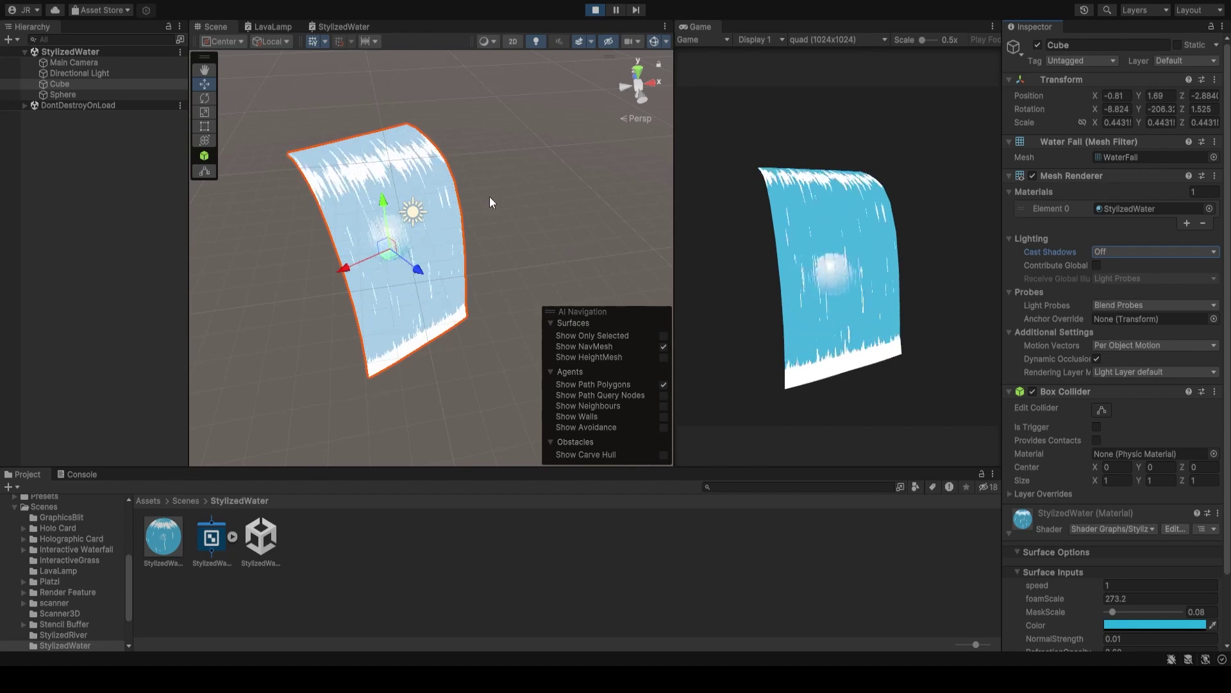
pyautogui.click(550, 228)
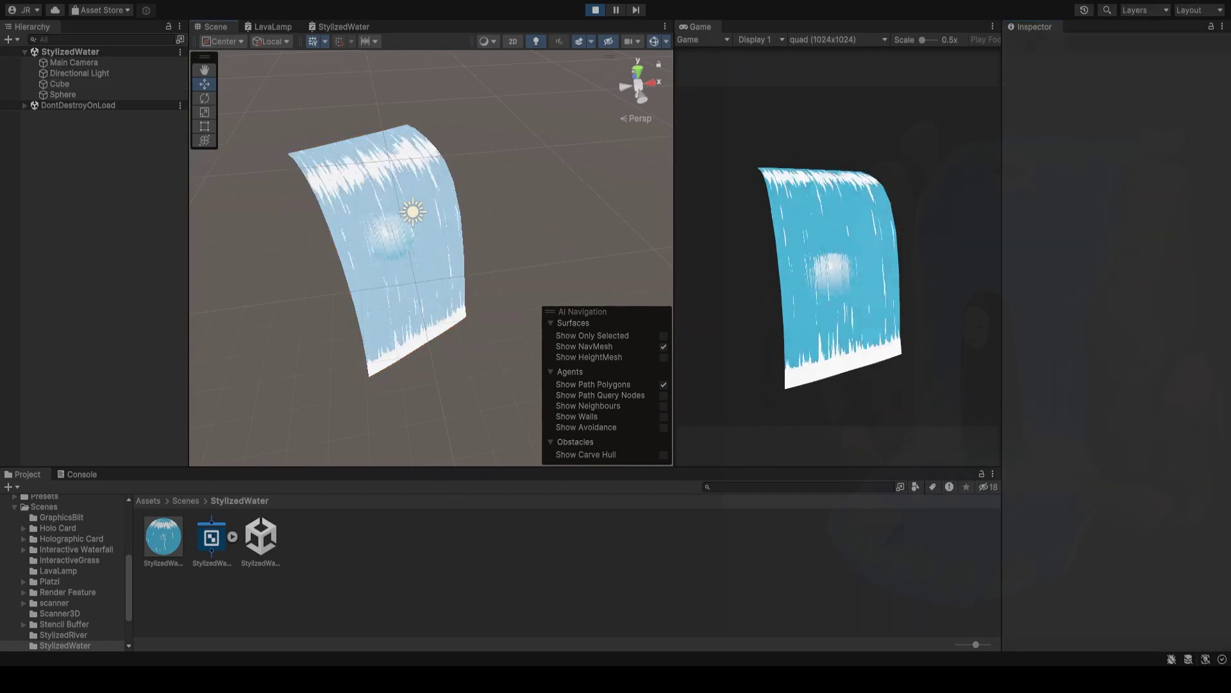